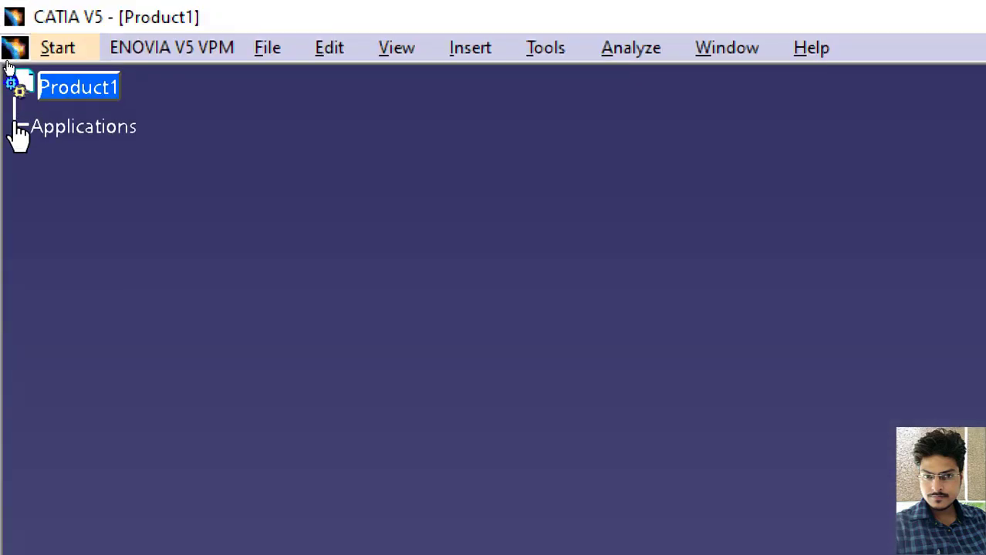
Step: Activate the specification tree and enlarge its text and icons
{"action": "left_click", "coordinate": [14, 122]}
{"action": "left_click", "coordinate": [14, 122]}
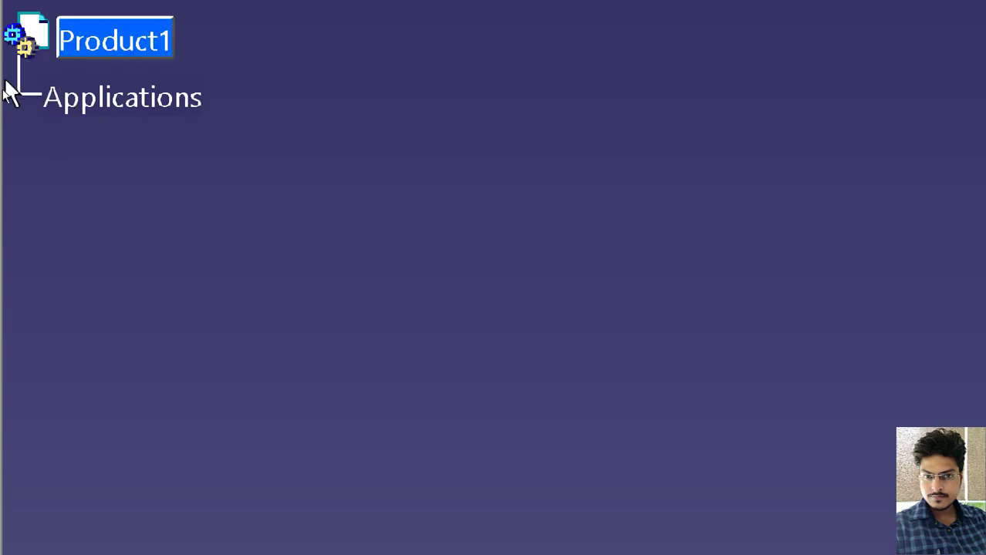
{"action": "key", "text": "ctrl"}
{"action": "key", "text": "ctrl"}
{"action": "key", "text": "ctrl"}
{"action": "key", "text": "ctrl"}
{"action": "key", "text": "ctrl"}
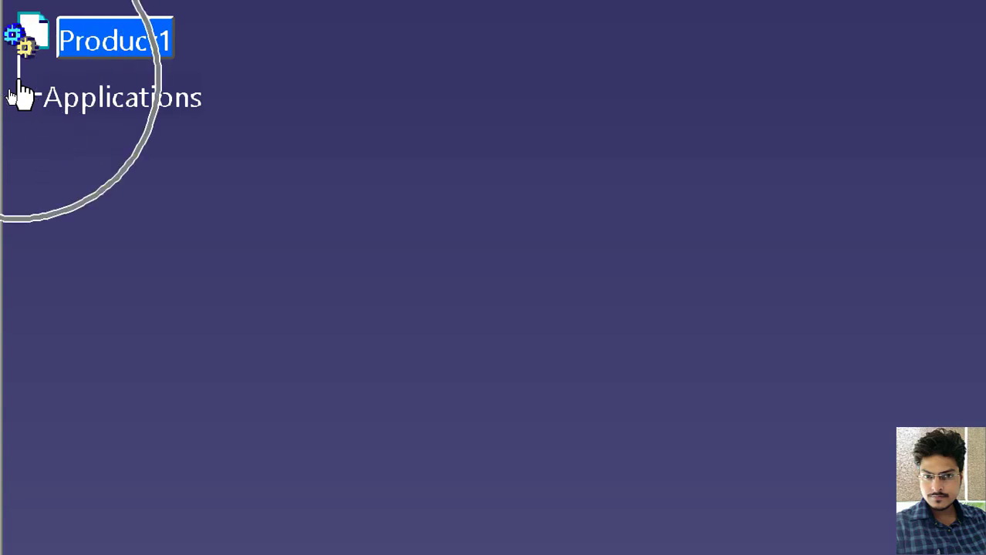
{"action": "key", "text": "ctrl"}
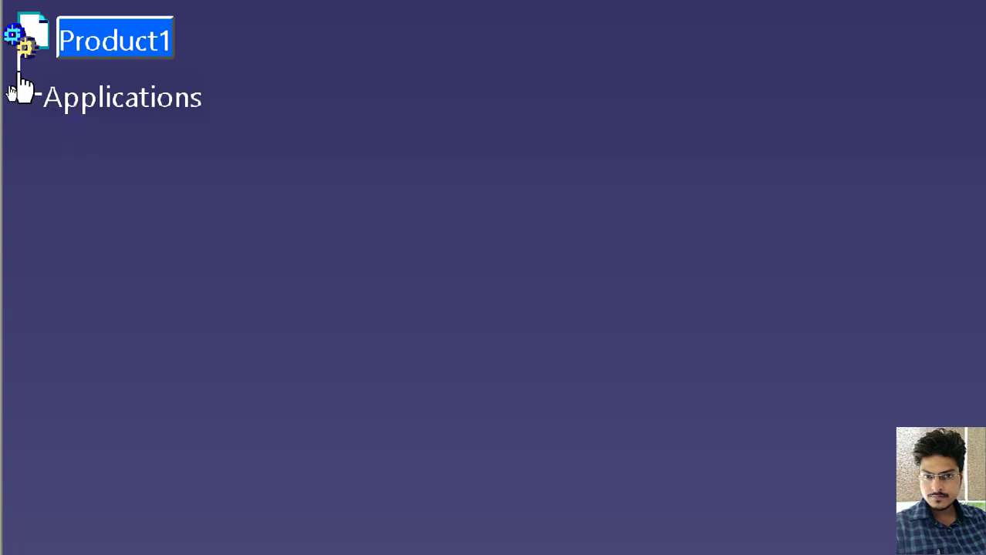
{"action": "left_click", "coordinate": [22, 81]}
{"action": "left_click", "coordinate": [21, 81]}
{"action": "left_click_drag", "start_coordinate": [19, 73], "coordinate": [20, 75]}
{"action": "middle_click_drag", "start_coordinate": [16, 70], "coordinate": [30, 42], "text": "ctrl"}
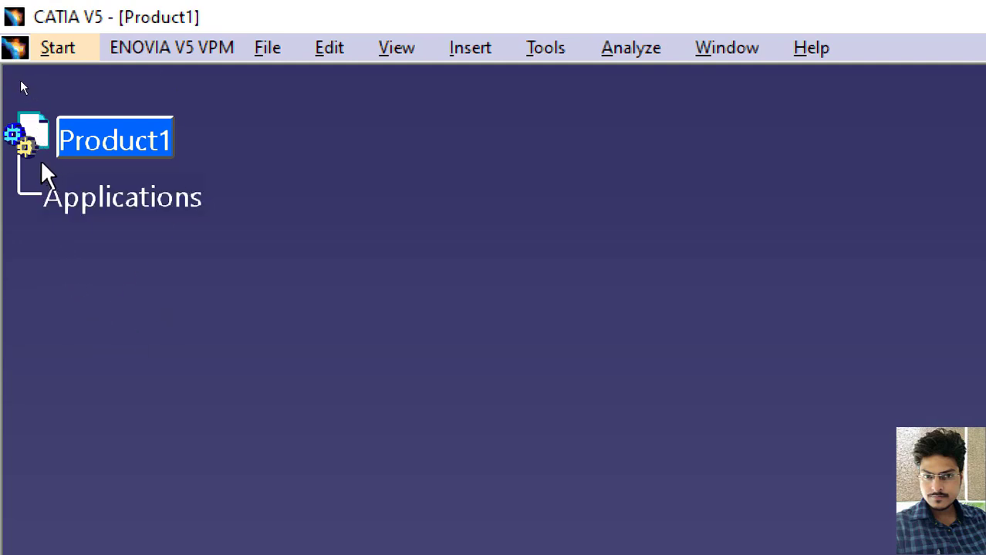
Step: Shrink the specification tree and enlarge it again to demonstrate resizing it
{"action": "key", "text": "ctrl"}
{"action": "key", "text": "ctrl"}
{"action": "key", "text": "ctrl"}
{"action": "key", "text": "ctrl"}
{"action": "key", "text": "ctrl"}
{"action": "key", "text": "ctrl"}
{"action": "mouse_move", "coordinate": [20, 176]}
{"action": "middle_mouse_down"}
{"action": "mouse_move", "coordinate": [16, 141]}
{"action": "mouse_move", "coordinate": [26, 164]}
{"action": "middle_mouse_up"}
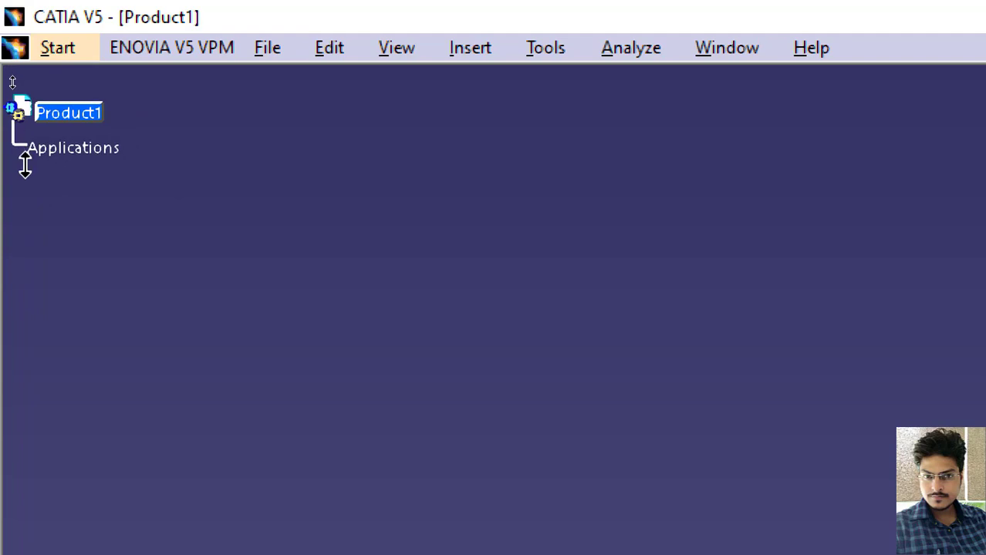
{"action": "middle_click_drag", "start_coordinate": [25, 164], "coordinate": [33, 115]}
{"action": "middle_click_drag", "start_coordinate": [142, 364], "coordinate": [137, 316]}
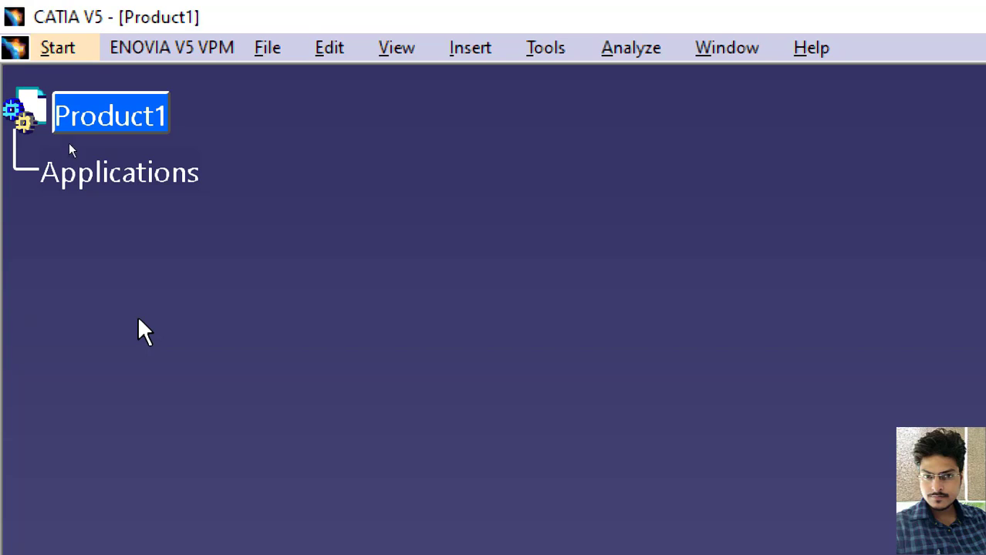
Step: Open the Sketcher workbench from the Mechanical Design group and start a sketch on the xy plane
{"action": "left_click", "coordinate": [58, 48]}
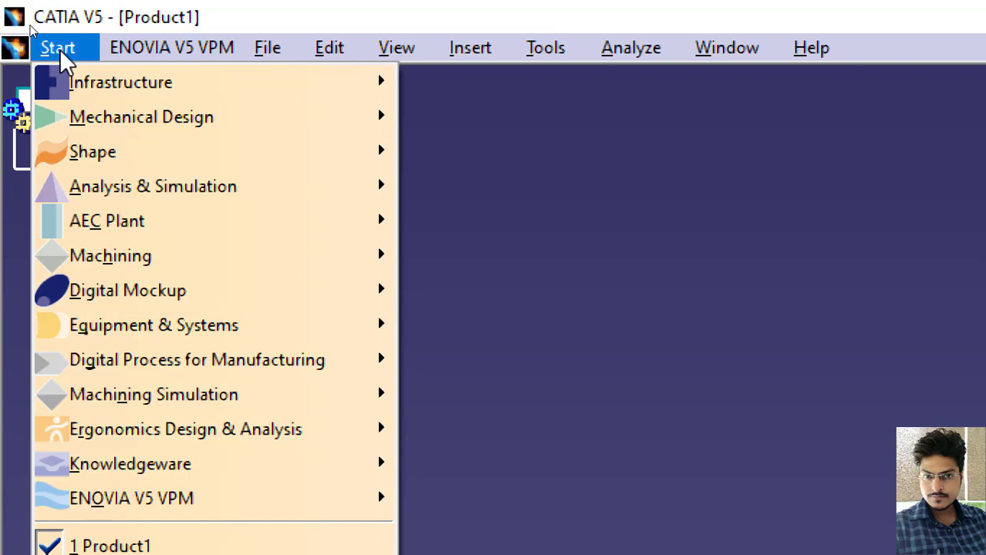
{"action": "mouse_move", "coordinate": [125, 133]}
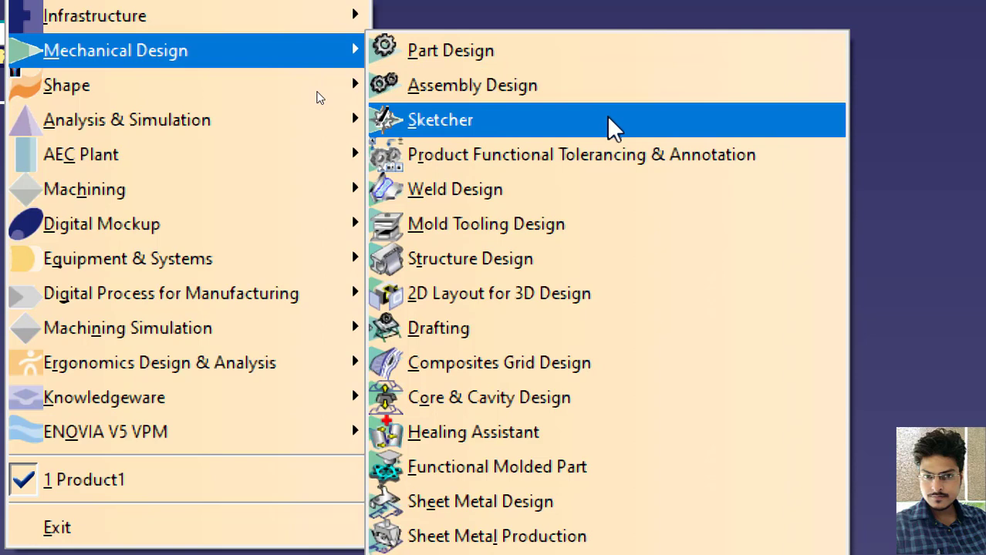
{"action": "left_click", "coordinate": [467, 120]}
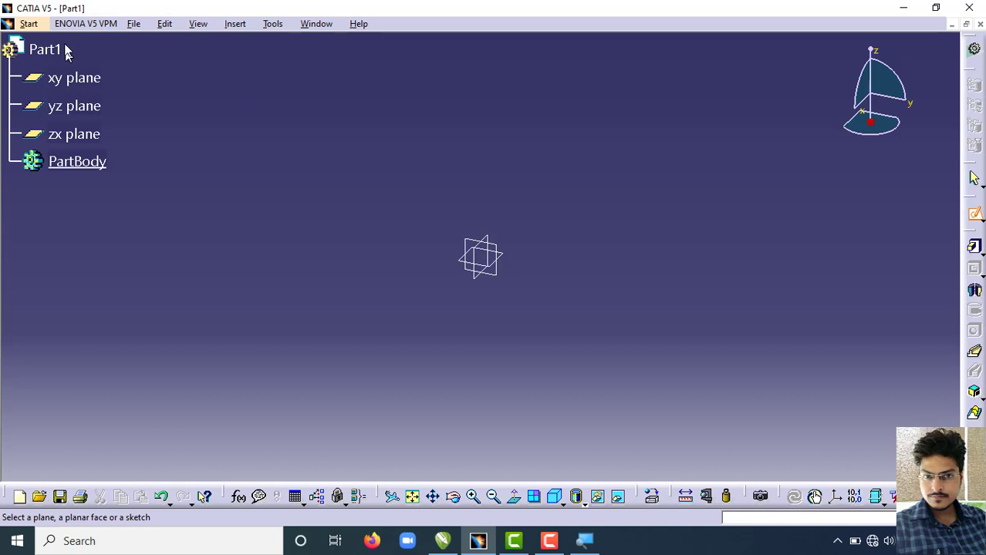
{"action": "left_click", "coordinate": [29, 24]}
{"action": "mouse_move", "coordinate": [65, 60]}
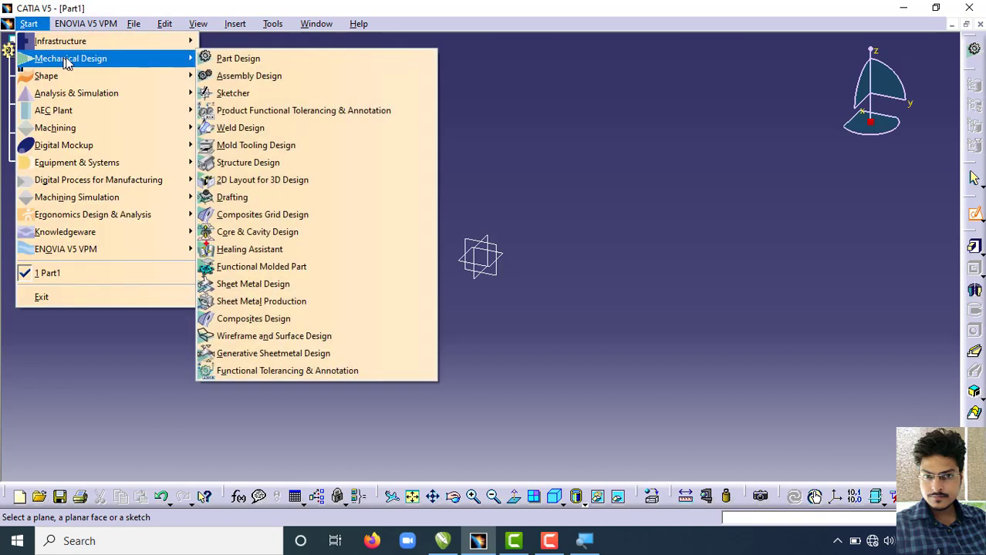
{"action": "left_click", "coordinate": [243, 94]}
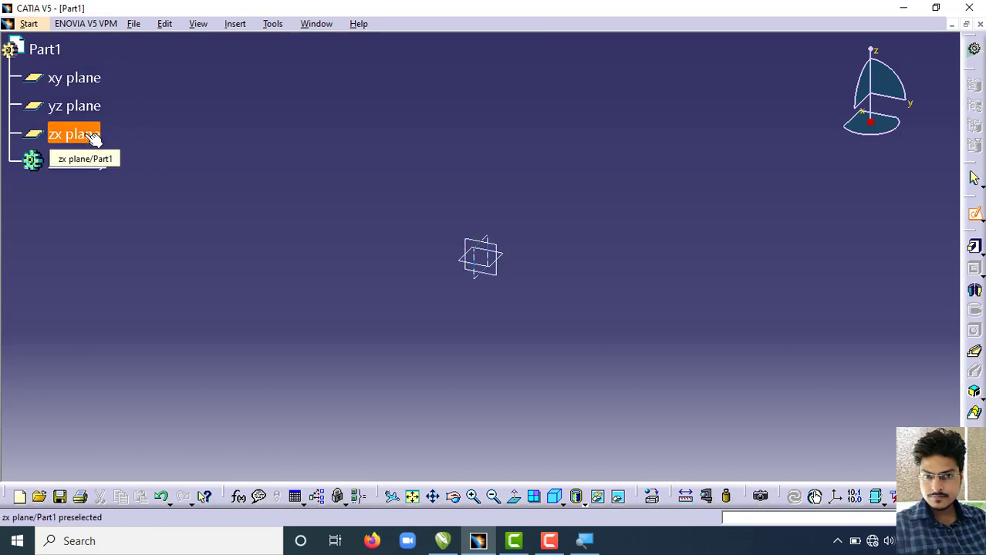
{"action": "left_click", "coordinate": [81, 79]}
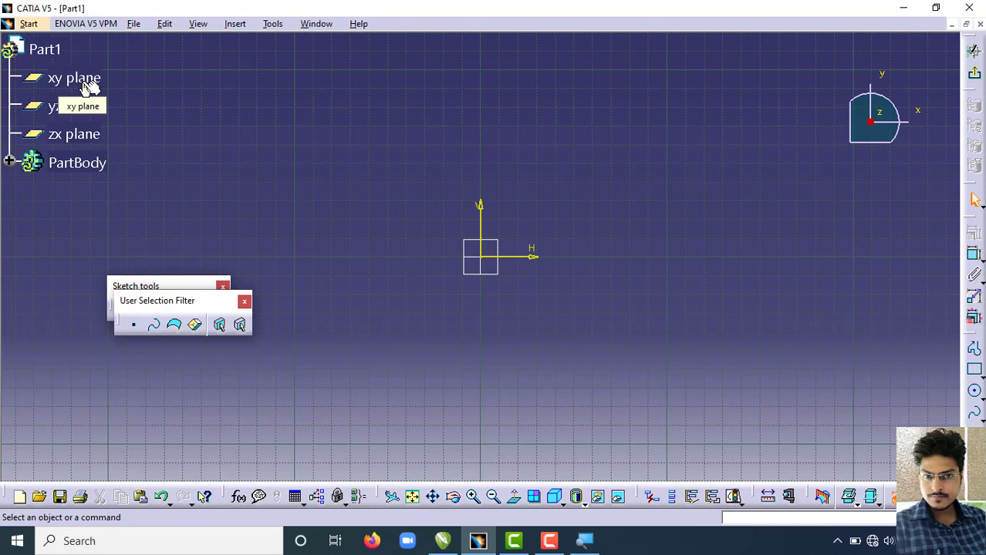
{"action": "left_click", "coordinate": [532, 138]}
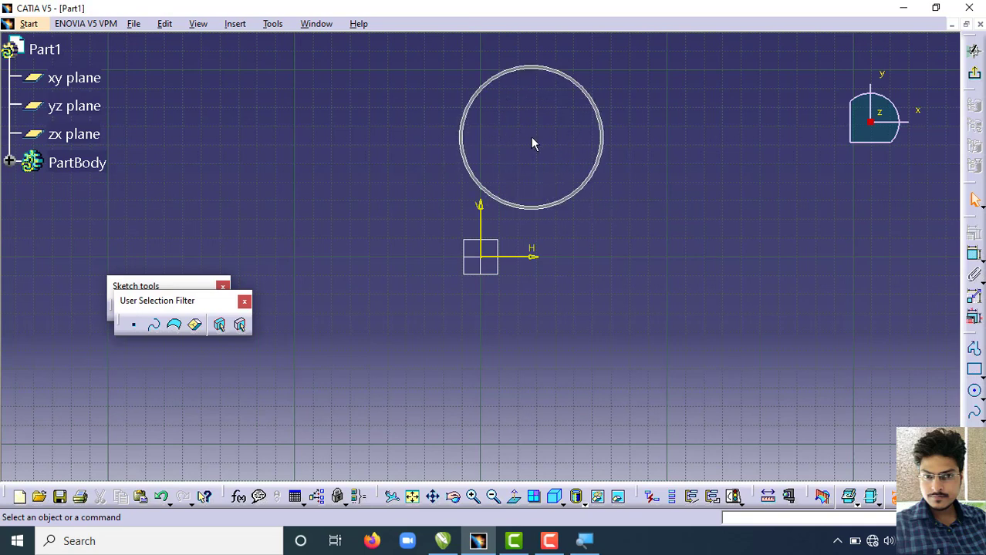
{"action": "left_click", "coordinate": [488, 266]}
{"action": "left_click", "coordinate": [487, 266]}
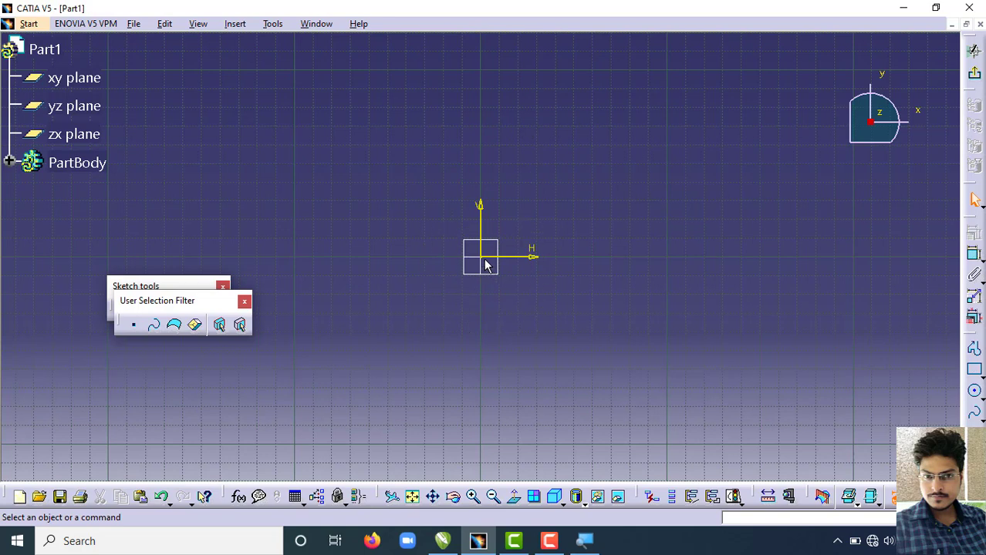
{"action": "left_click", "coordinate": [488, 266]}
Step: Move the floating Sketch tools toolbar beside the upper part of the specification tree and close the User Selection Filter toolbar
{"action": "left_click_drag", "start_coordinate": [168, 303], "coordinate": [262, 199]}
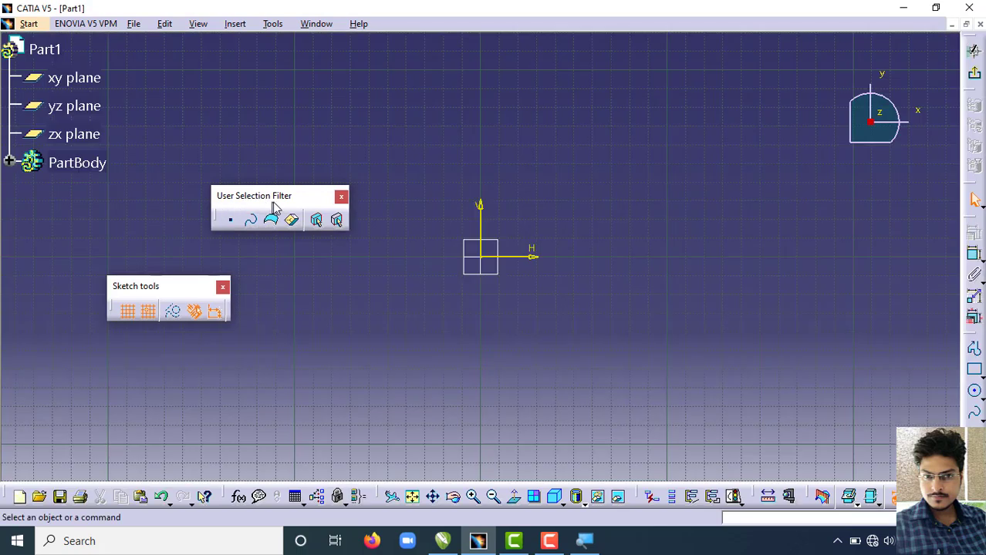
{"action": "left_click", "coordinate": [274, 205]}
{"action": "left_click", "coordinate": [139, 295]}
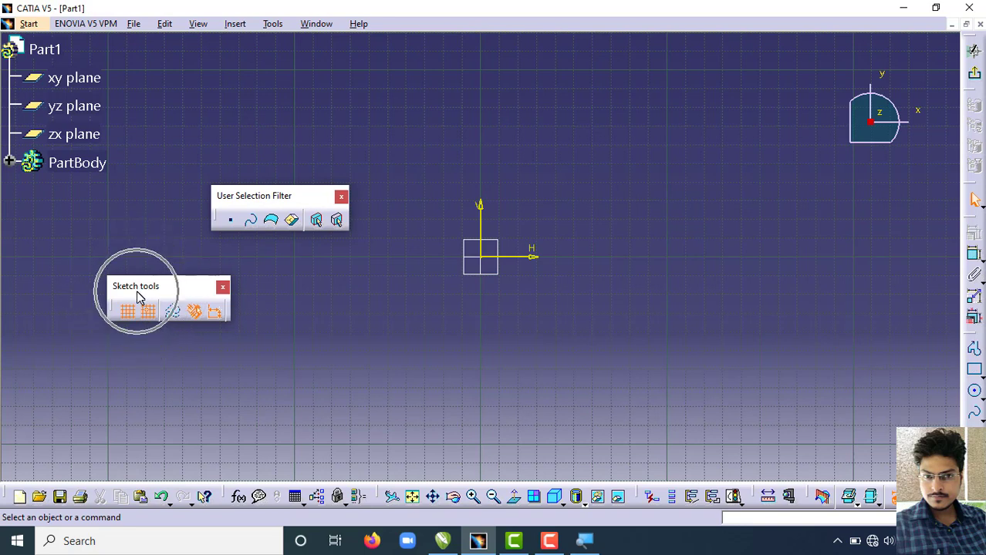
{"action": "left_click", "coordinate": [139, 295]}
{"action": "left_click", "coordinate": [139, 295]}
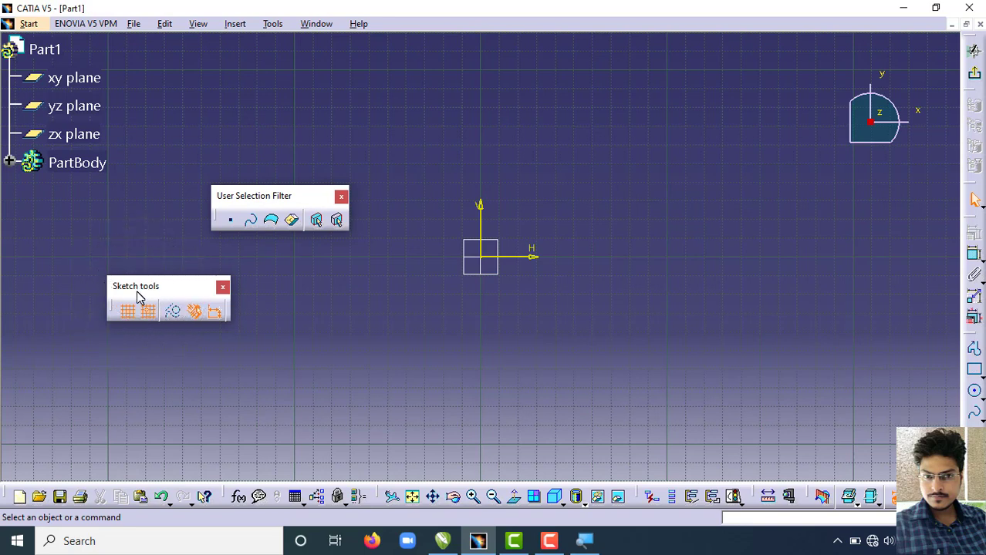
{"action": "left_click_drag", "start_coordinate": [264, 196], "coordinate": [352, 175]}
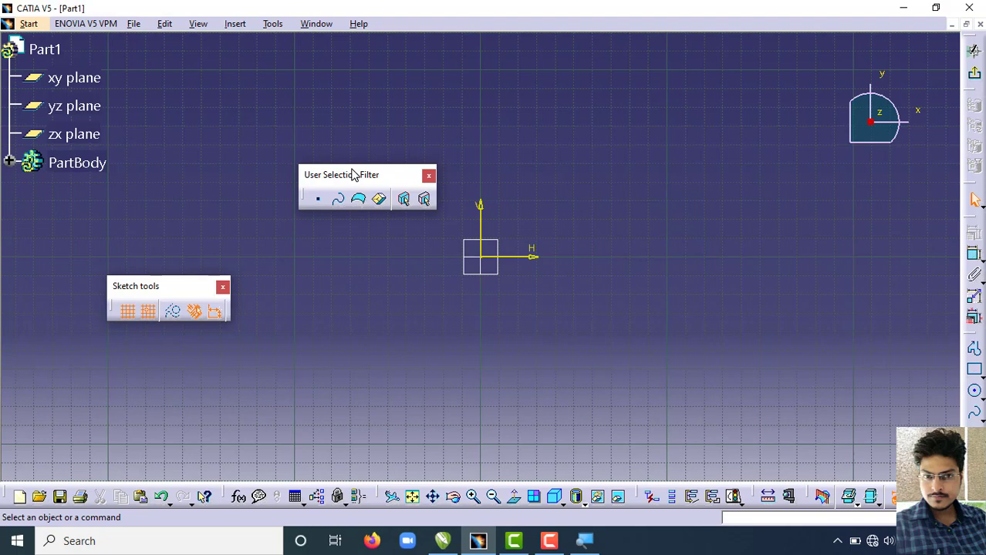
{"action": "left_click_drag", "start_coordinate": [172, 287], "coordinate": [232, 85]}
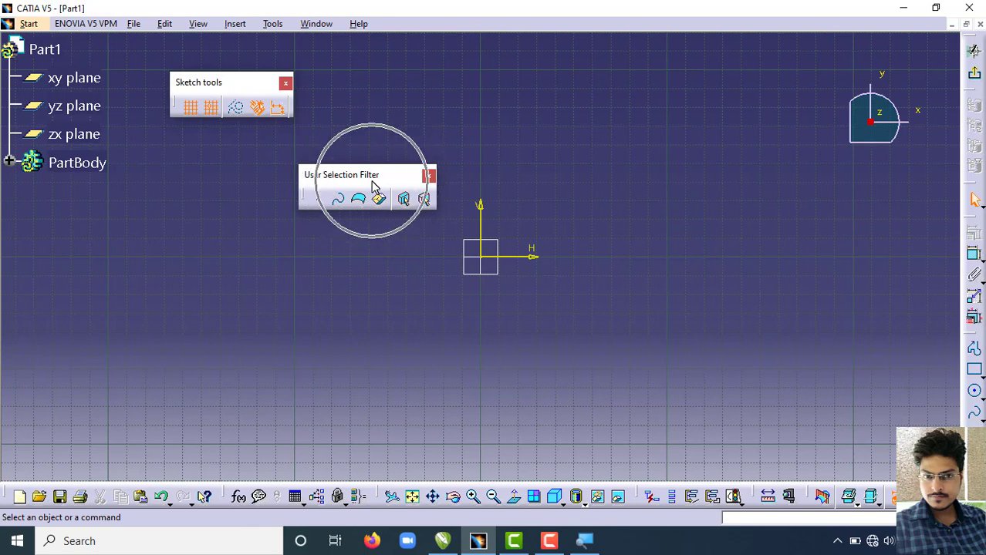
{"action": "left_click", "coordinate": [429, 177]}
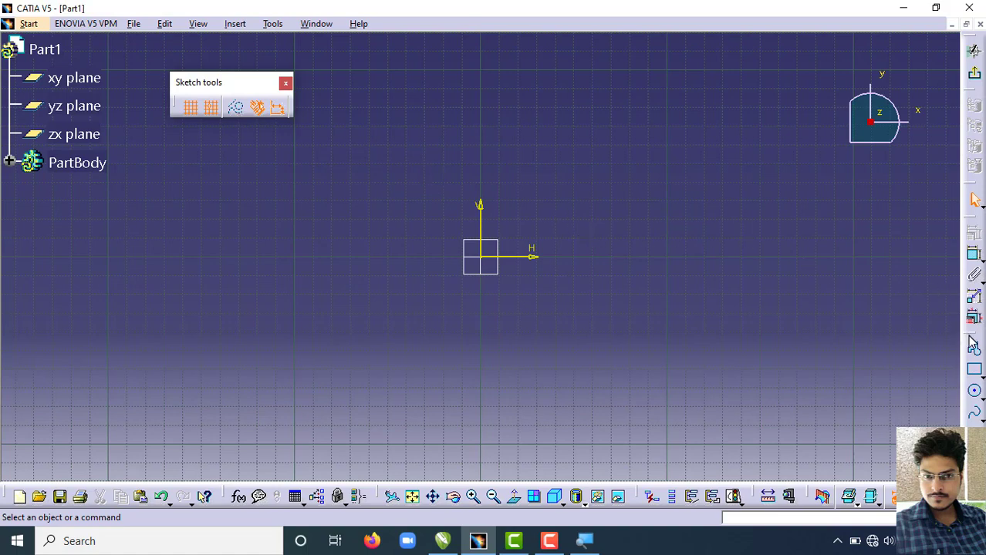
Step: Undock the Profile, Operation and Constraint toolbars and place them in a row beside the Sketch tools toolbar
{"action": "mouse_move", "coordinate": [968, 335]}
{"action": "left_mouse_down"}
{"action": "mouse_move", "coordinate": [873, 208]}
{"action": "mouse_move", "coordinate": [521, 18]}
{"action": "mouse_move", "coordinate": [477, 16]}
{"action": "mouse_move", "coordinate": [471, 41]}
{"action": "mouse_move", "coordinate": [313, 102]}
{"action": "mouse_move", "coordinate": [354, 82]}
{"action": "mouse_move", "coordinate": [344, 81]}
{"action": "left_mouse_up"}
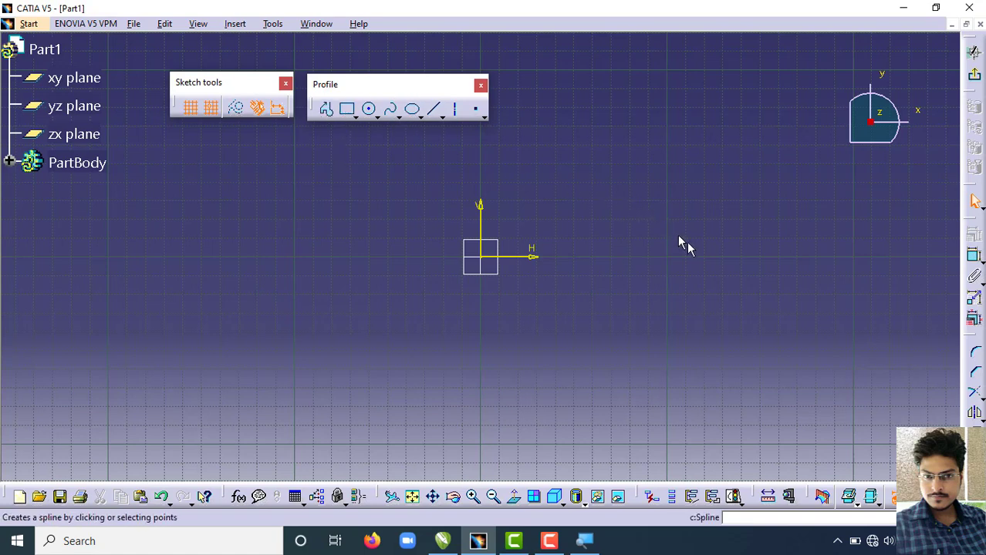
{"action": "left_click_drag", "start_coordinate": [970, 339], "coordinate": [532, 97]}
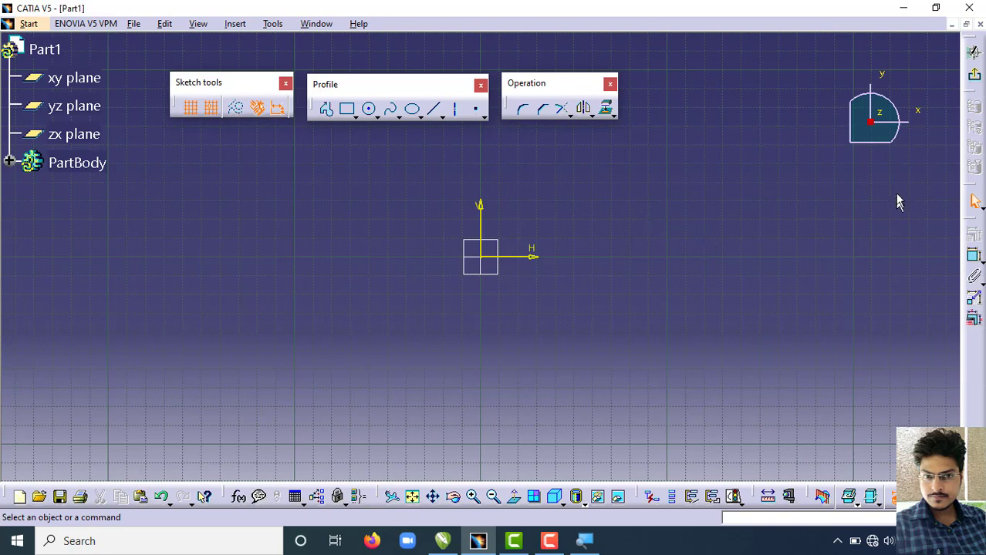
{"action": "double_click", "coordinate": [975, 225]}
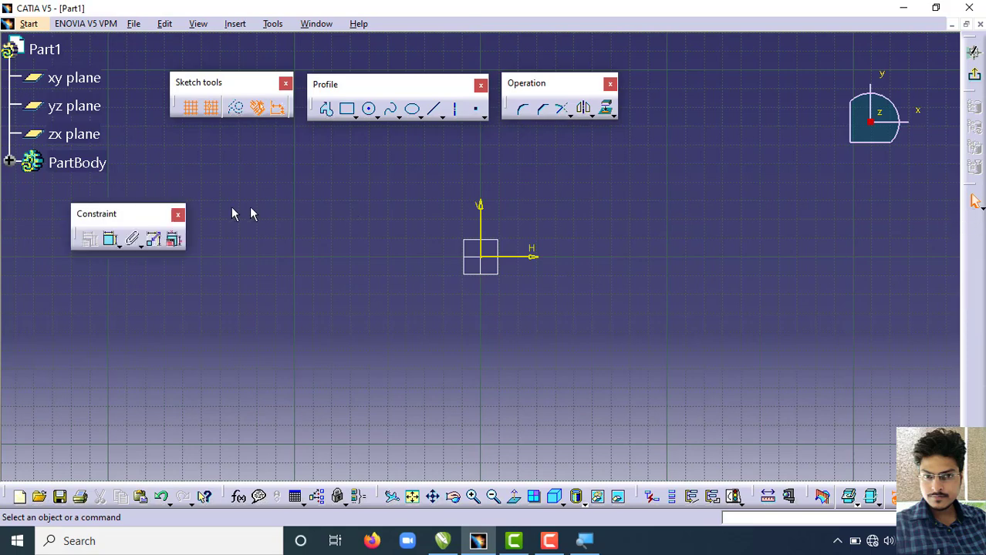
{"action": "left_click_drag", "start_coordinate": [139, 214], "coordinate": [701, 86]}
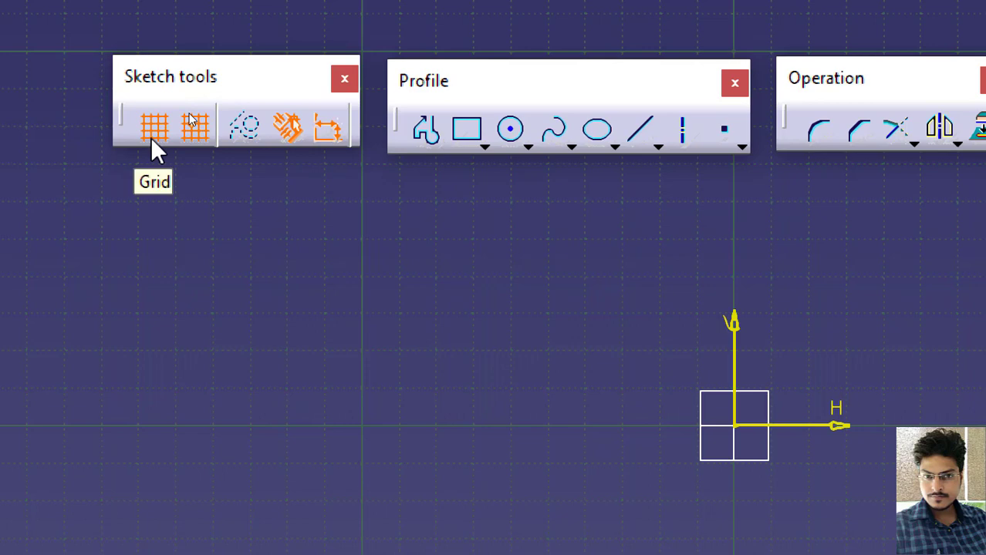
Step: Hide the sketch grid and display it again
{"action": "left_click", "coordinate": [153, 135]}
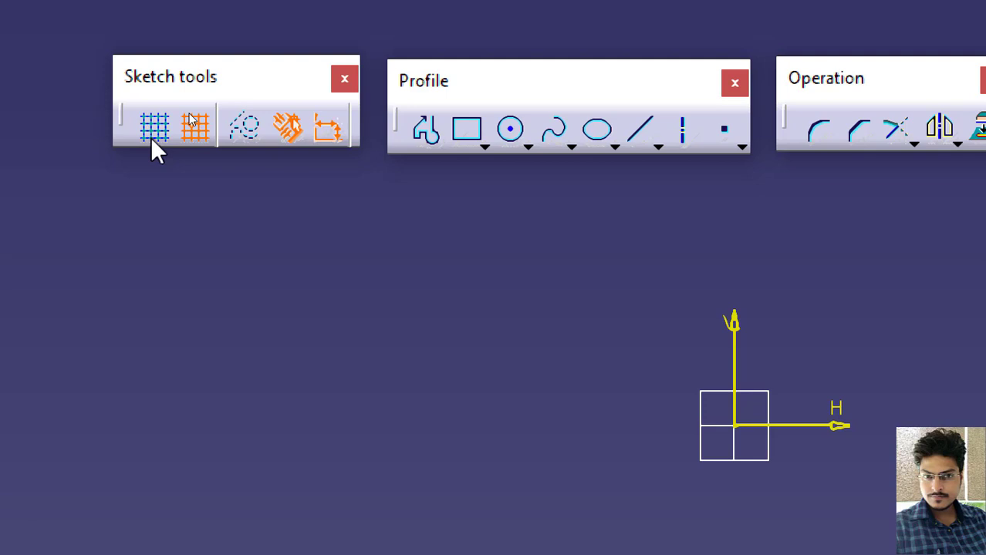
{"action": "left_click", "coordinate": [152, 139]}
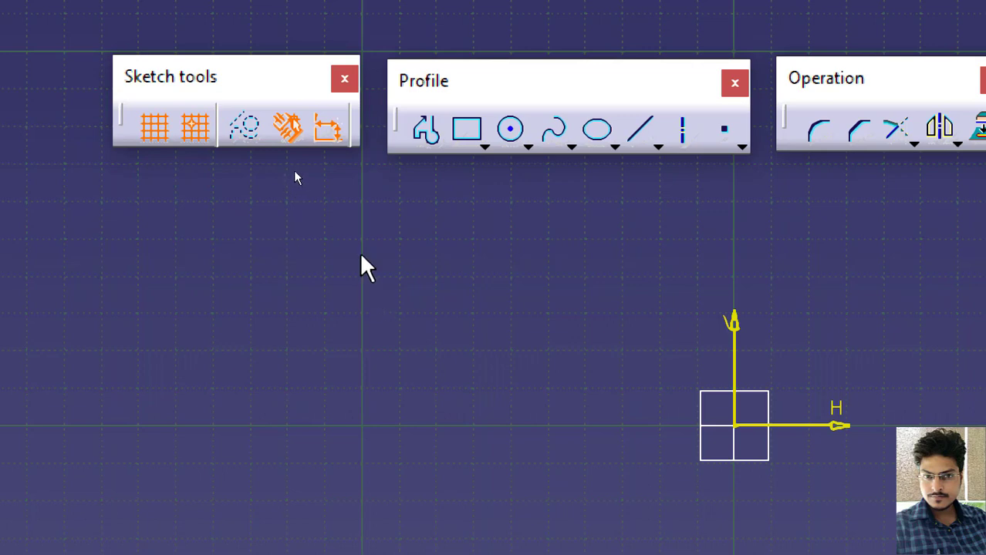
{"action": "mouse_move", "coordinate": [386, 264]}
{"action": "middle_mouse_down", "text": "ctrl"}
{"action": "mouse_move", "coordinate": [400, 225]}
{"action": "mouse_move", "coordinate": [396, 158]}
{"action": "middle_mouse_up", "text": "ctrl"}
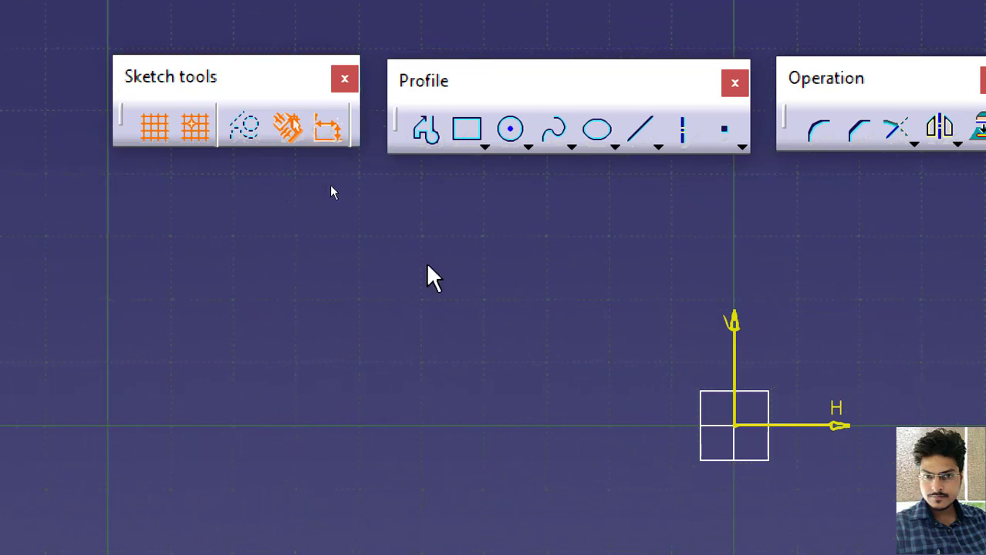
{"action": "middle_click_drag", "start_coordinate": [409, 250], "coordinate": [433, 244]}
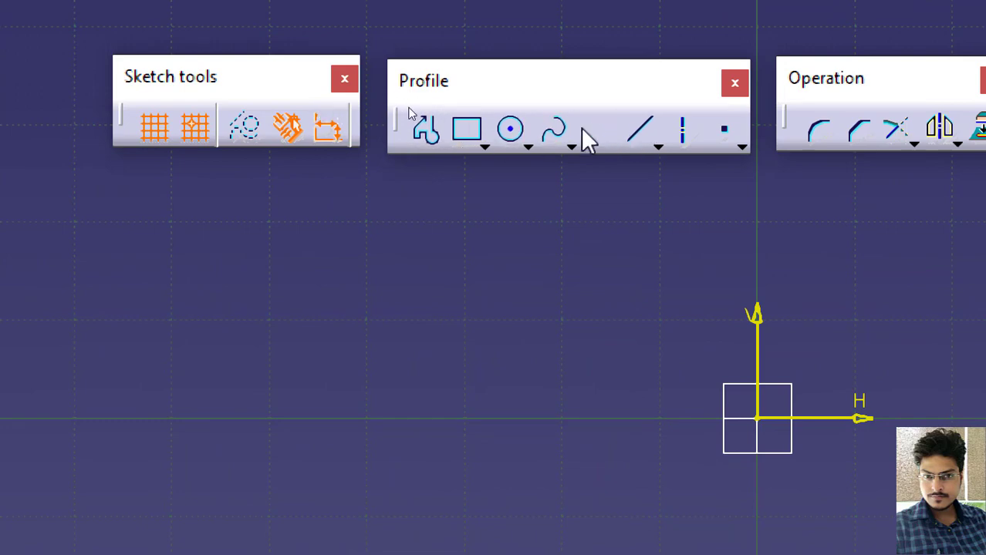
Step: Turn off Snap to Point and the sketch grid while trying the Line tool, without drawing a line
{"action": "left_click", "coordinate": [642, 129]}
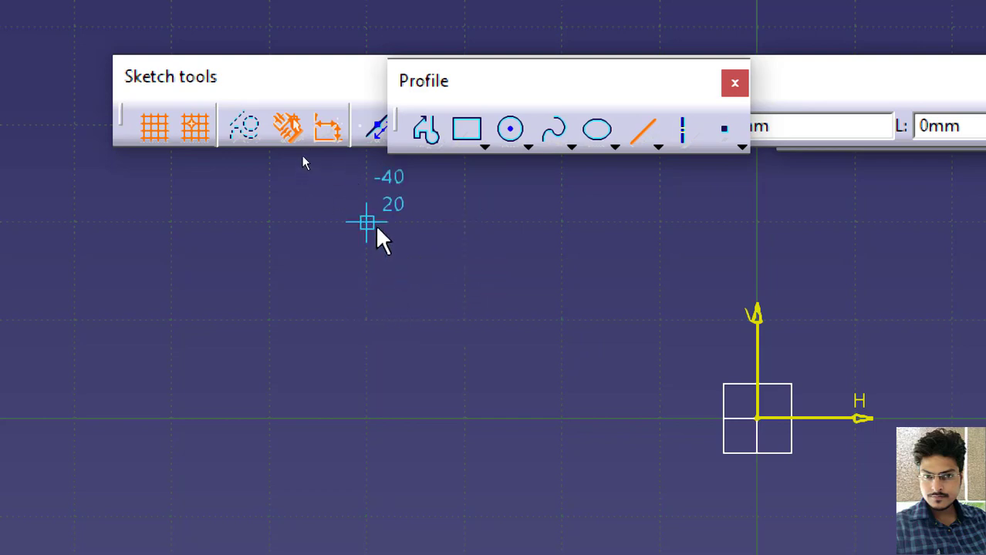
{"action": "key", "text": "ctrl"}
{"action": "key", "text": "ctrl"}
{"action": "key", "text": "ctrl"}
{"action": "left_click", "coordinate": [202, 134]}
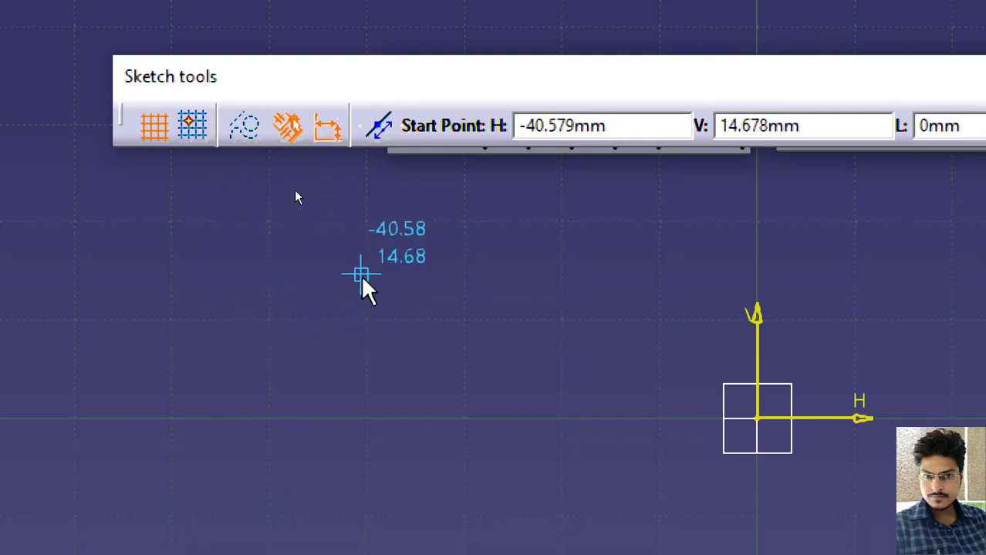
{"action": "left_click", "coordinate": [198, 133]}
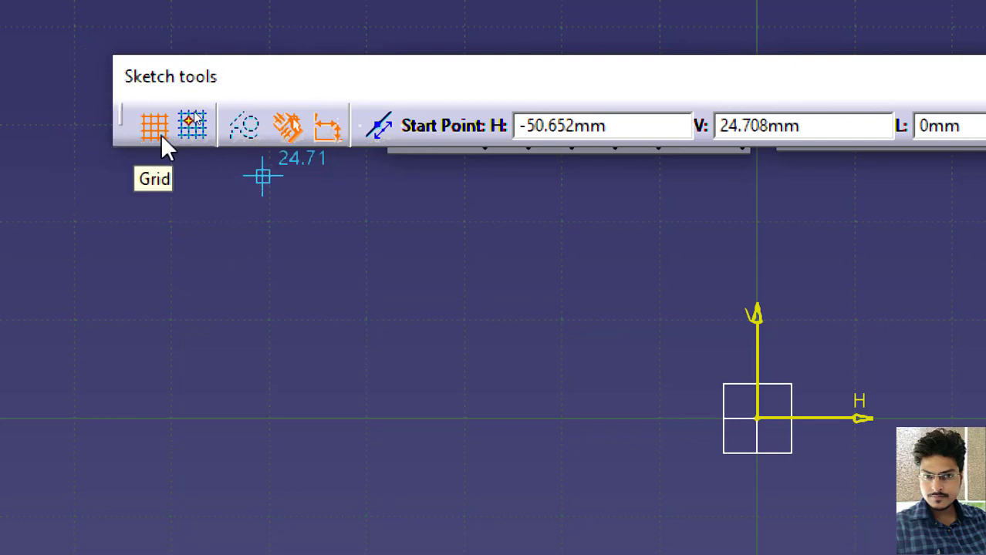
{"action": "left_click", "coordinate": [161, 135]}
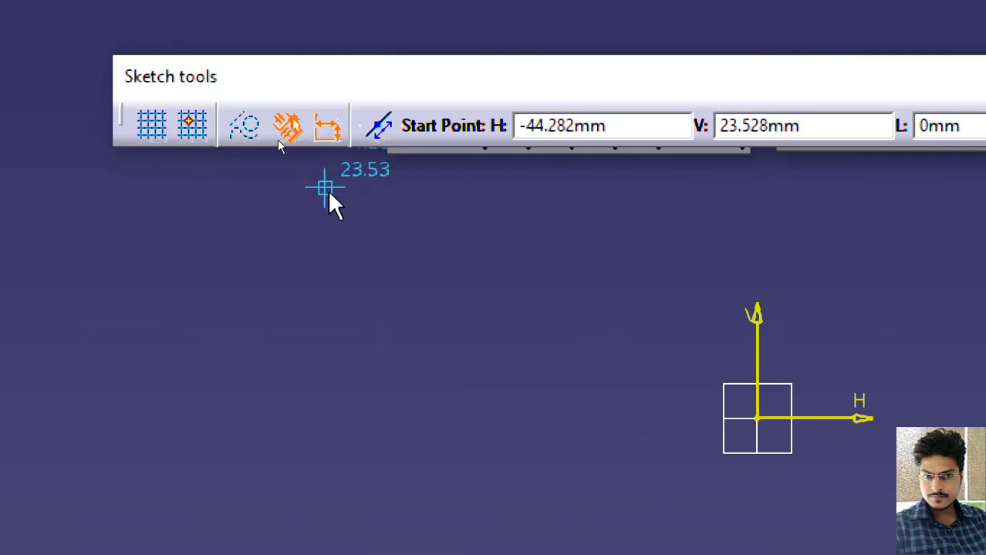
{"action": "key", "text": "Escape"}
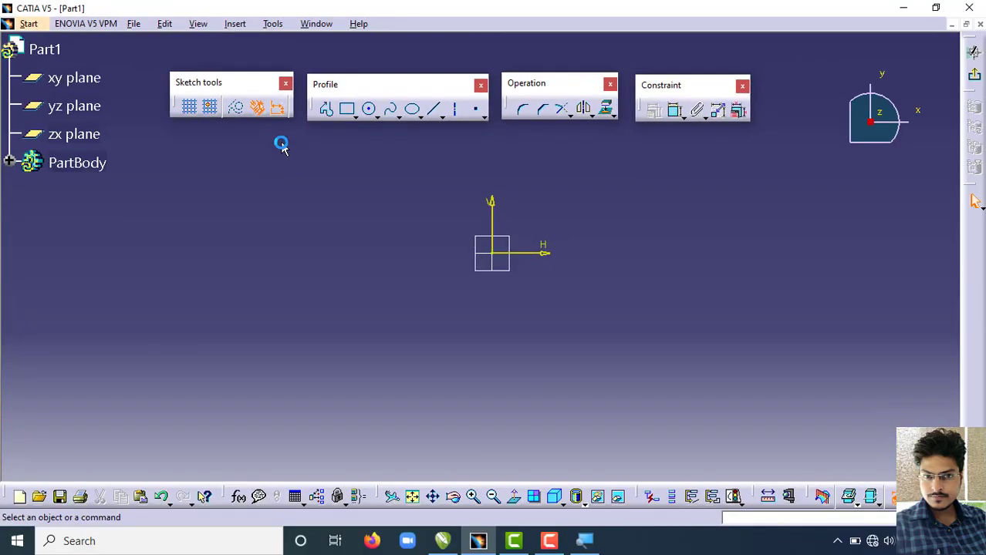
Step: Adjust the floating Profile, Operation and Constraint toolbars so they line up in an even row
{"action": "left_click_drag", "start_coordinate": [368, 91], "coordinate": [378, 81]}
{"action": "left_click_drag", "start_coordinate": [530, 83], "coordinate": [538, 77]}
{"action": "left_click_drag", "start_coordinate": [661, 91], "coordinate": [664, 84]}
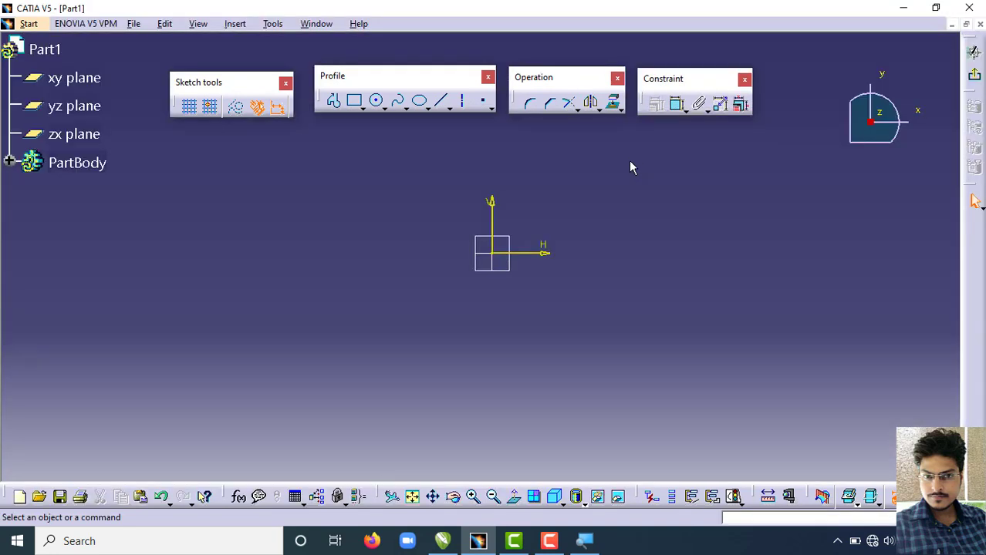
{"action": "left_click_drag", "start_coordinate": [412, 83], "coordinate": [417, 83]}
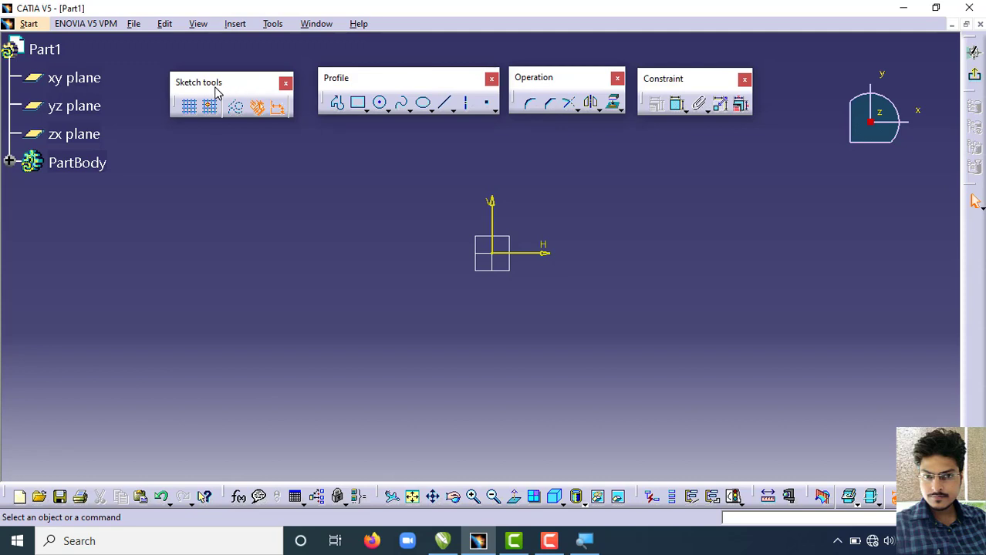
Step: Dock the floating Sketch tools toolbar above the drawing area and try the Line tool without drawing a line
{"action": "left_click_drag", "start_coordinate": [233, 84], "coordinate": [236, 137]}
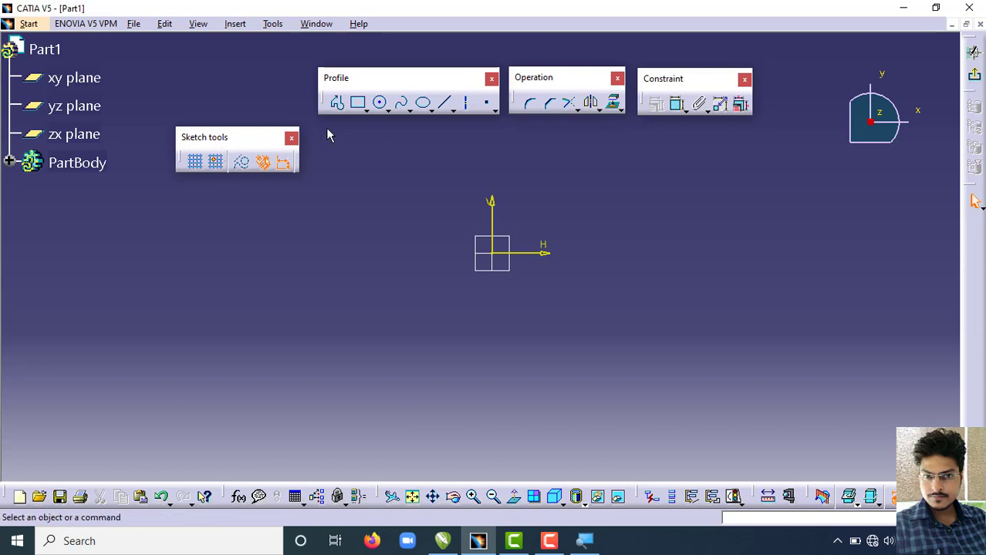
{"action": "left_click", "coordinate": [444, 104]}
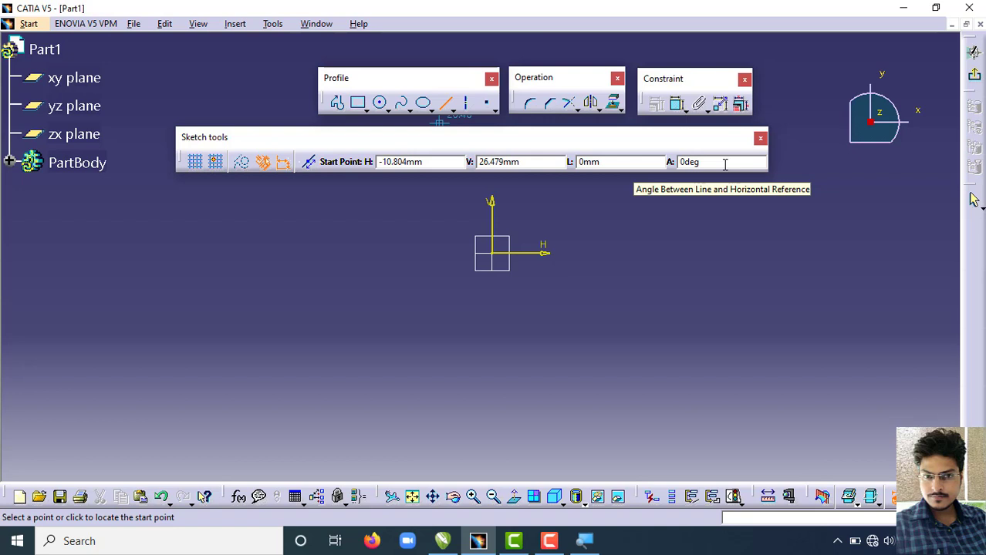
{"action": "key", "text": "Escape"}
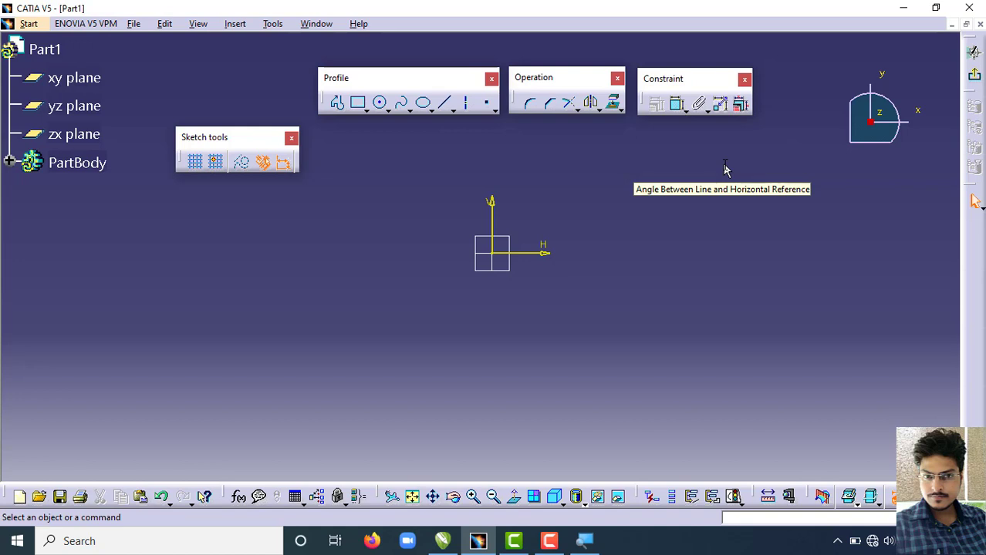
{"action": "left_click", "coordinate": [218, 139]}
{"action": "mouse_move", "coordinate": [218, 139]}
{"action": "left_mouse_down"}
{"action": "mouse_move", "coordinate": [155, 48]}
{"action": "mouse_move", "coordinate": [66, 24]}
{"action": "mouse_move", "coordinate": [202, 138]}
{"action": "mouse_move", "coordinate": [79, 33]}
{"action": "mouse_move", "coordinate": [123, 23]}
{"action": "mouse_move", "coordinate": [84, 23]}
{"action": "mouse_move", "coordinate": [69, 27]}
{"action": "mouse_move", "coordinate": [74, 34]}
{"action": "left_mouse_up"}
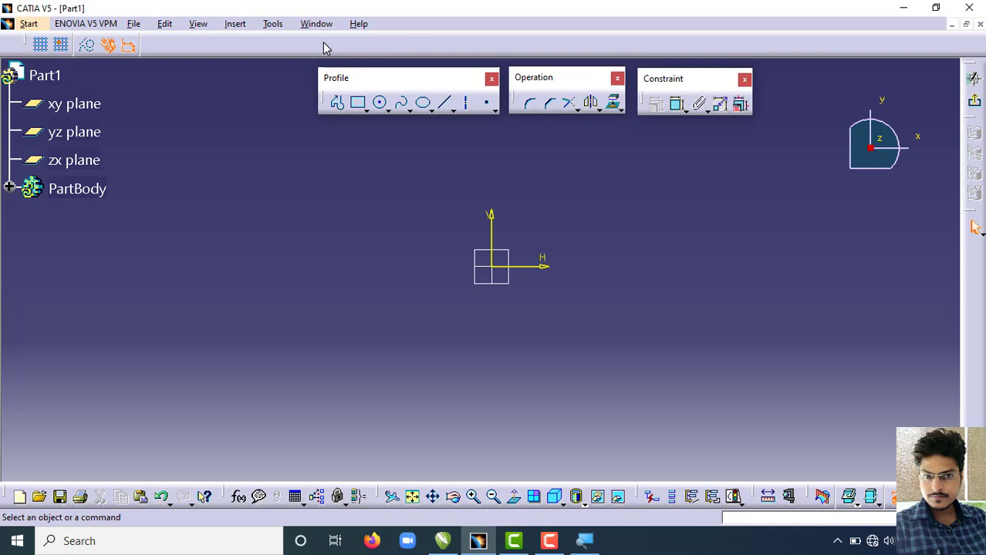
{"action": "left_click", "coordinate": [443, 102]}
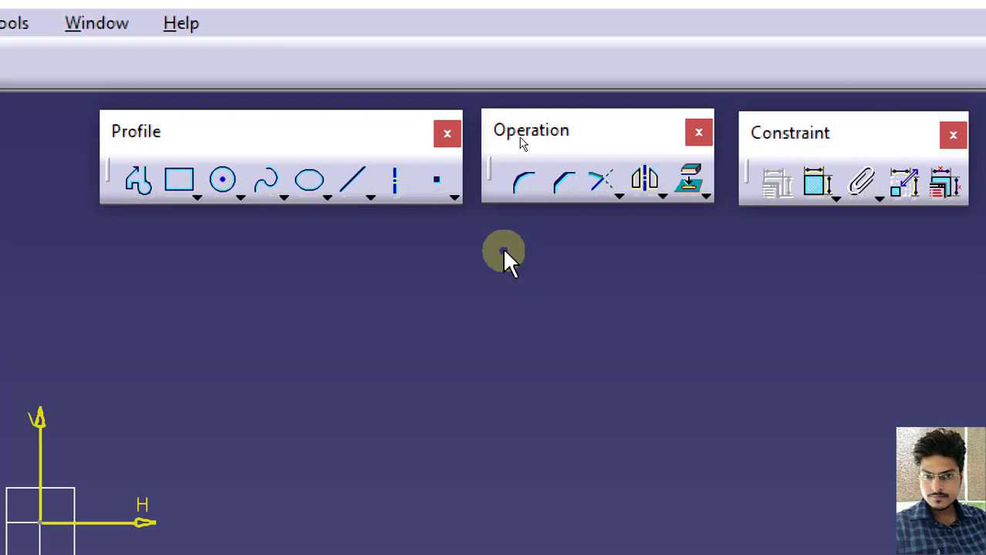
Step: Close the Profile and Operation toolbars and display both of them again
{"action": "left_click", "coordinate": [447, 134]}
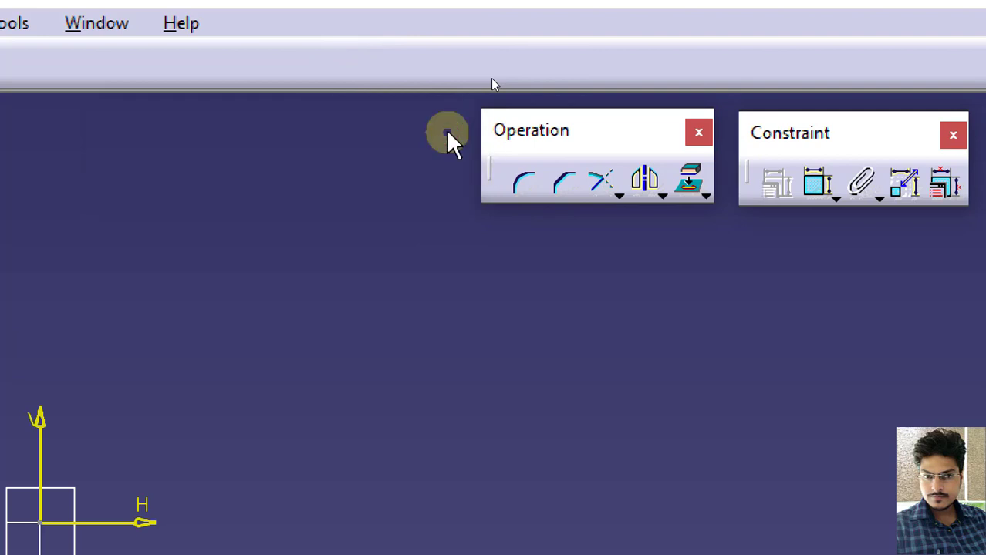
{"action": "left_click", "coordinate": [702, 133]}
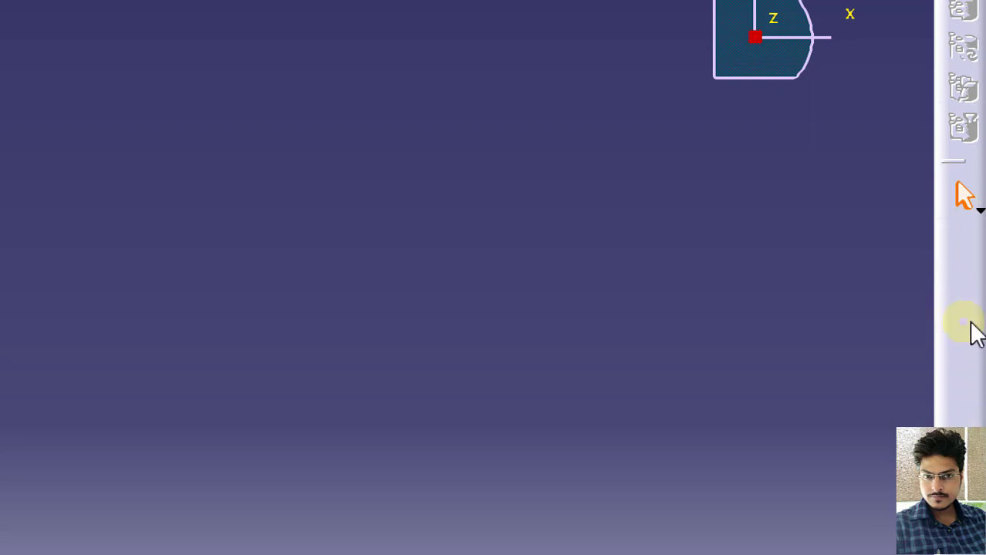
{"action": "right_click", "coordinate": [954, 276]}
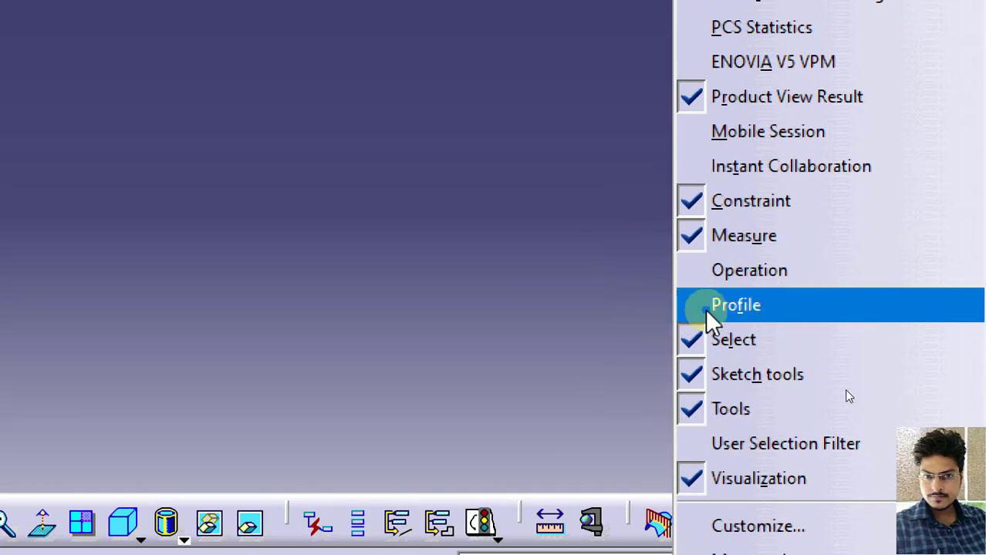
{"action": "left_click", "coordinate": [758, 309]}
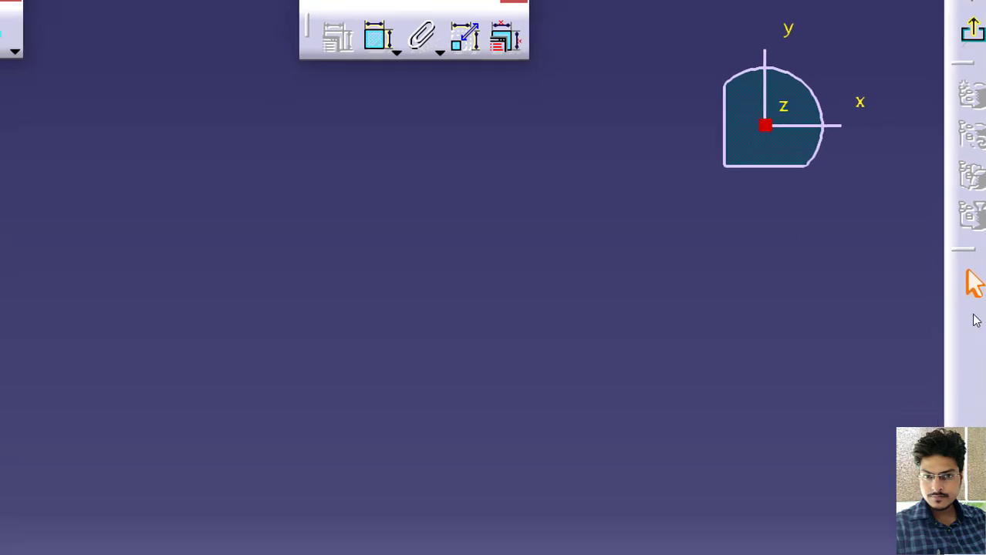
{"action": "right_click", "coordinate": [954, 396]}
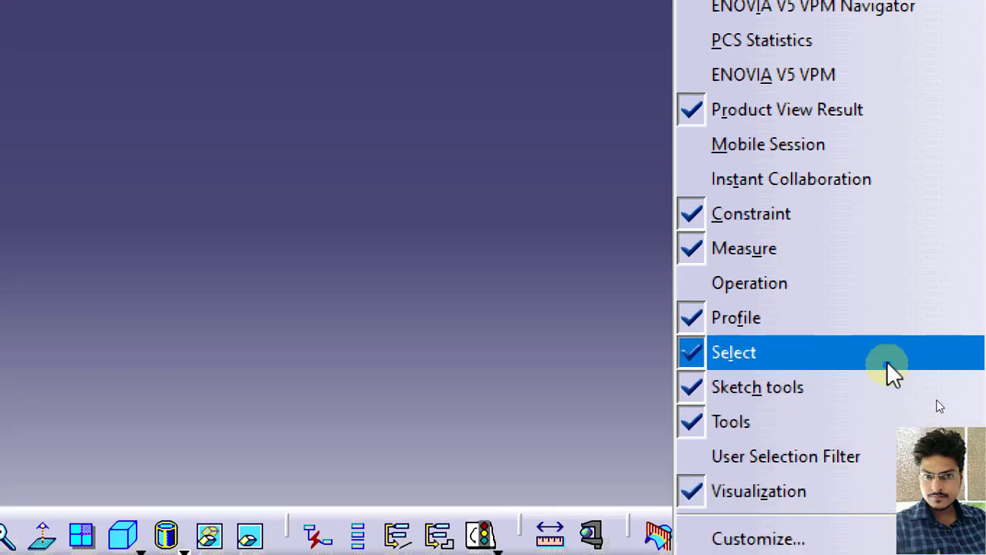
{"action": "left_click", "coordinate": [749, 288]}
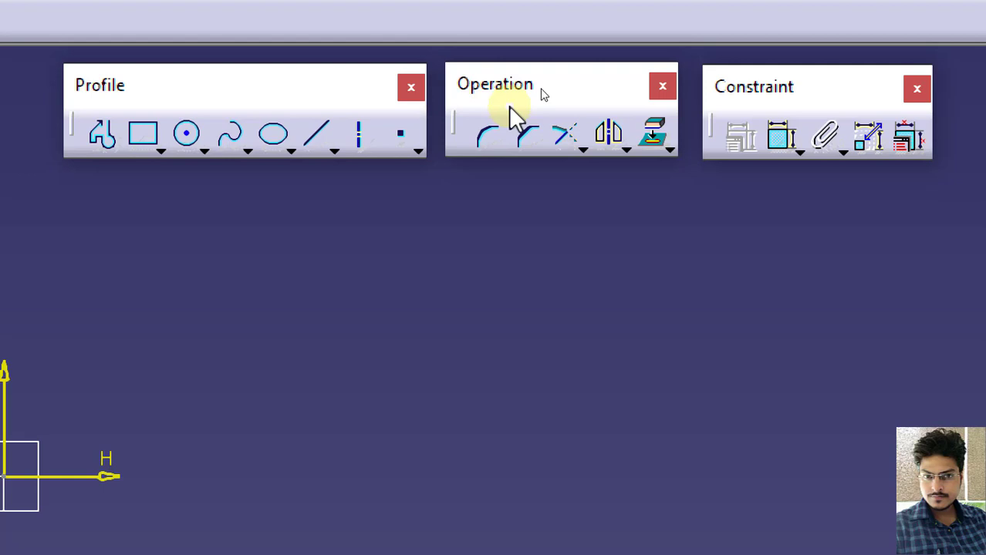
{"action": "left_click", "coordinate": [316, 134]}
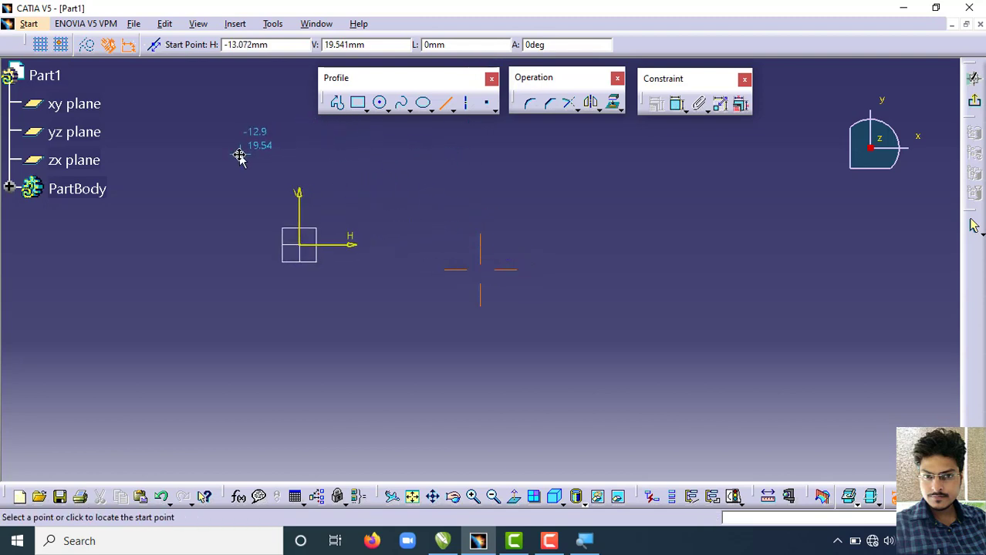
{"action": "left_click", "coordinate": [447, 107]}
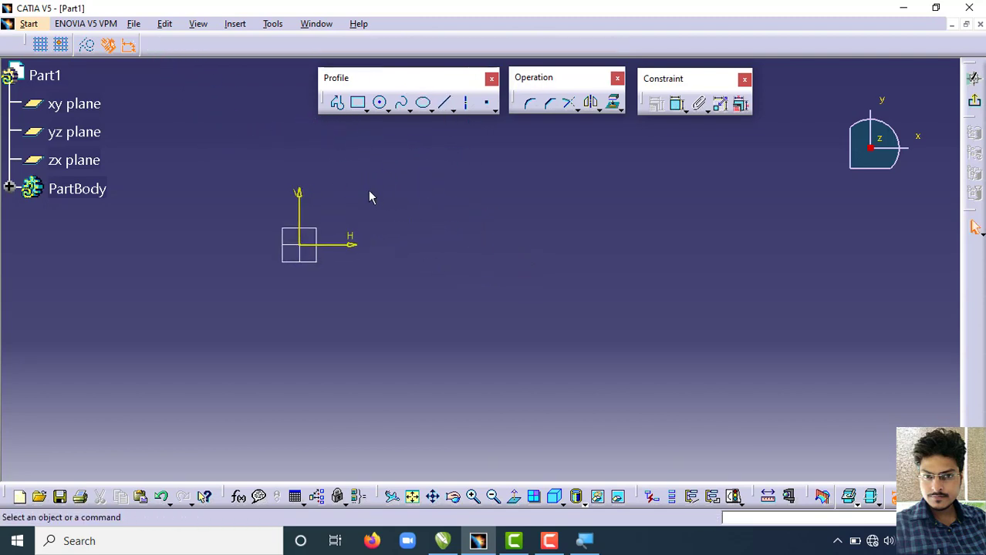
{"action": "middle_click_drag", "start_coordinate": [369, 195], "coordinate": [399, 190]}
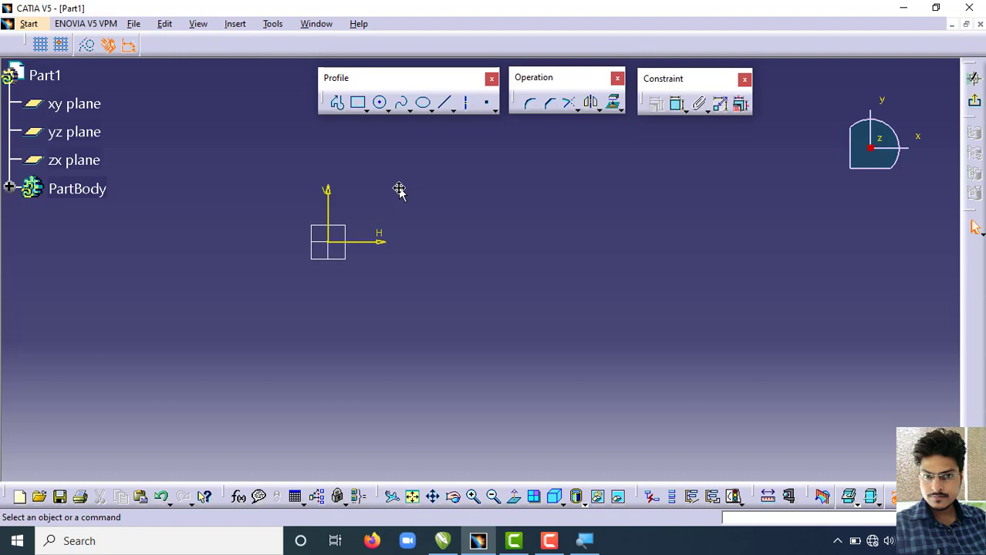
{"action": "left_click", "coordinate": [446, 107]}
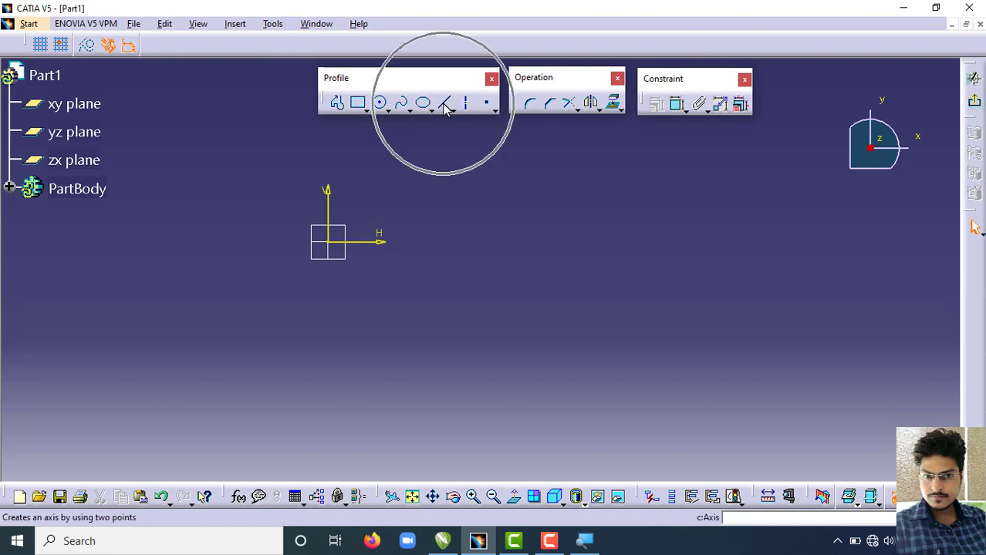
{"action": "key", "text": "ctrl"}
{"action": "key", "text": "ctrl"}
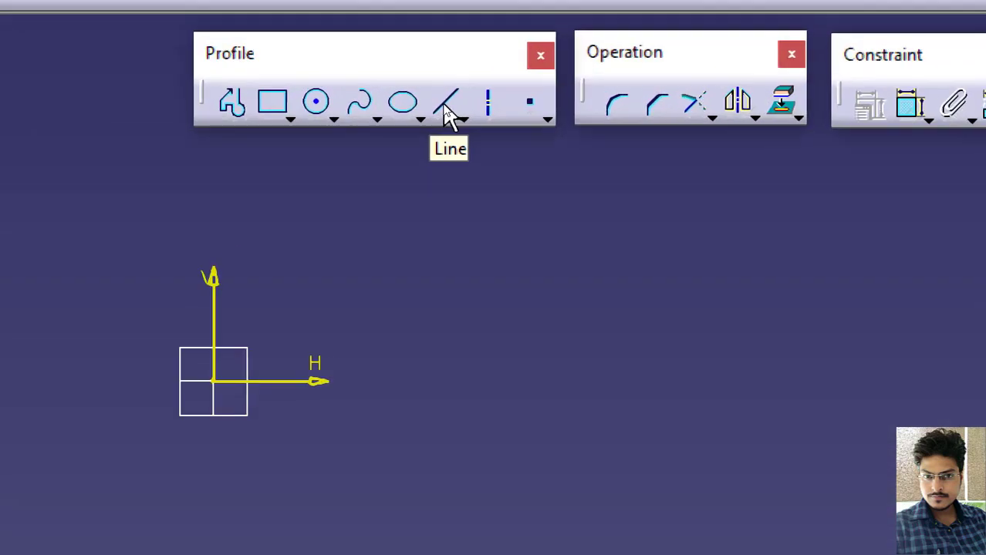
{"action": "mouse_move", "coordinate": [344, 244]}
{"action": "middle_mouse_down"}
{"action": "mouse_move", "coordinate": [296, 228]}
{"action": "mouse_move", "coordinate": [290, 175]}
{"action": "middle_mouse_up"}
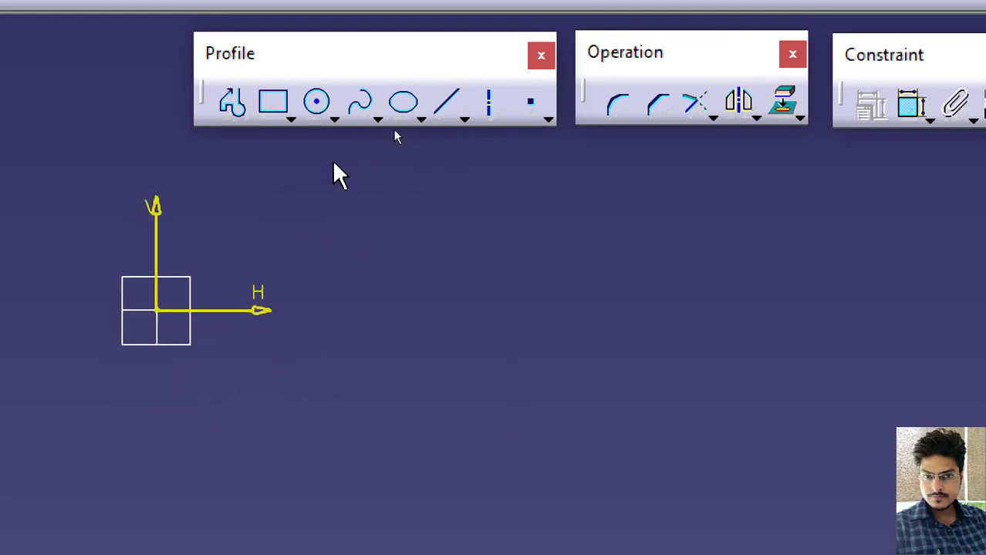
{"action": "key", "text": "ctrl"}
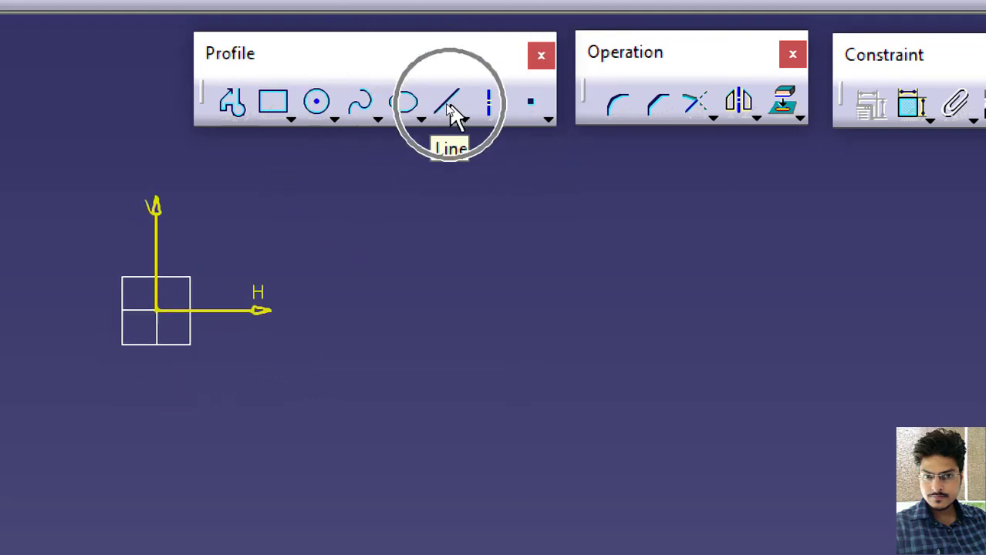
Step: Start the Line tool and examine its entries for start point H and V, length and angle
{"action": "left_click", "coordinate": [453, 108]}
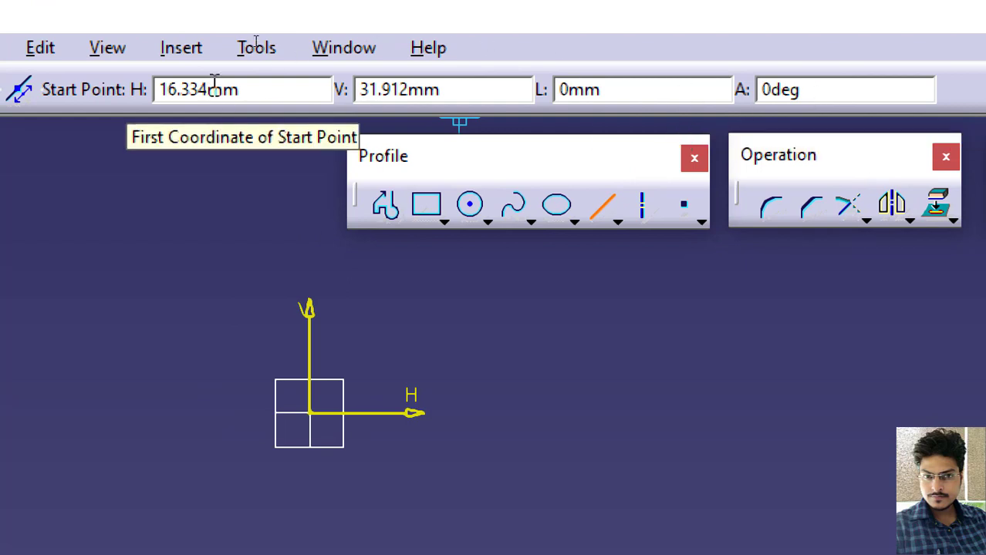
{"action": "left_click_drag", "start_coordinate": [243, 87], "coordinate": [137, 89]}
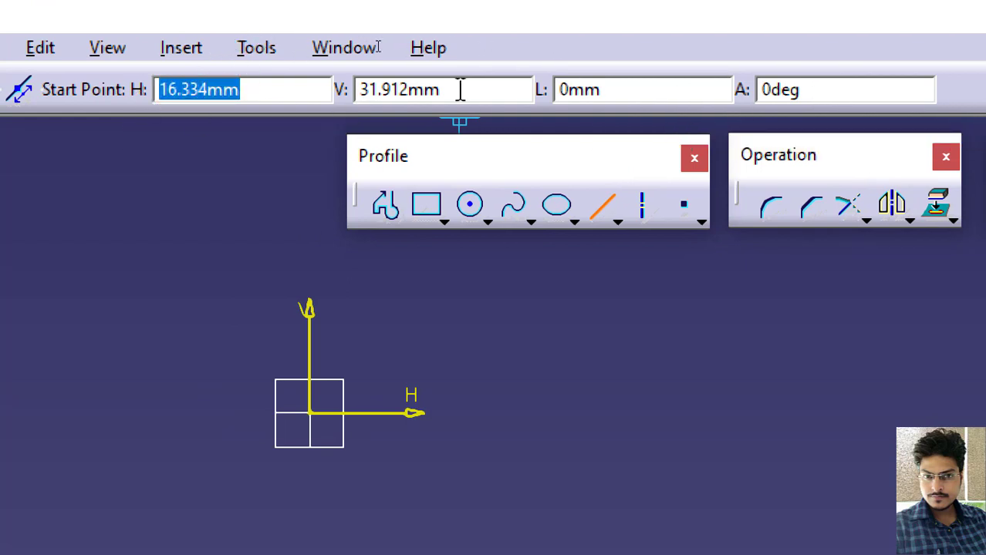
{"action": "left_click_drag", "start_coordinate": [460, 90], "coordinate": [332, 87]}
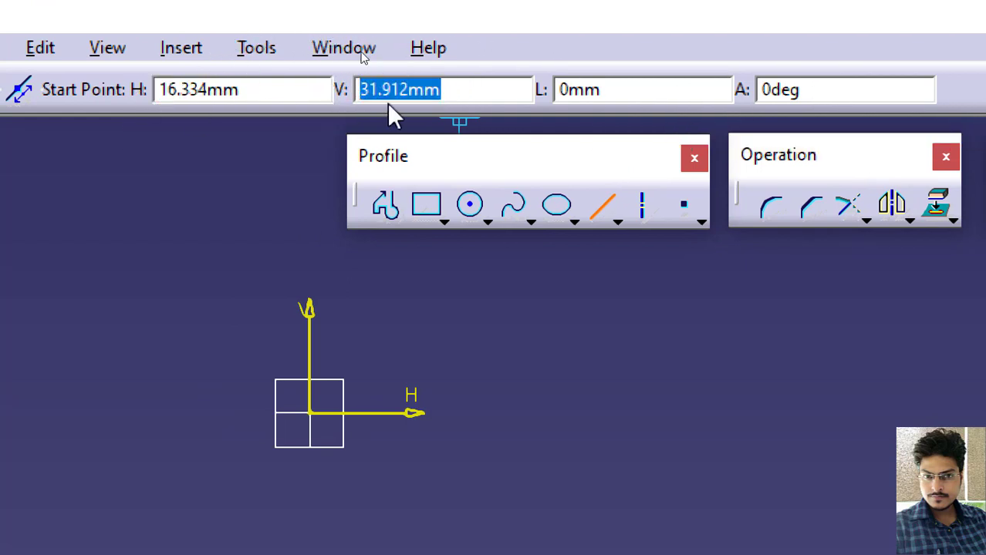
{"action": "left_click_drag", "start_coordinate": [594, 93], "coordinate": [529, 97]}
{"action": "left_click_drag", "start_coordinate": [842, 91], "coordinate": [726, 90]}
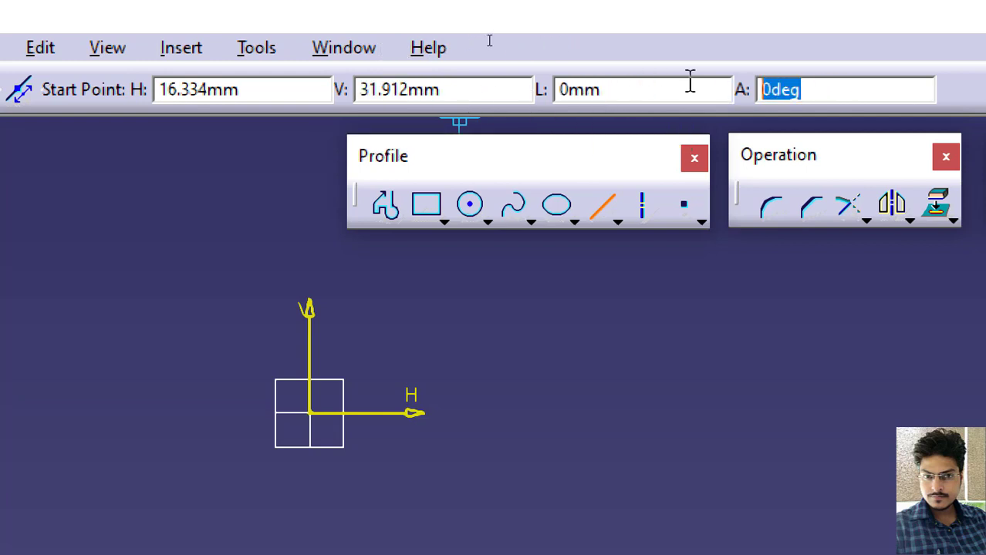
Step: Place the line's start point at the sketch origin with H 0 mm and V 0 mm
{"action": "middle_click_drag", "start_coordinate": [366, 392], "coordinate": [193, 381]}
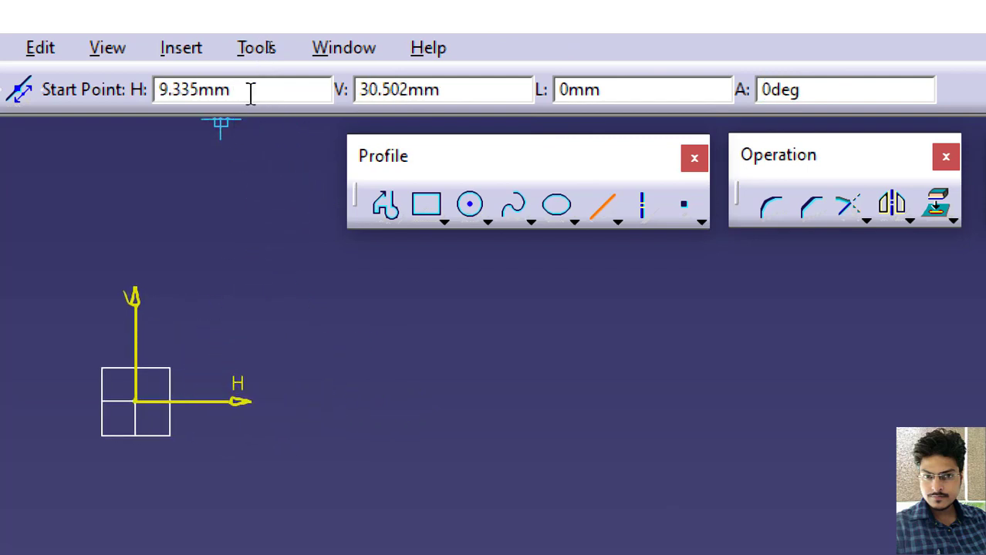
{"action": "left_click_drag", "start_coordinate": [236, 89], "coordinate": [142, 86]}
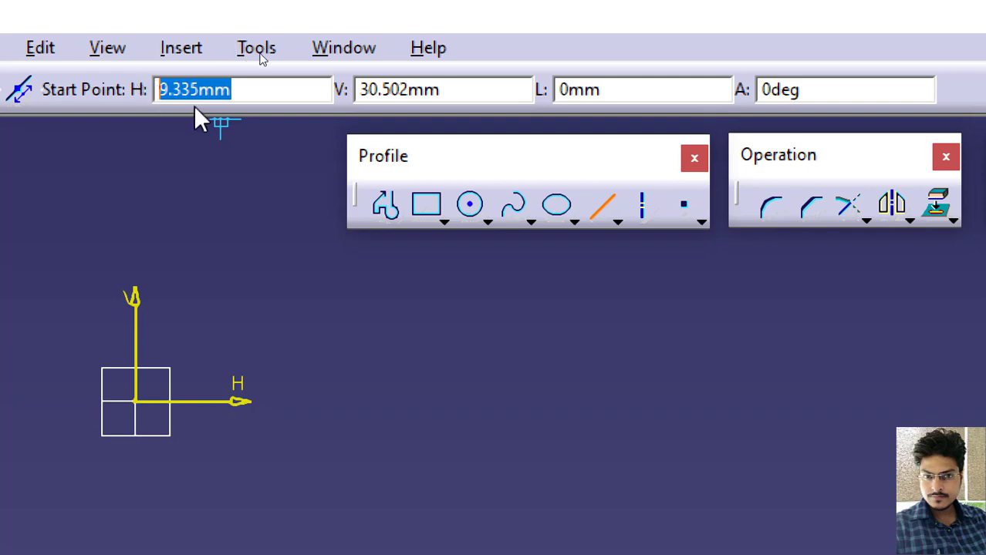
{"action": "left_click", "coordinate": [259, 94]}
{"action": "left_click_drag", "start_coordinate": [259, 95], "coordinate": [125, 91]}
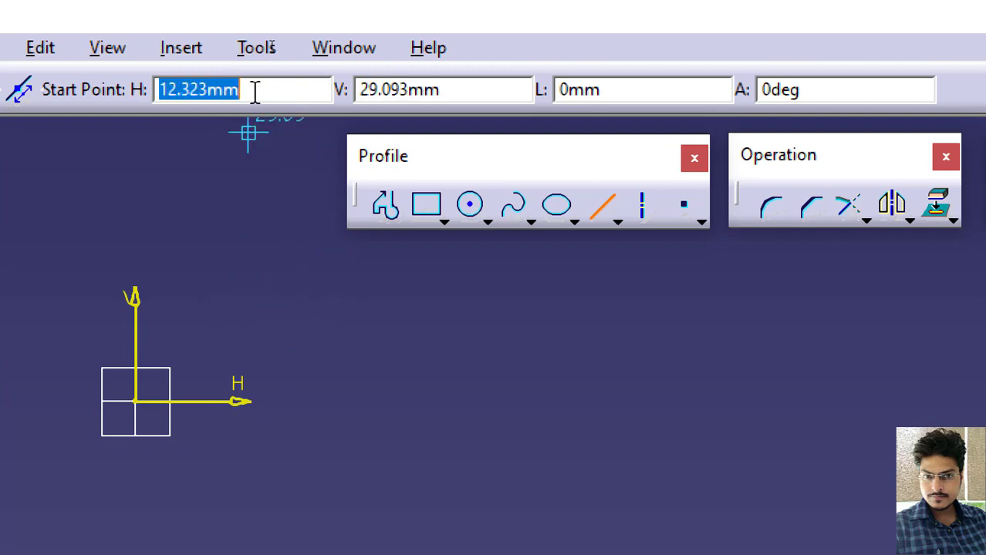
{"action": "type", "text": "0"}
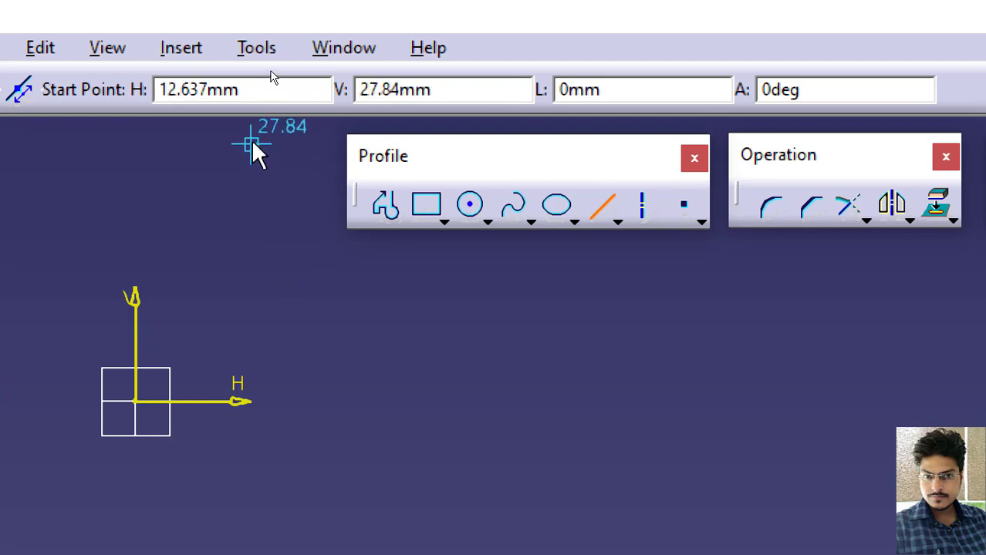
{"action": "left_click_drag", "start_coordinate": [253, 90], "coordinate": [166, 77]}
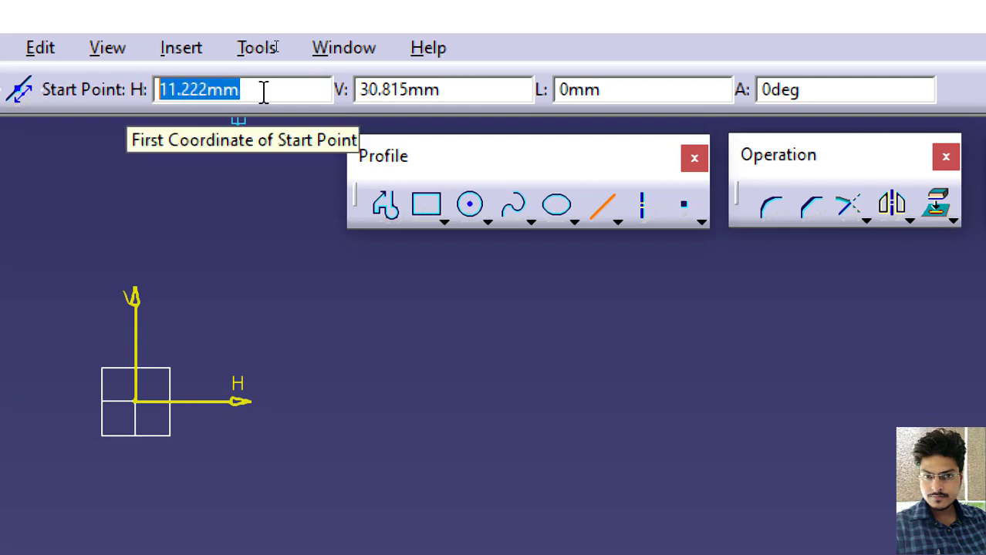
{"action": "type", "text": "0"}
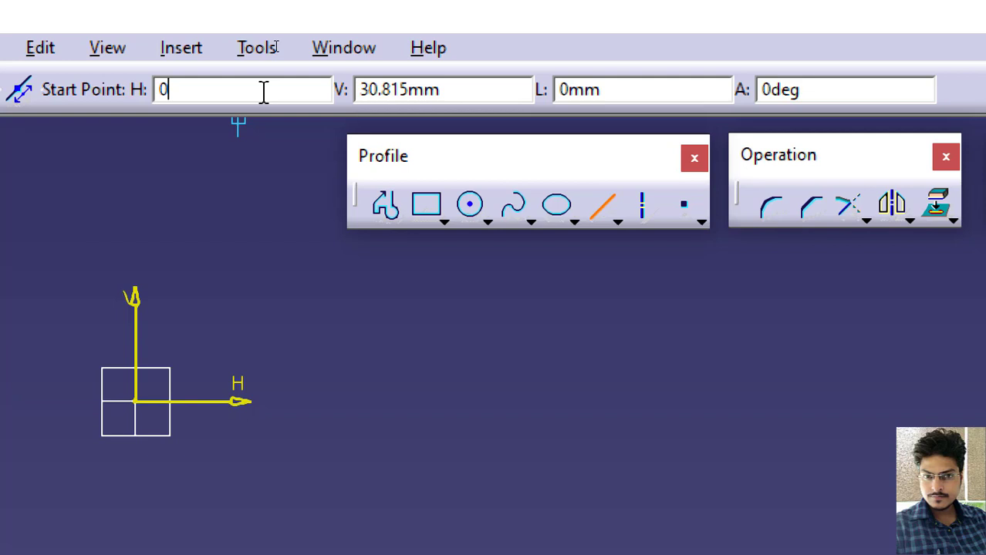
{"action": "key", "text": "Return"}
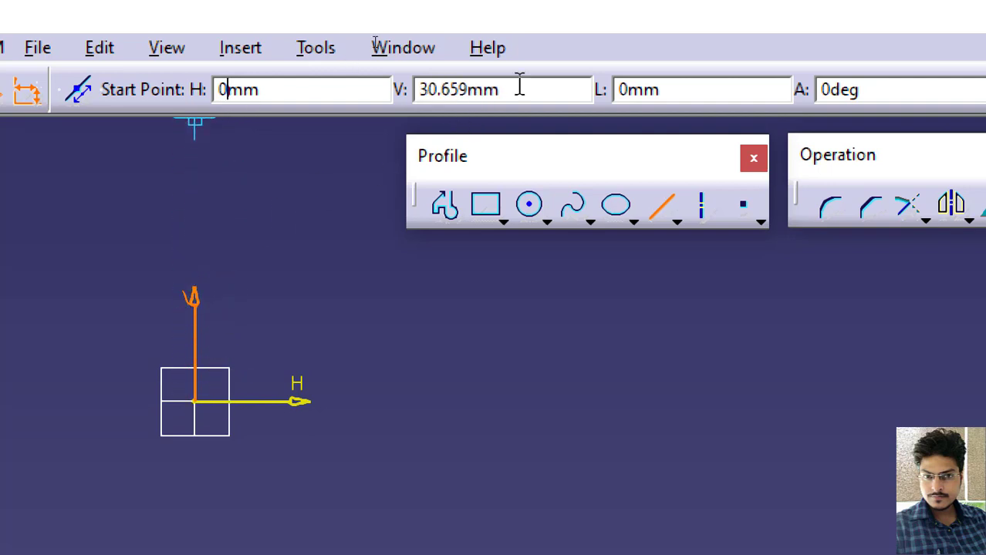
{"action": "left_click_drag", "start_coordinate": [506, 89], "coordinate": [392, 90]}
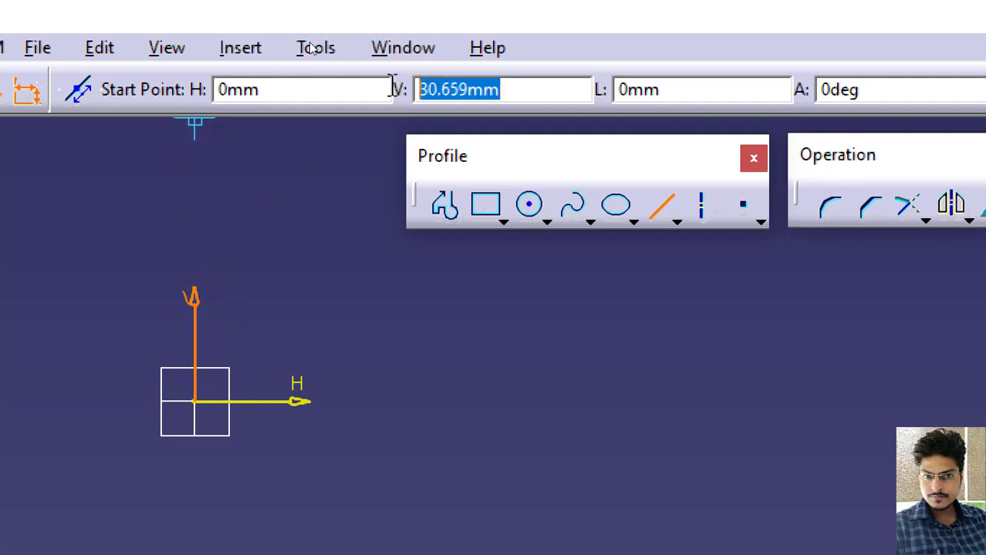
{"action": "type", "text": "0"}
{"action": "left_click", "coordinate": [528, 92]}
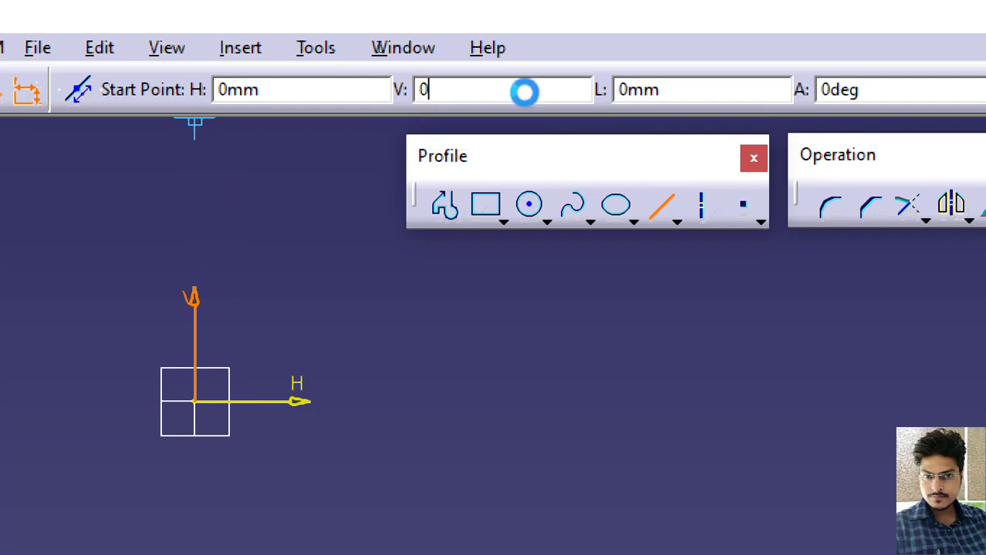
{"action": "key", "text": "Return"}
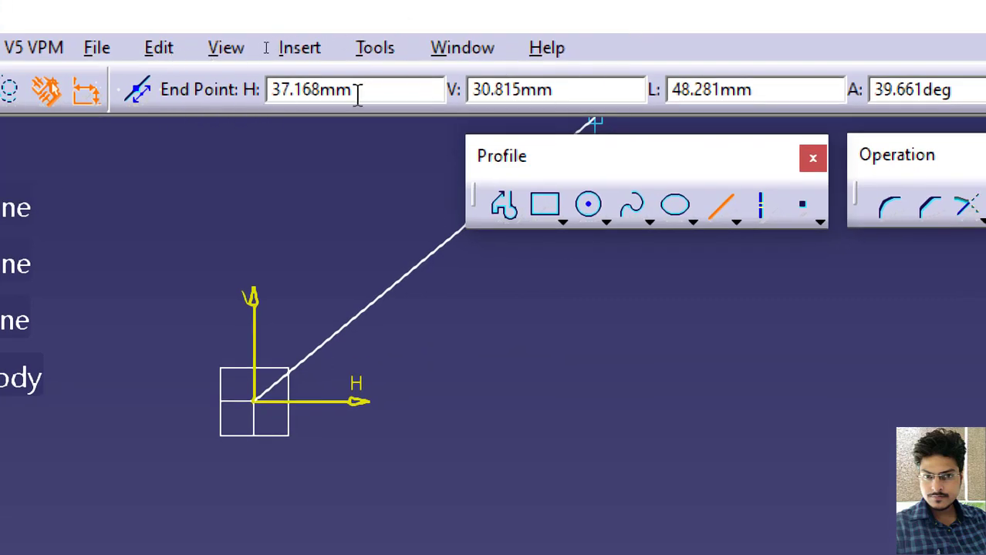
Step: Complete the line by setting its end point to H 10 mm and V 0 mm
{"action": "left_click_drag", "start_coordinate": [357, 90], "coordinate": [220, 96]}
{"action": "left_click_drag", "start_coordinate": [617, 90], "coordinate": [169, 98]}
{"action": "key", "text": "ctrl"}
{"action": "key", "text": "ctrl"}
{"action": "key", "text": "ctrl"}
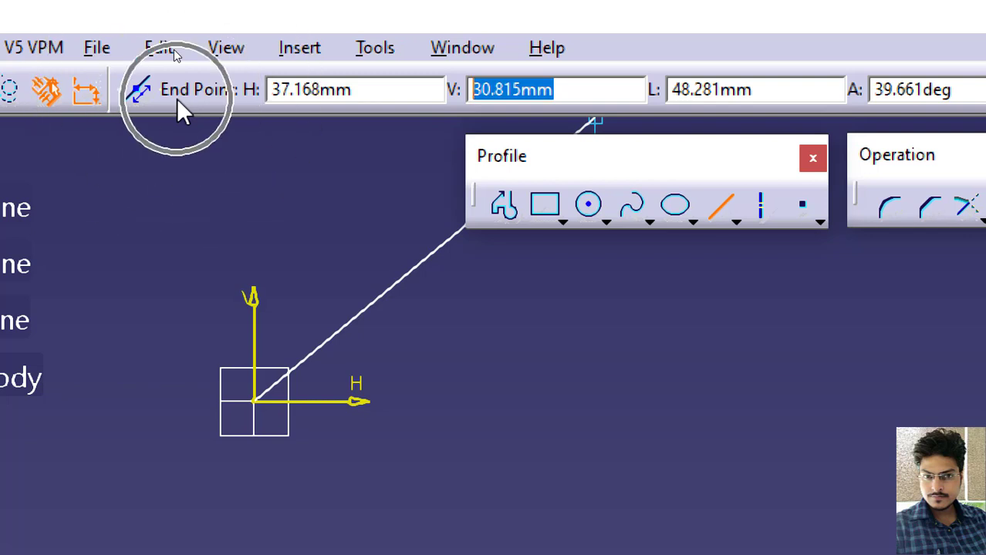
{"action": "key", "text": "ctrl"}
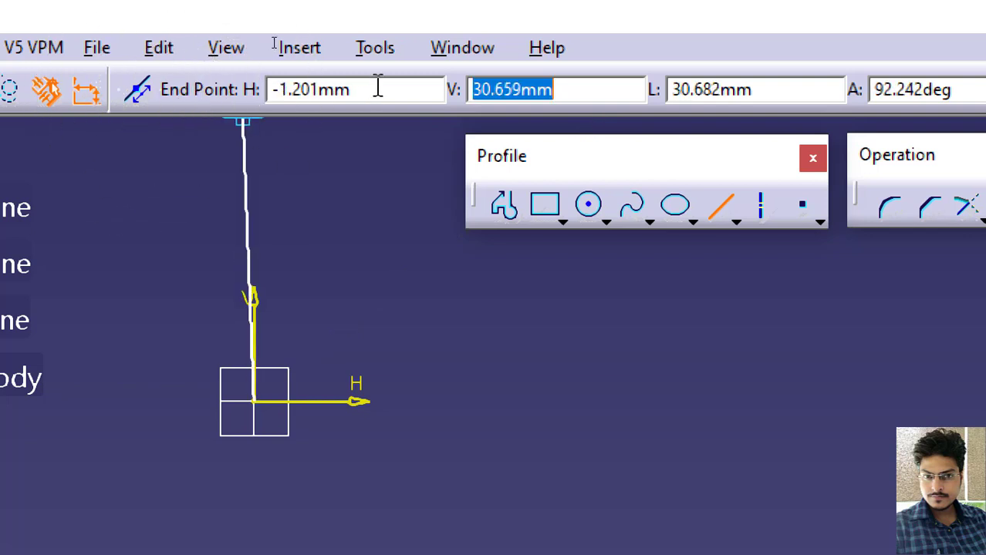
{"action": "left_click_drag", "start_coordinate": [375, 88], "coordinate": [274, 71]}
{"action": "type", "text": "10"}
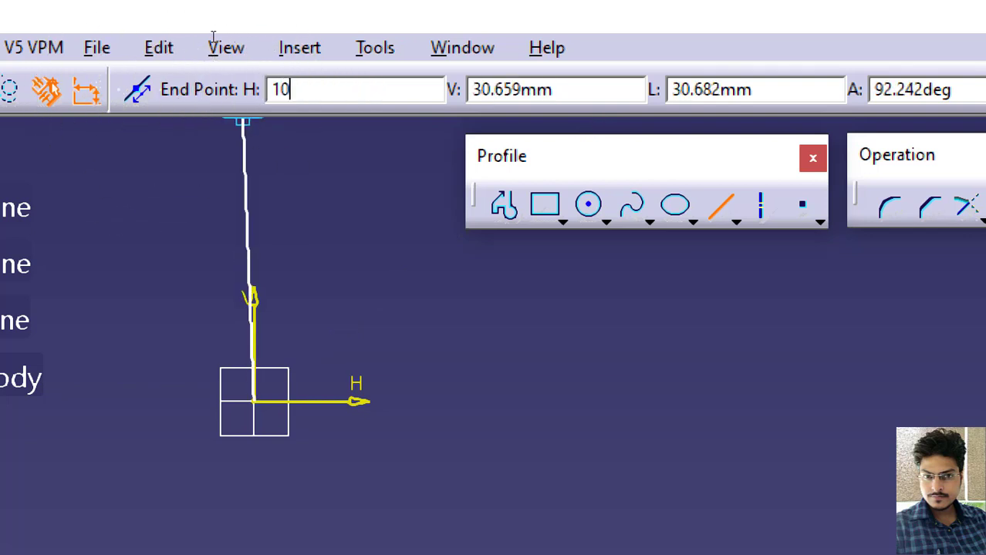
{"action": "key", "text": "Return"}
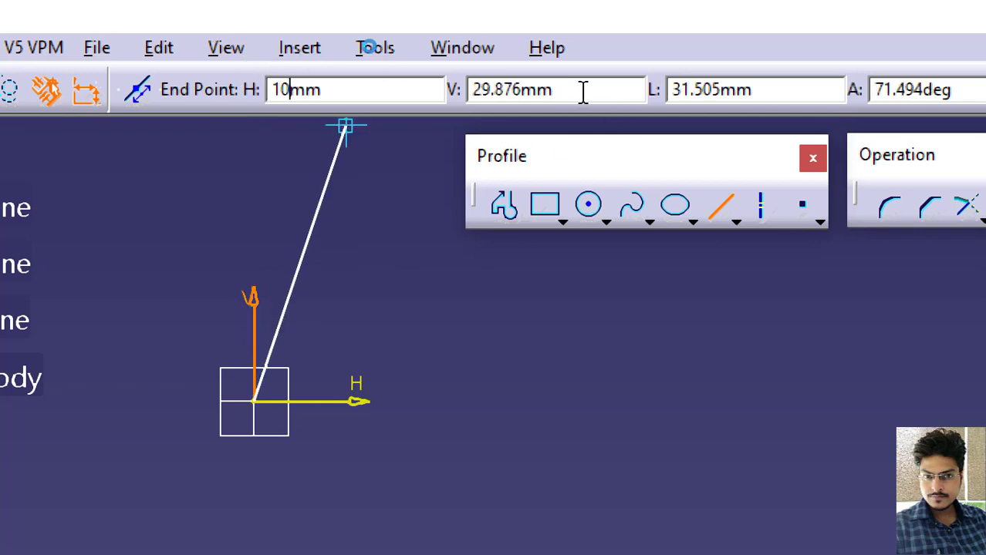
{"action": "left_click_drag", "start_coordinate": [583, 92], "coordinate": [420, 106]}
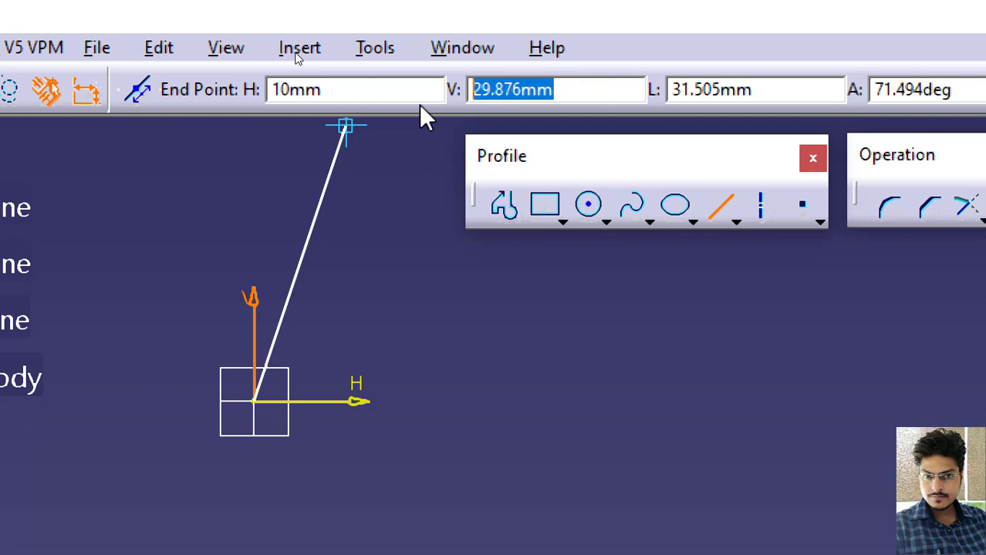
{"action": "type", "text": "0"}
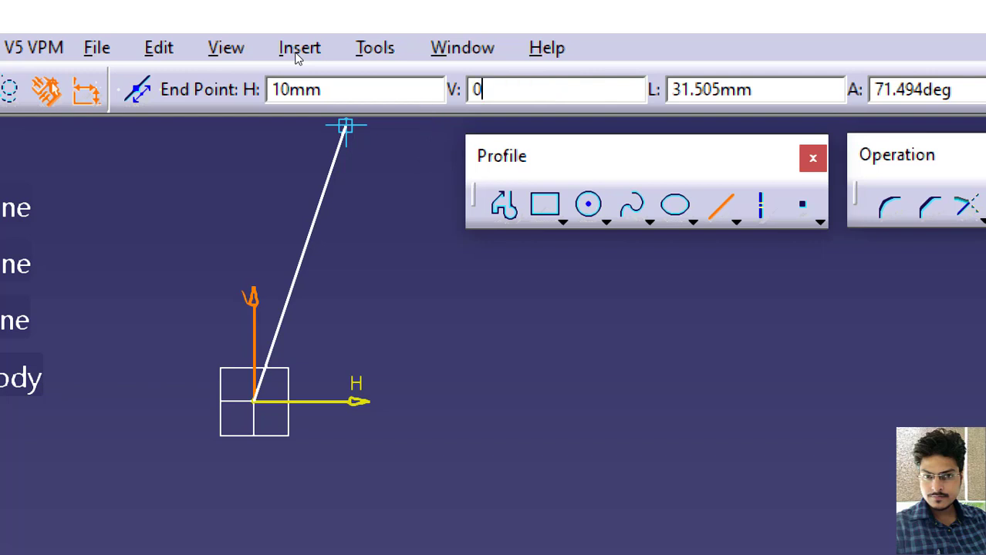
{"action": "key", "text": "Return"}
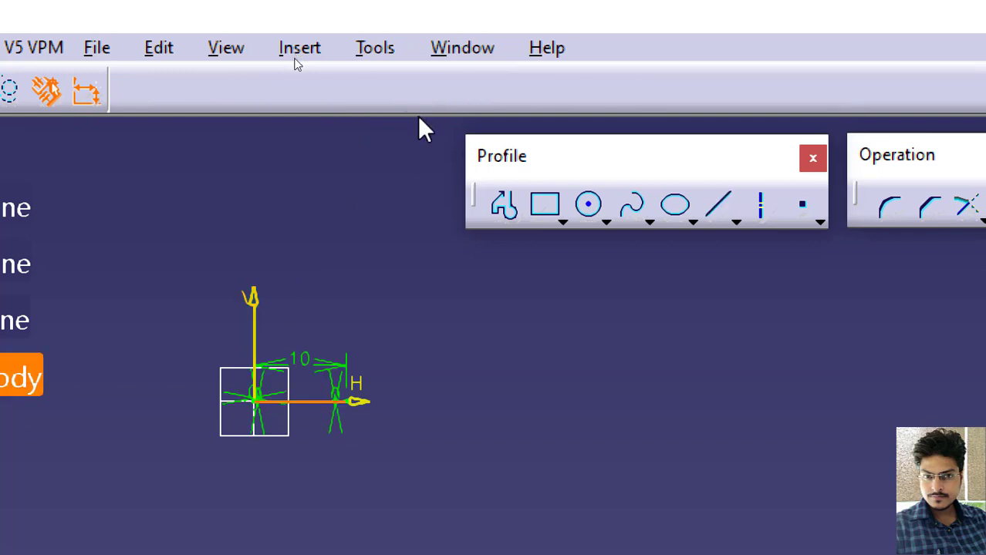
Step: Delete the horizontal line drawn from the origin and its 10 mm offset dimension
{"action": "middle_click_drag", "start_coordinate": [273, 431], "coordinate": [277, 366], "text": "ctrl"}
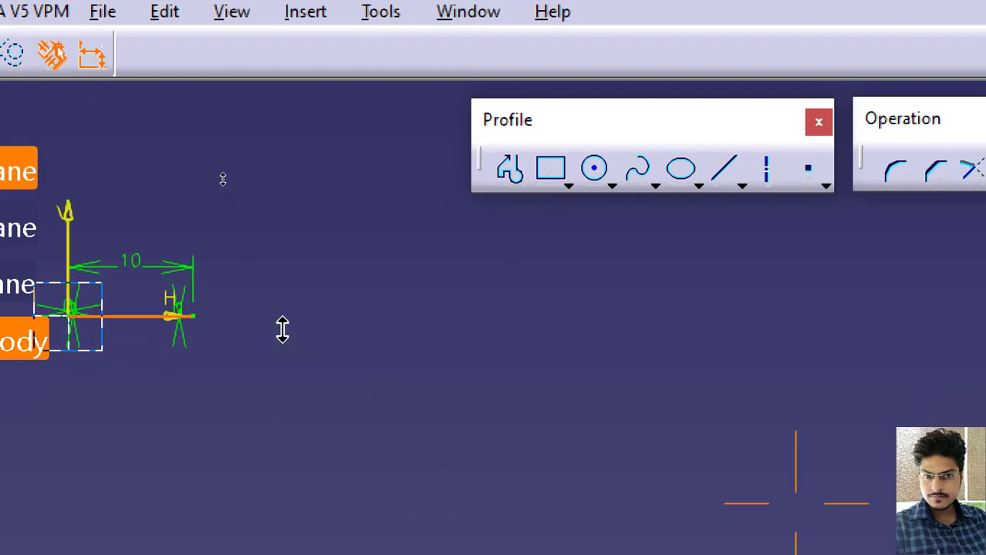
{"action": "middle_click_drag", "start_coordinate": [283, 330], "coordinate": [278, 272], "text": "ctrl"}
{"action": "mouse_move", "coordinate": [208, 298]}
{"action": "middle_mouse_down"}
{"action": "mouse_move", "coordinate": [697, 338]}
{"action": "mouse_move", "coordinate": [769, 357]}
{"action": "middle_mouse_up"}
{"action": "mouse_move", "coordinate": [422, 309]}
{"action": "middle_mouse_down", "text": "ctrl"}
{"action": "mouse_move", "coordinate": [442, 253]}
{"action": "mouse_move", "coordinate": [429, 158]}
{"action": "middle_mouse_up", "text": "ctrl"}
{"action": "middle_click_drag", "start_coordinate": [298, 200], "coordinate": [595, 503]}
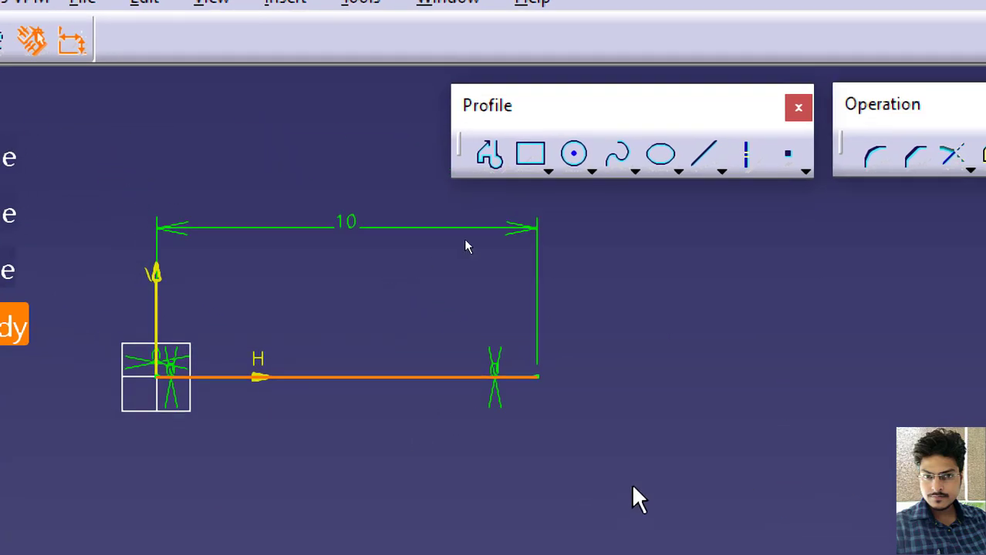
{"action": "left_click", "coordinate": [718, 403]}
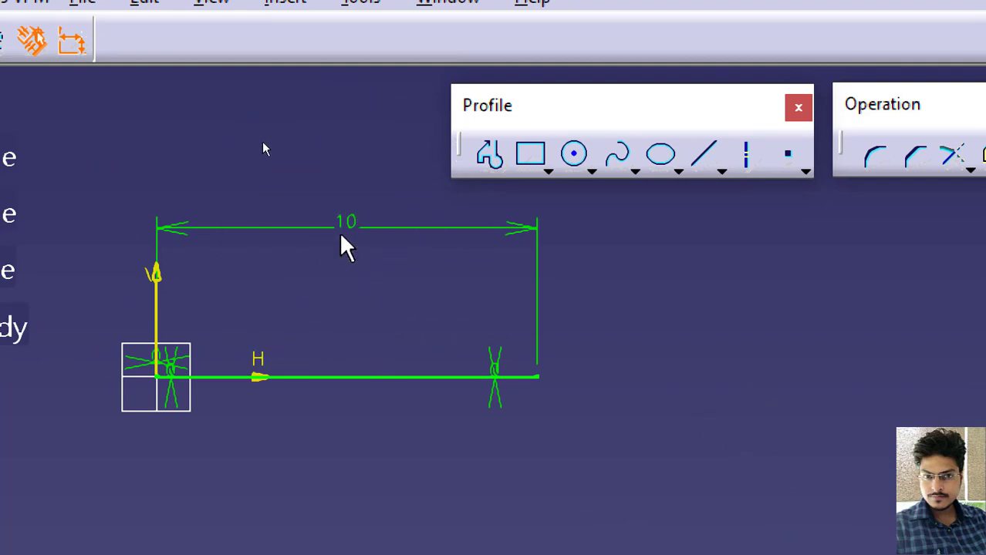
{"action": "left_click", "coordinate": [378, 378]}
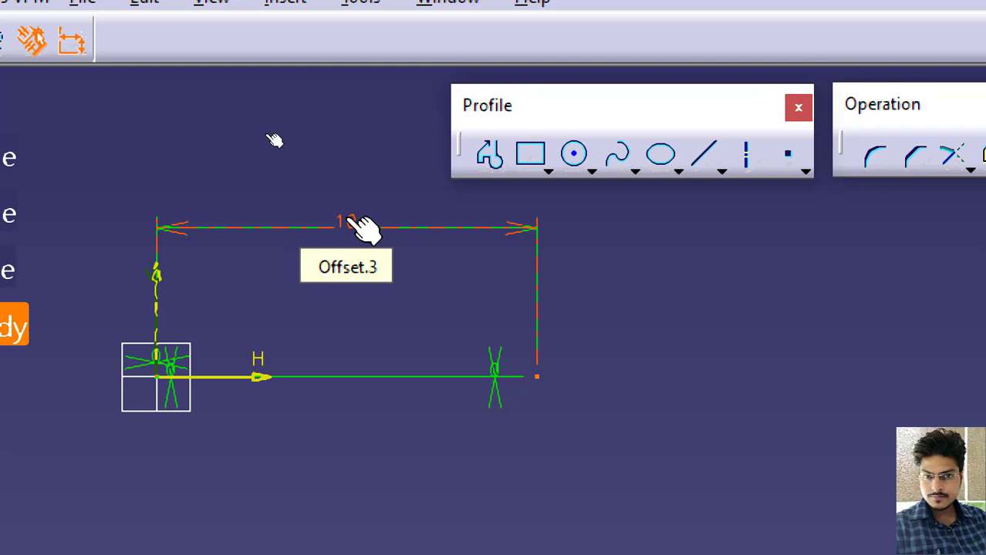
{"action": "key", "text": "Delete"}
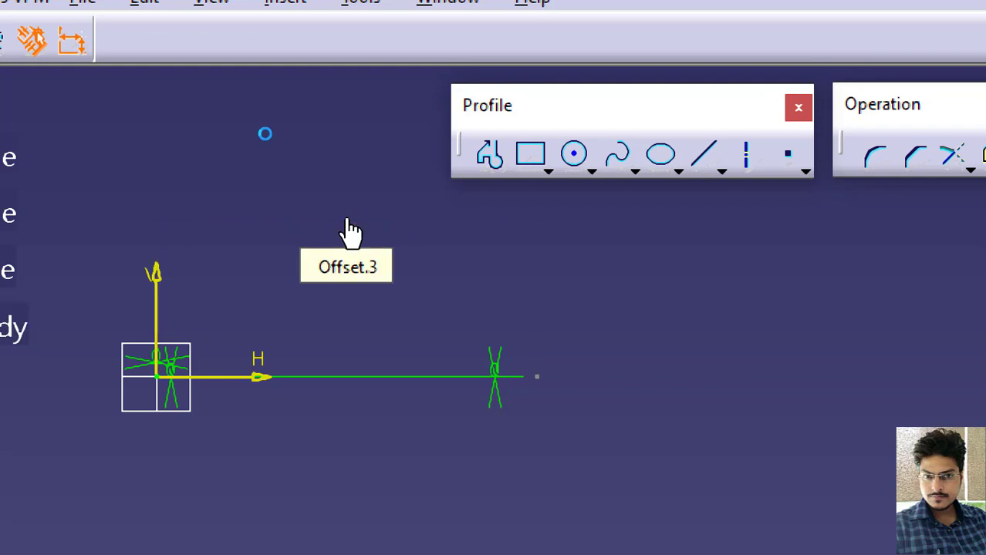
Step: Delete the leftover coincidence constraints on the H axis and at the origin, plus the remaining end point
{"action": "left_click", "coordinate": [499, 377]}
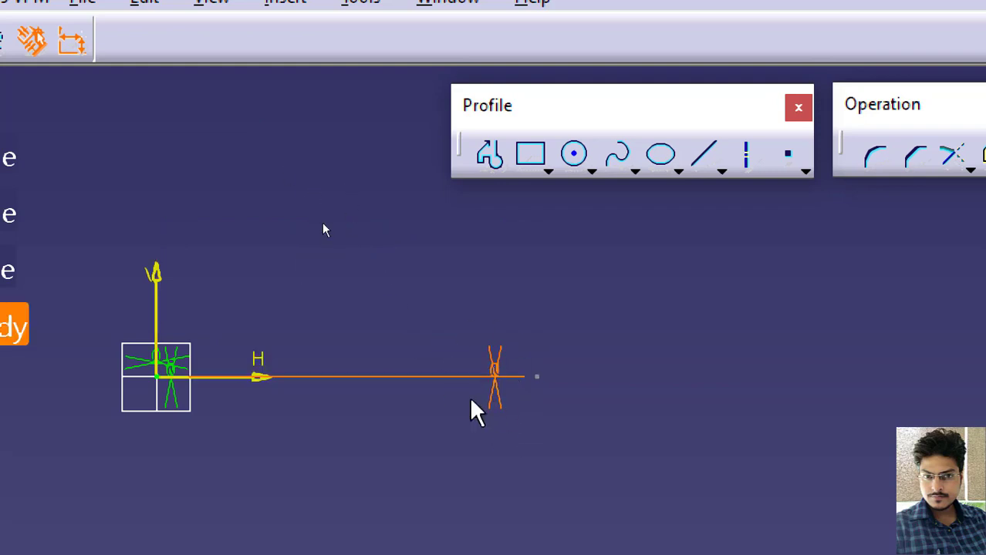
{"action": "key", "text": "Delete"}
{"action": "left_click", "coordinate": [171, 357]}
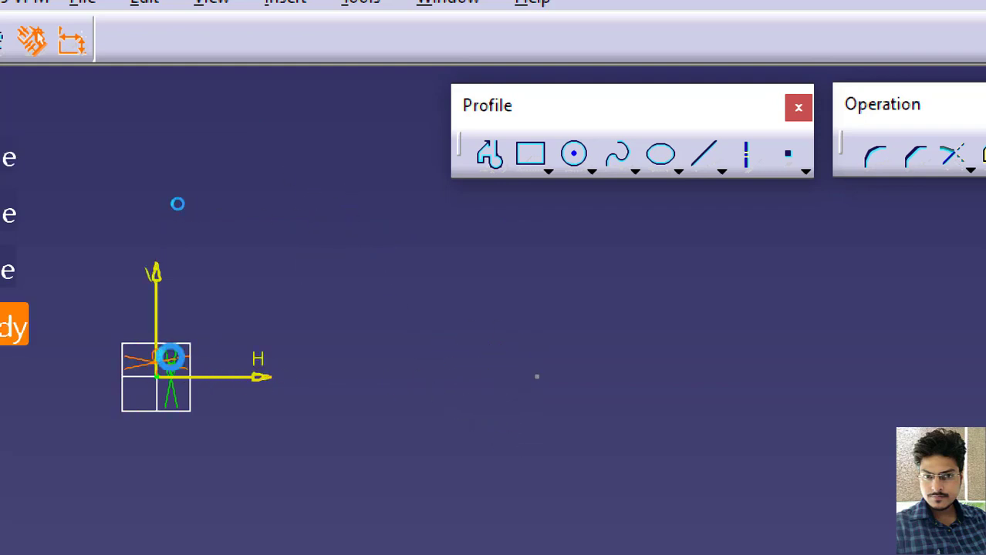
{"action": "key", "text": "Delete"}
{"action": "left_click", "coordinate": [174, 363]}
{"action": "key", "text": "Delete"}
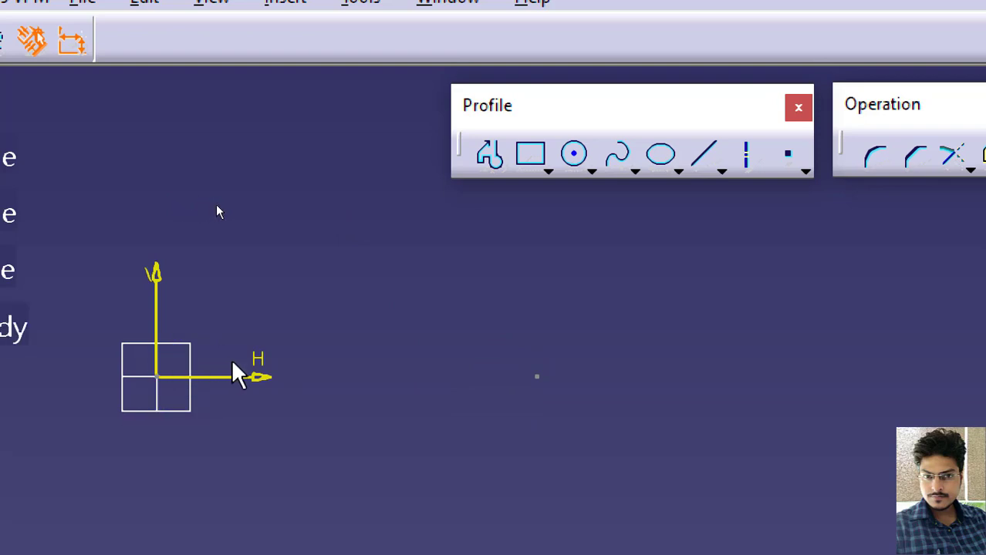
{"action": "middle_click_drag", "start_coordinate": [387, 330], "coordinate": [440, 334]}
{"action": "left_click_drag", "start_coordinate": [658, 345], "coordinate": [509, 459]}
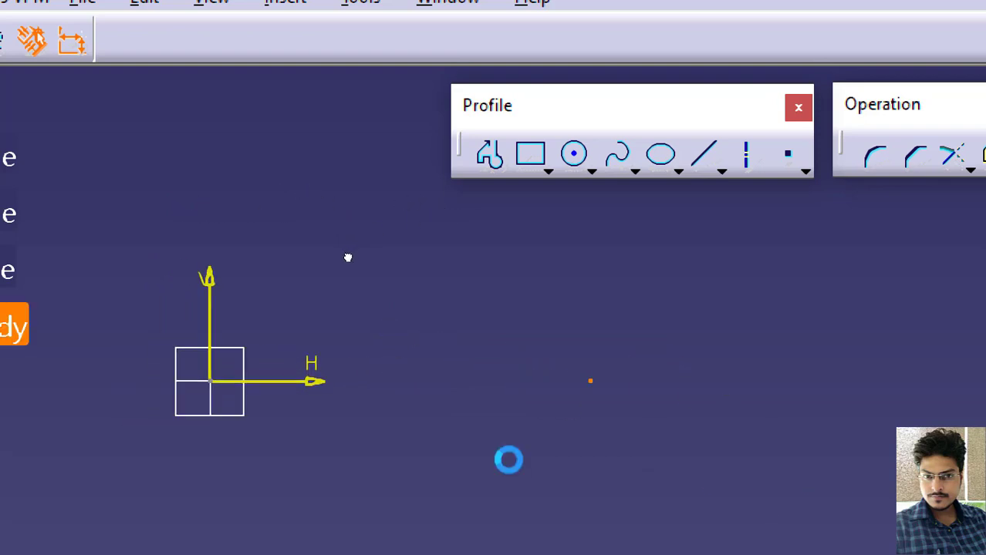
{"action": "key", "text": "Delete"}
{"action": "middle_click_drag", "start_coordinate": [427, 391], "coordinate": [609, 392]}
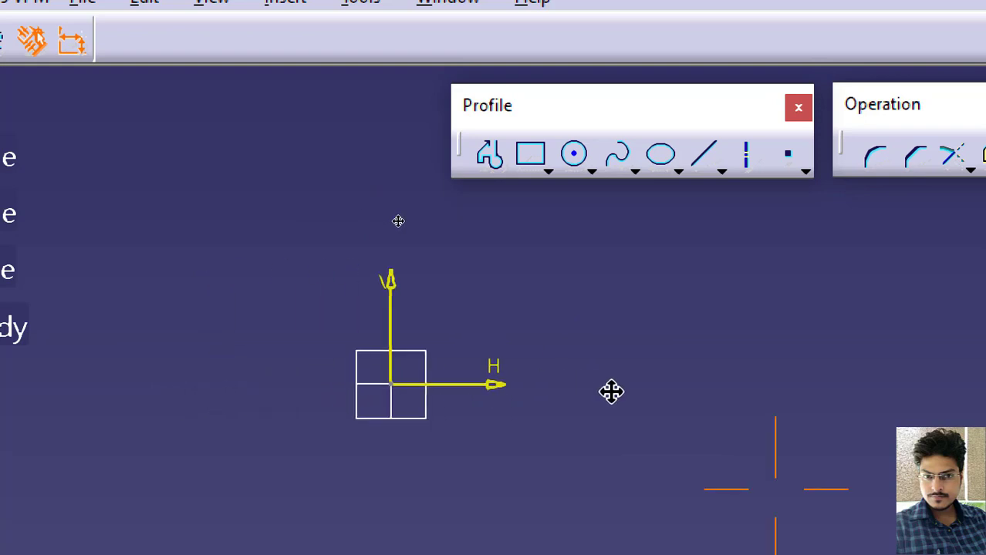
Step: Start a new line with its start point at H 0 mm and V 0 mm
{"action": "left_click", "coordinate": [704, 154]}
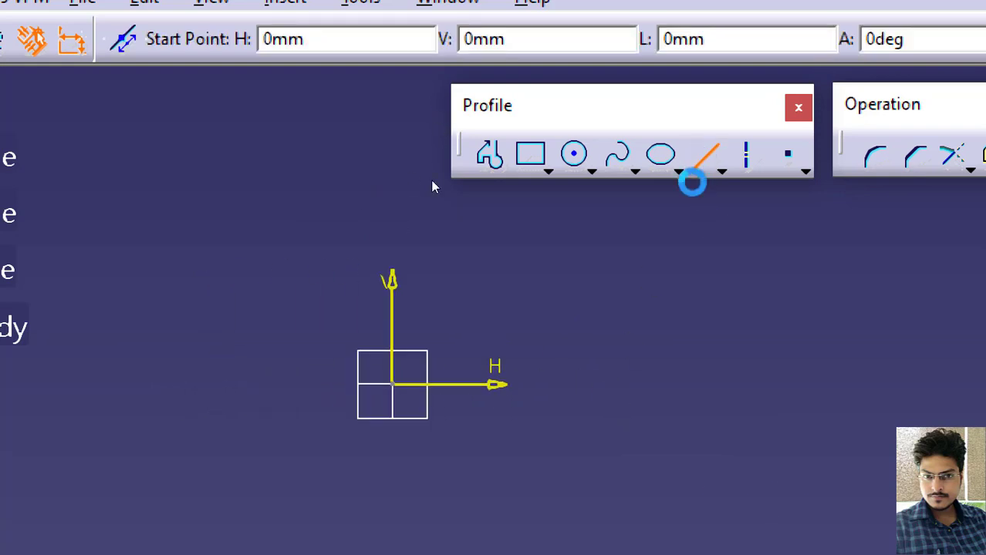
{"action": "left_click_drag", "start_coordinate": [348, 39], "coordinate": [197, 40]}
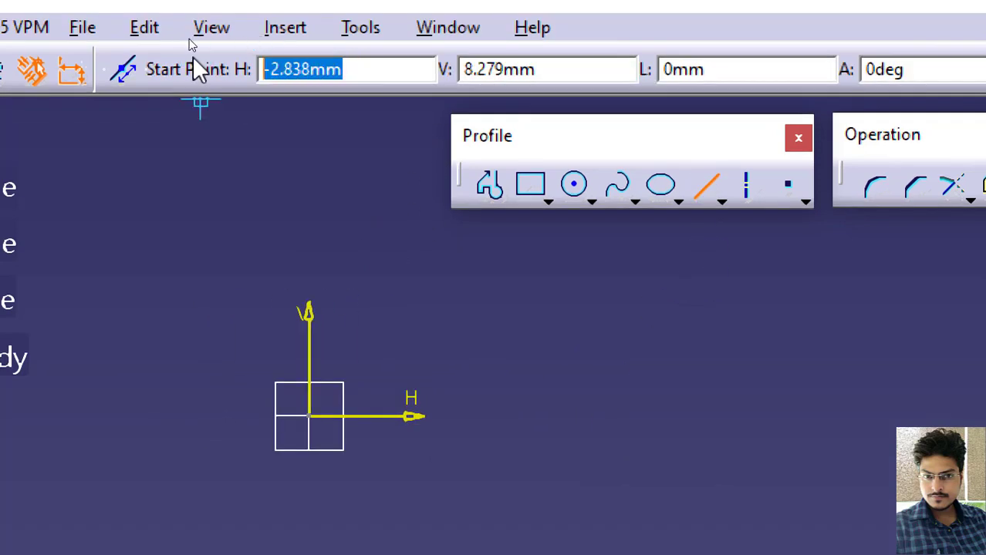
{"action": "type", "text": "0"}
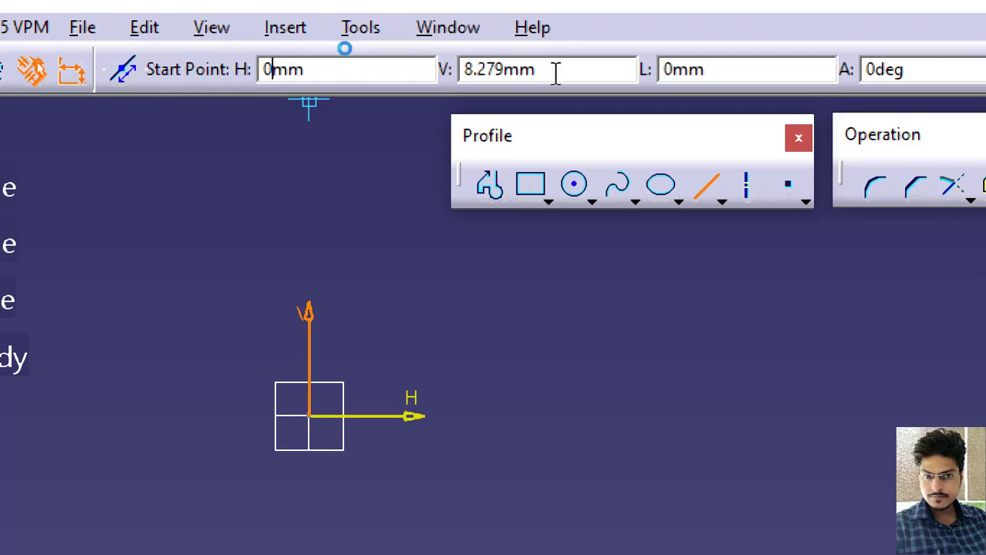
{"action": "key", "text": "Tab"}
{"action": "type", "text": "0"}
{"action": "key", "text": "Return"}
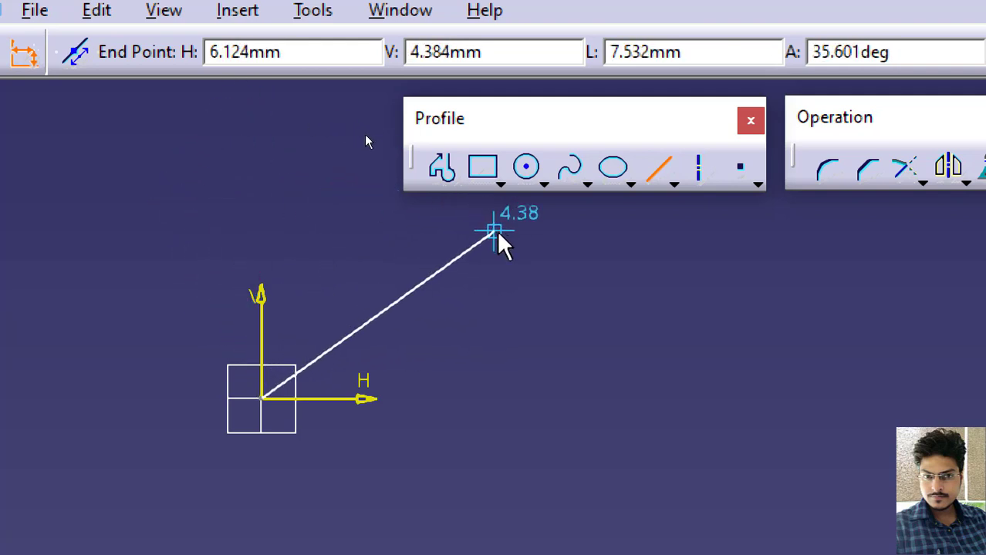
Step: Set the line's length to 10 mm and place its end point horizontally on the H axis in the positive direction
{"action": "left_click", "coordinate": [700, 52]}
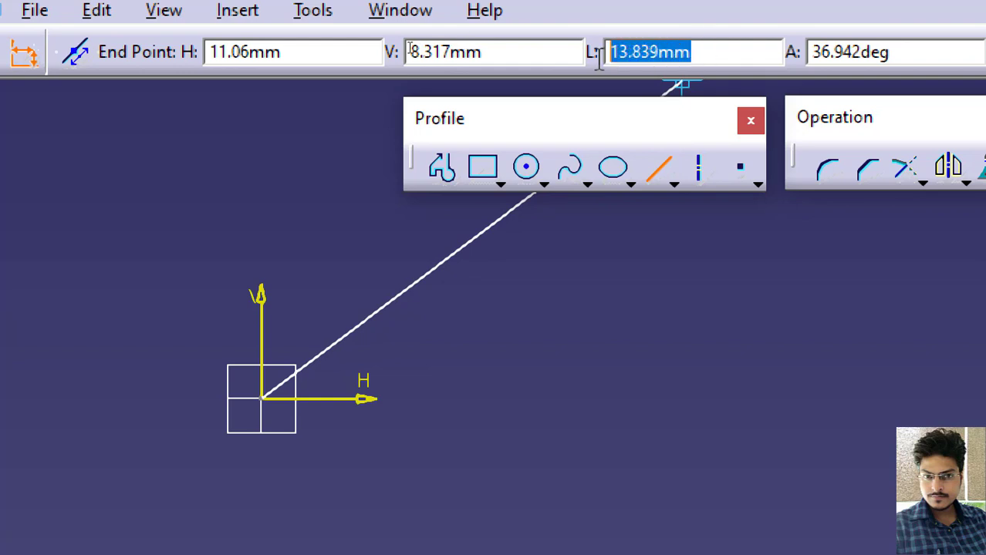
{"action": "type", "text": "10"}
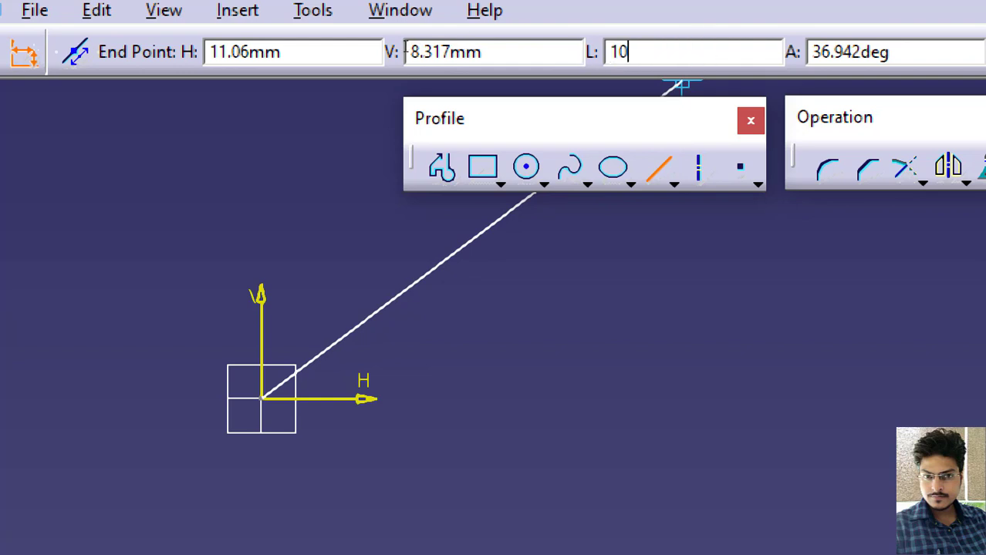
{"action": "key", "text": "Return"}
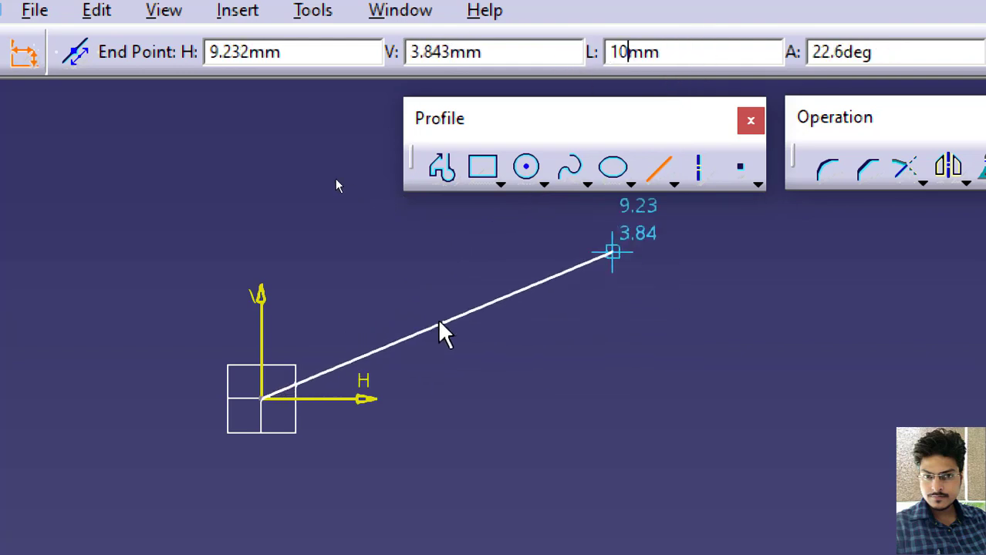
{"action": "mouse_move", "coordinate": [471, 396]}
{"action": "middle_mouse_down"}
{"action": "mouse_move", "coordinate": [469, 438]}
{"action": "mouse_move", "coordinate": [475, 385]}
{"action": "mouse_move", "coordinate": [502, 480]}
{"action": "middle_mouse_up"}
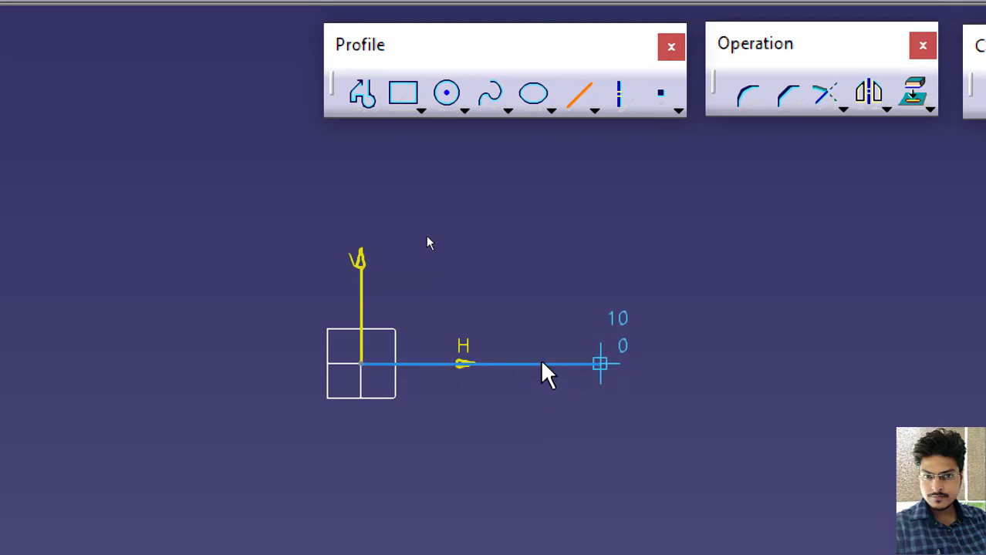
{"action": "middle_click_drag", "start_coordinate": [543, 361], "coordinate": [530, 323]}
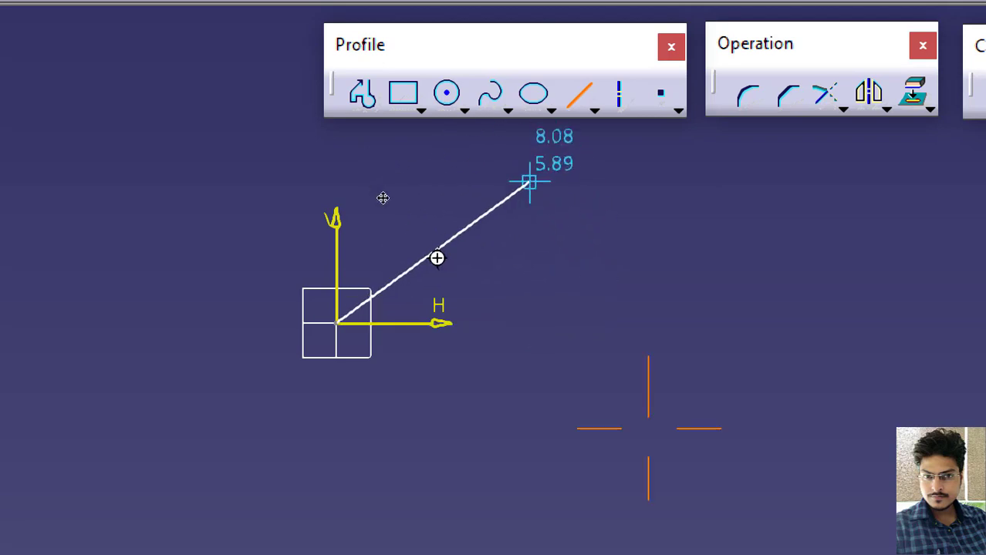
{"action": "middle_click_drag", "start_coordinate": [437, 257], "coordinate": [468, 336]}
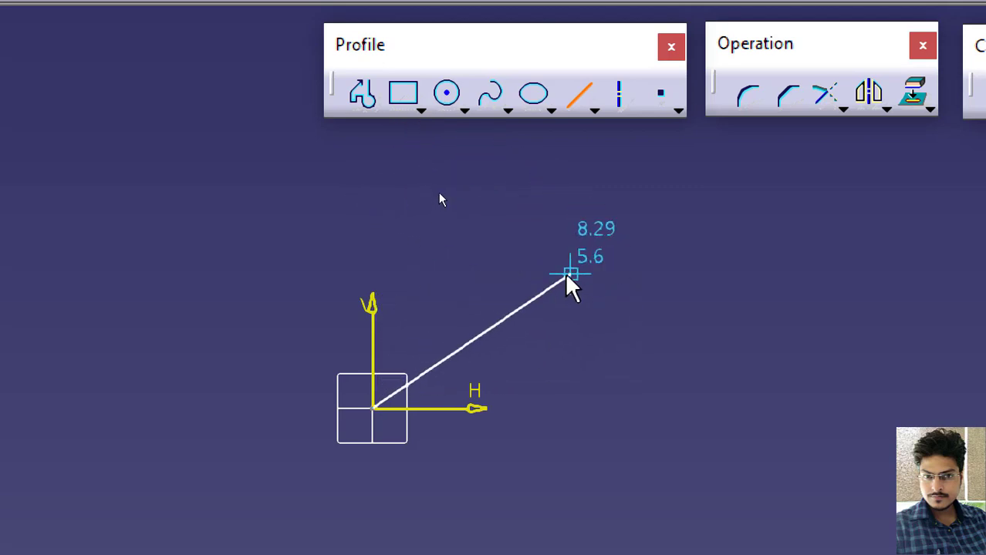
{"action": "left_click", "coordinate": [653, 407]}
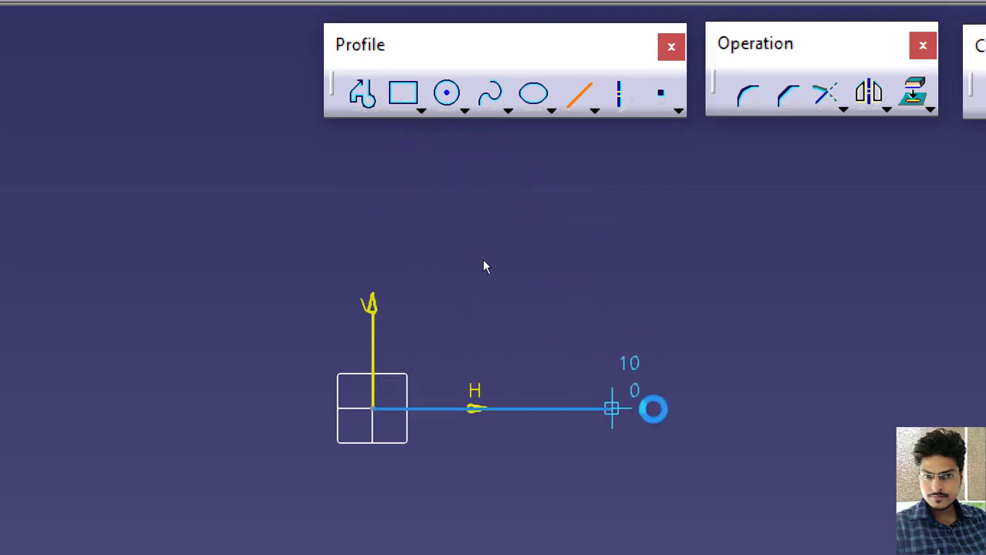
Step: Delete the 10 mm horizontal line together with its dimension and constraints
{"action": "middle_click_drag", "start_coordinate": [565, 444], "coordinate": [480, 379]}
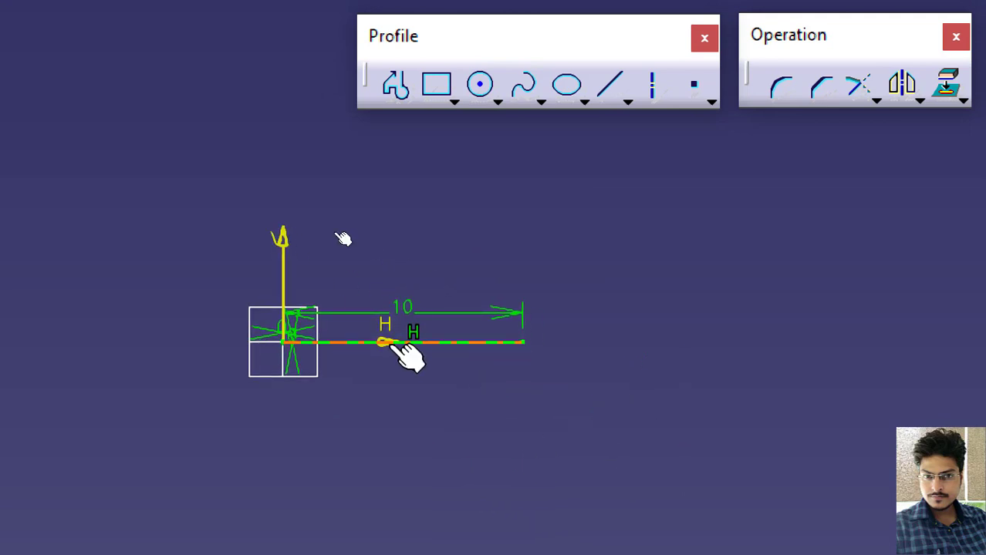
{"action": "mouse_move", "coordinate": [407, 357]}
{"action": "middle_mouse_down"}
{"action": "mouse_move", "coordinate": [363, 311]}
{"action": "mouse_move", "coordinate": [741, 364]}
{"action": "mouse_move", "coordinate": [693, 384]}
{"action": "middle_mouse_up"}
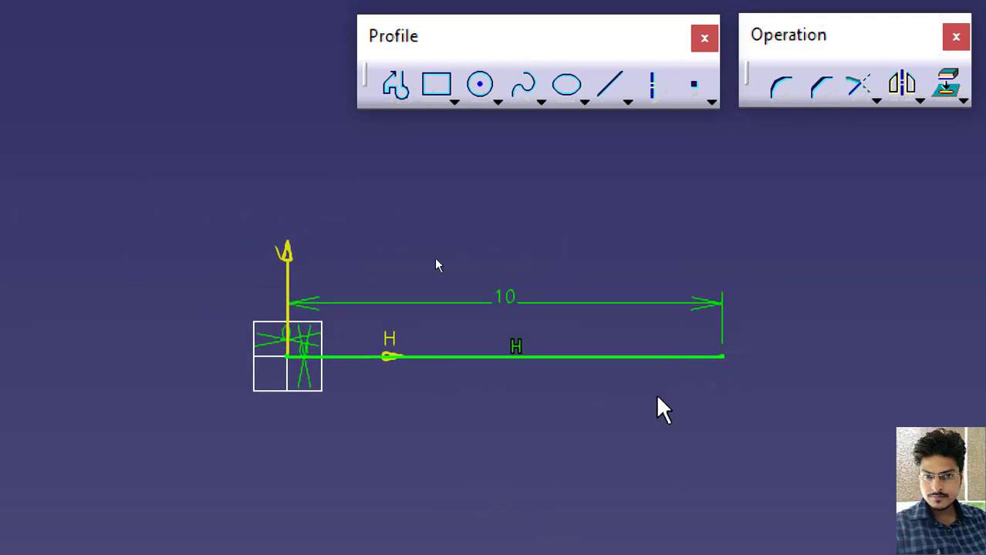
{"action": "key", "text": "ctrl"}
{"action": "key", "text": "ctrl"}
{"action": "key", "text": "ctrl"}
{"action": "key", "text": "ctrl"}
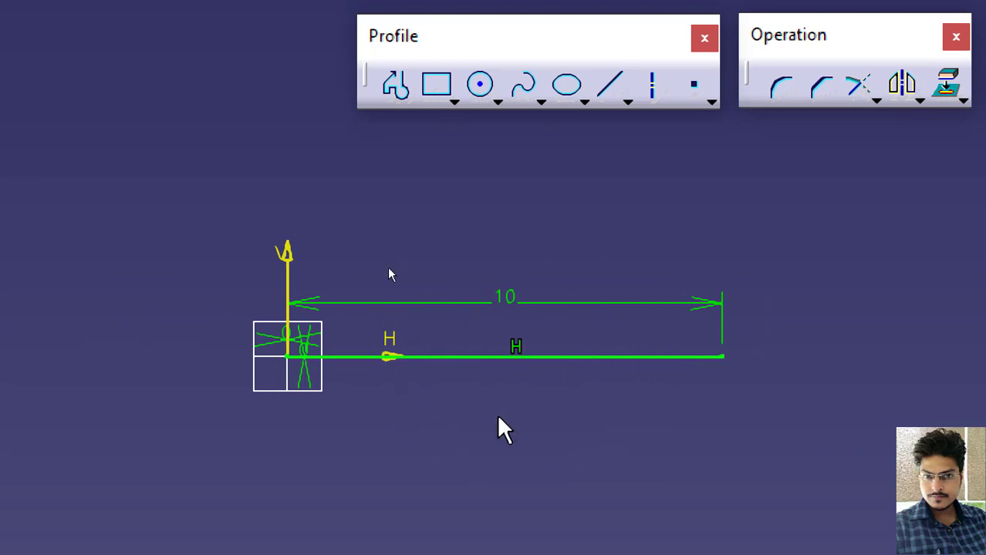
{"action": "left_click", "coordinate": [556, 357]}
{"action": "key", "text": "Delete"}
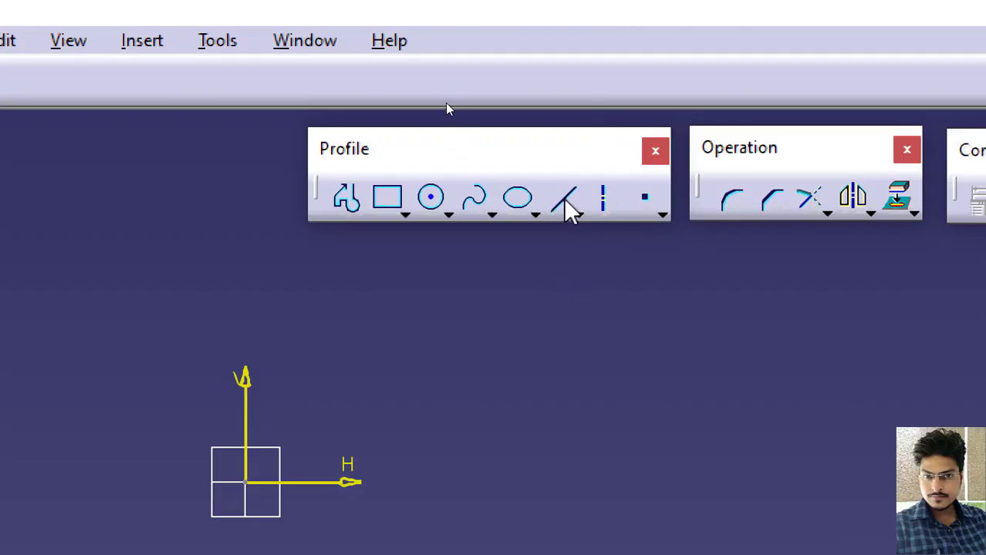
Step: Start another line from the sketch origin, entering start point H 0 mm and V 0 mm
{"action": "left_click", "coordinate": [562, 198]}
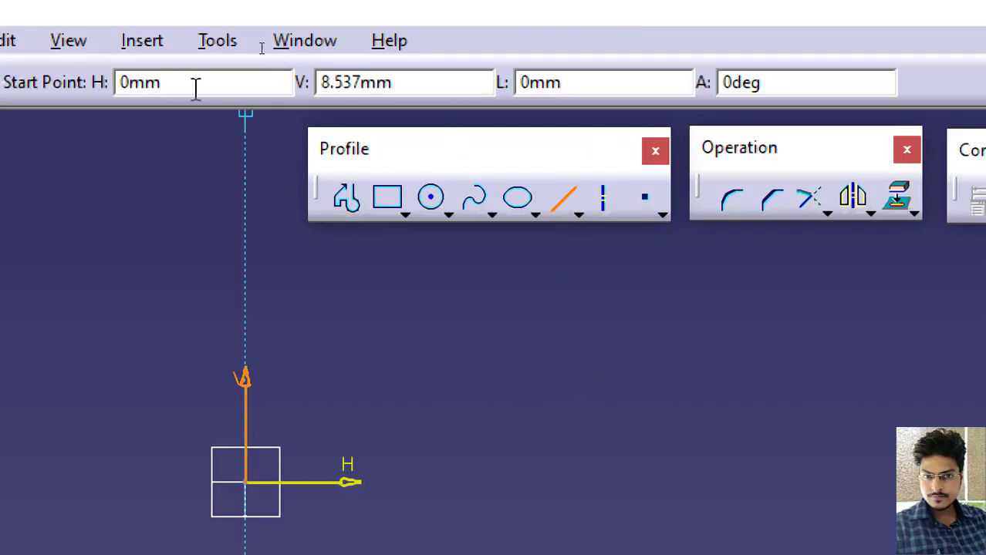
{"action": "left_click_drag", "start_coordinate": [193, 83], "coordinate": [87, 89]}
{"action": "type", "text": "0"}
{"action": "key", "text": "Return"}
{"action": "left_click_drag", "start_coordinate": [432, 86], "coordinate": [260, 68]}
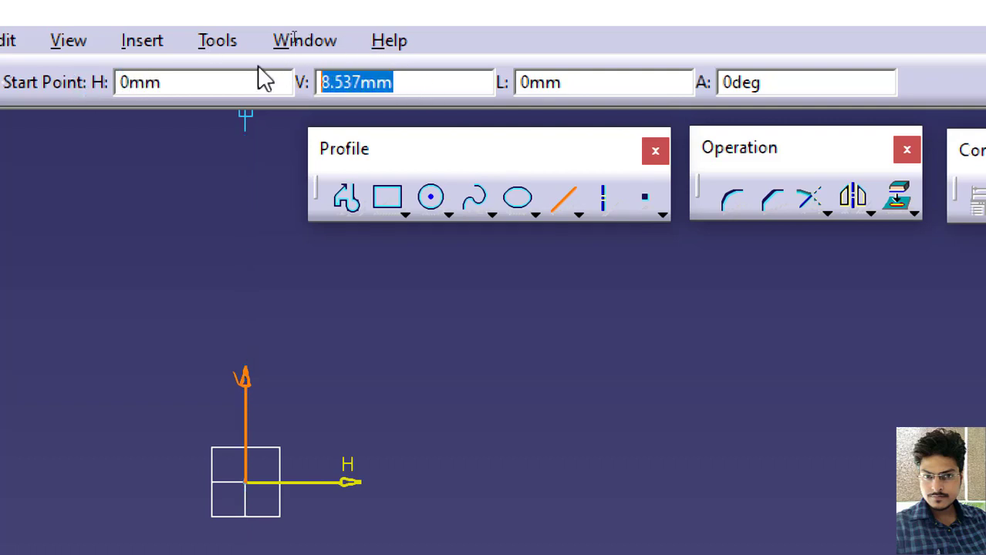
{"action": "type", "text": "0"}
{"action": "key", "text": "Return"}
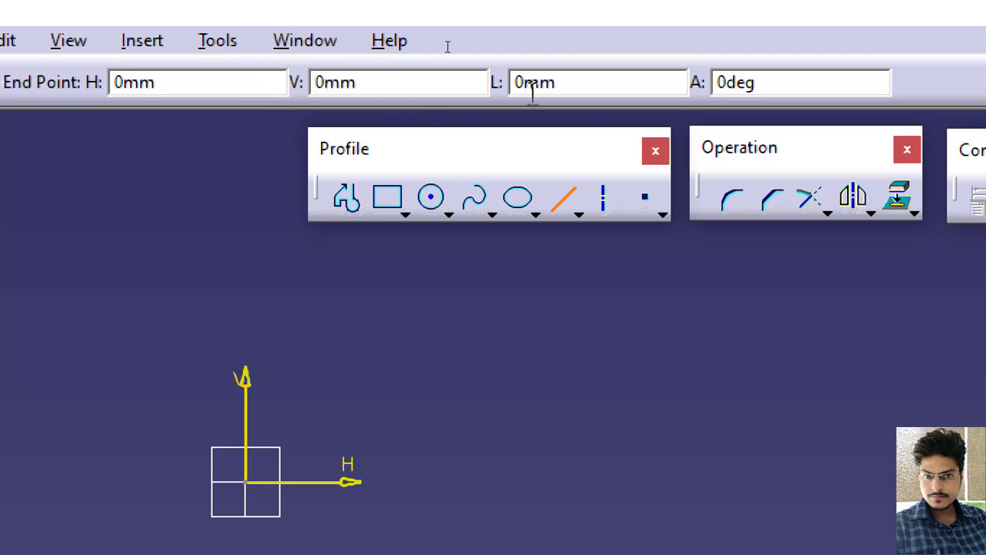
Step: Complete the line from the origin with a length of 10 mm and an angle of 30 degrees
{"action": "left_click_drag", "start_coordinate": [603, 82], "coordinate": [442, 68]}
{"action": "type", "text": "10"}
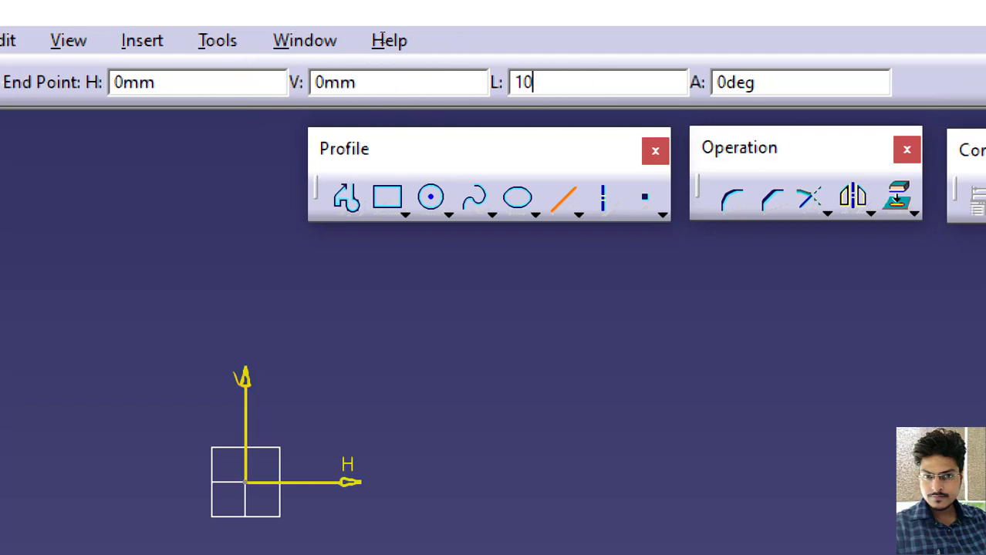
{"action": "key", "text": "Return"}
{"action": "double_click", "coordinate": [760, 82]}
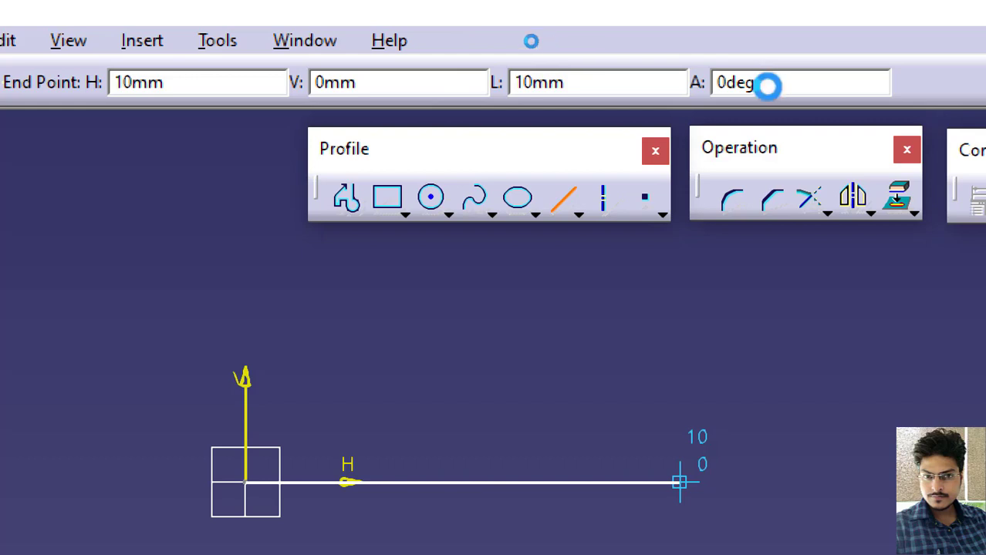
{"action": "type", "text": "30"}
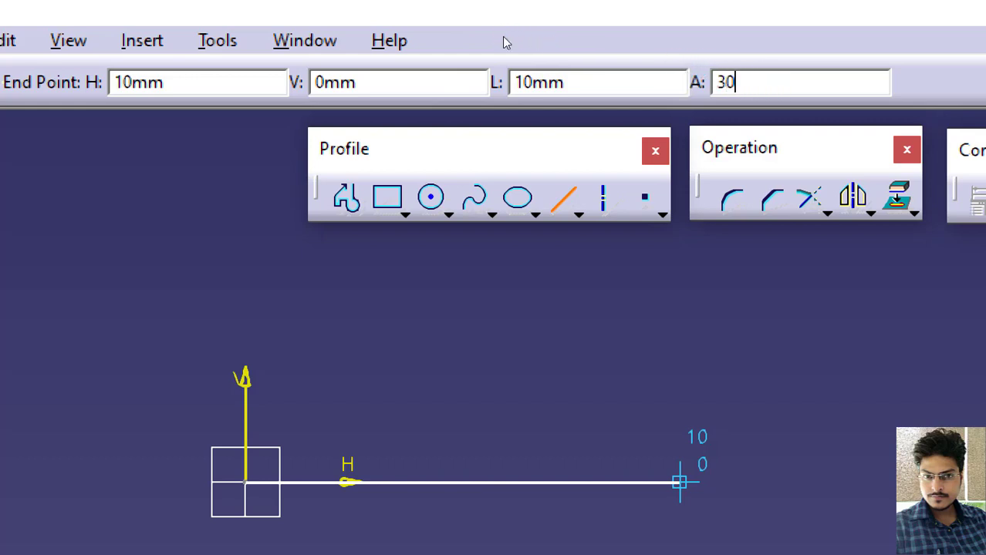
{"action": "key", "text": "Return"}
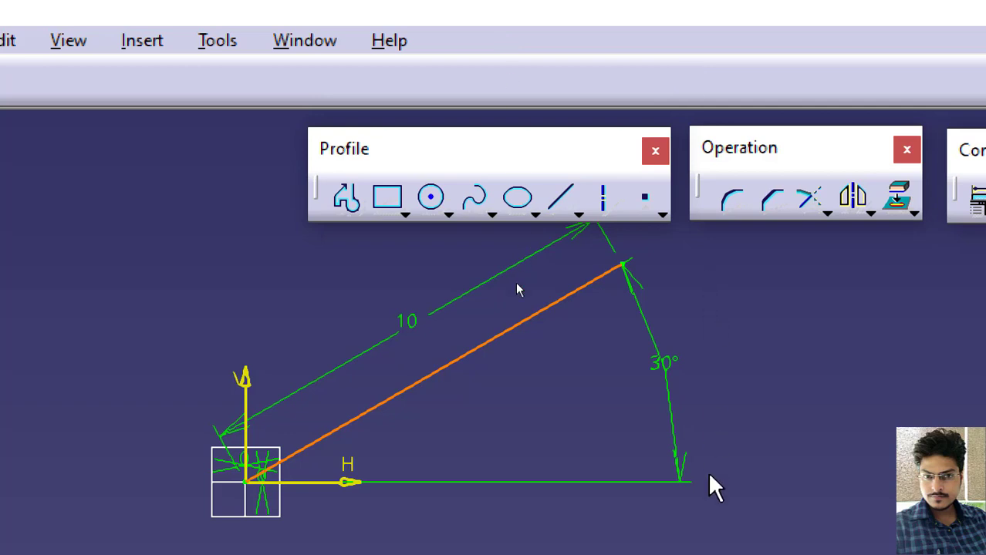
{"action": "middle_click_drag", "start_coordinate": [684, 402], "coordinate": [628, 443]}
{"action": "middle_click_drag", "start_coordinate": [633, 376], "coordinate": [634, 378]}
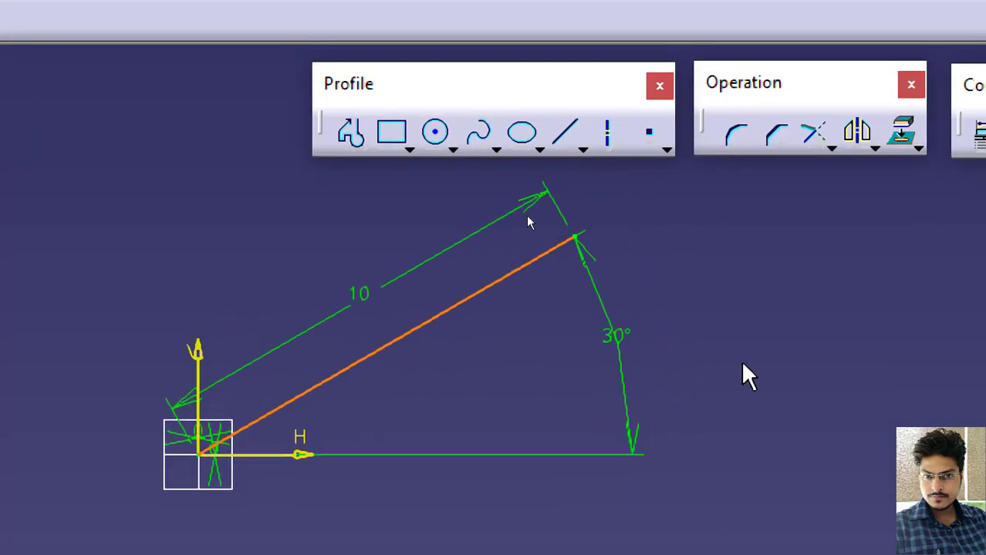
{"action": "left_click", "coordinate": [199, 456]}
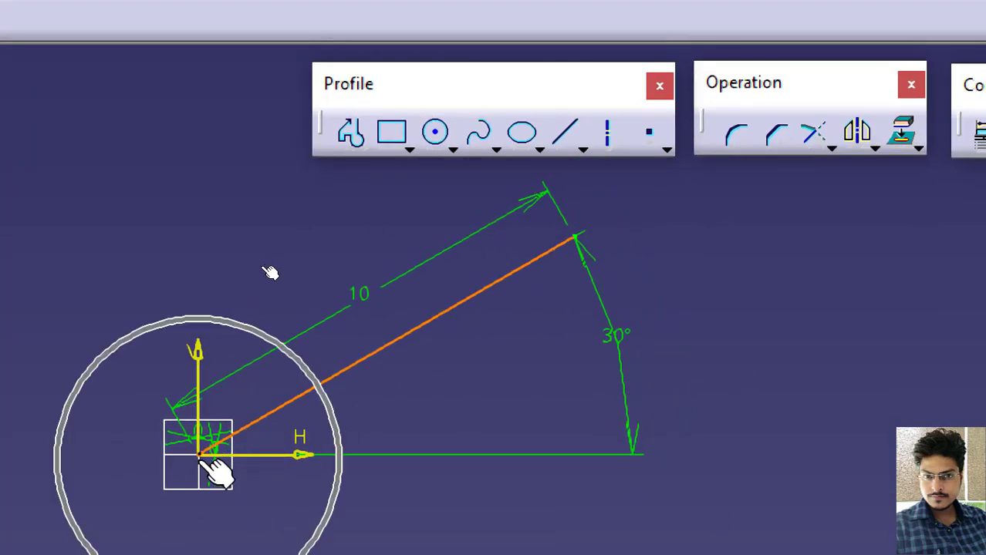
{"action": "left_click", "coordinate": [424, 332]}
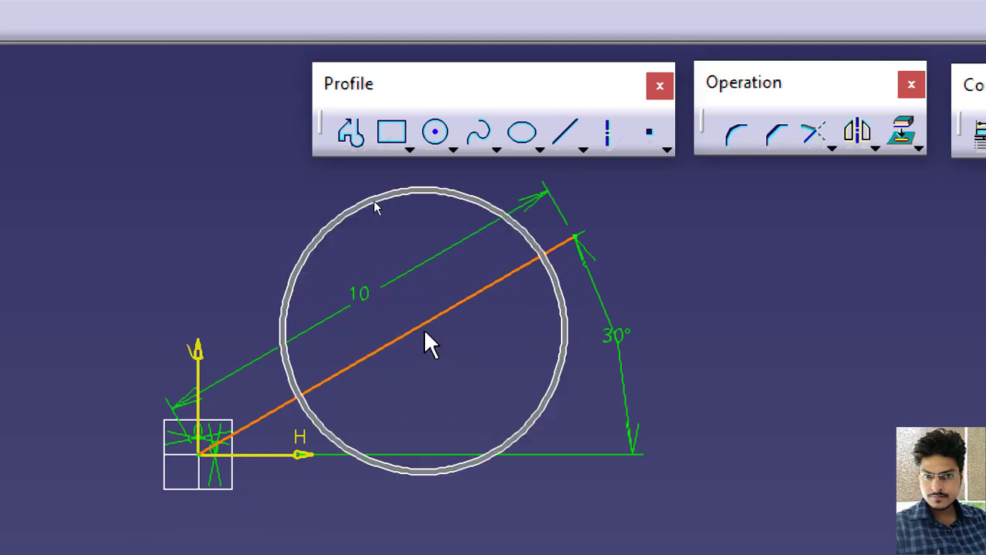
{"action": "left_click", "coordinate": [627, 347]}
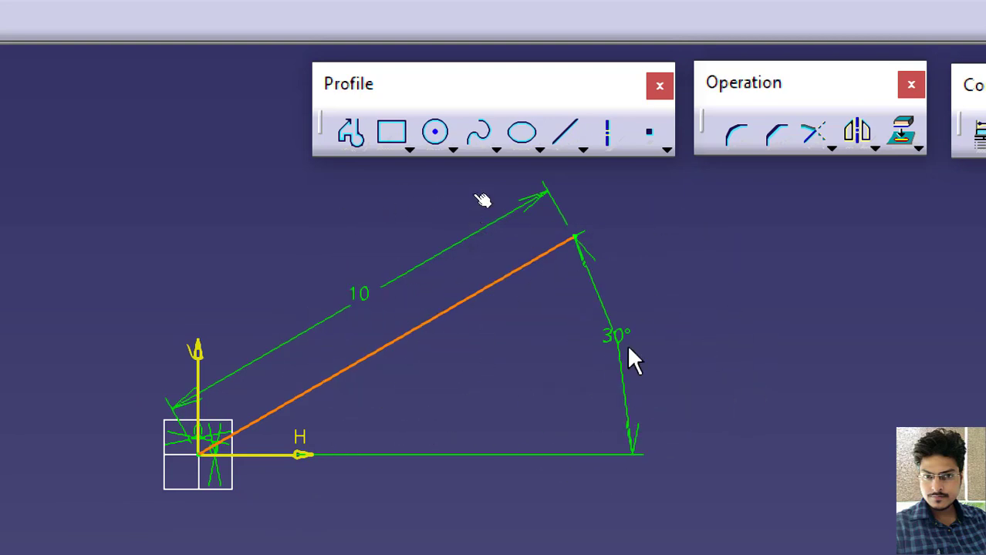
{"action": "left_click", "coordinate": [576, 238]}
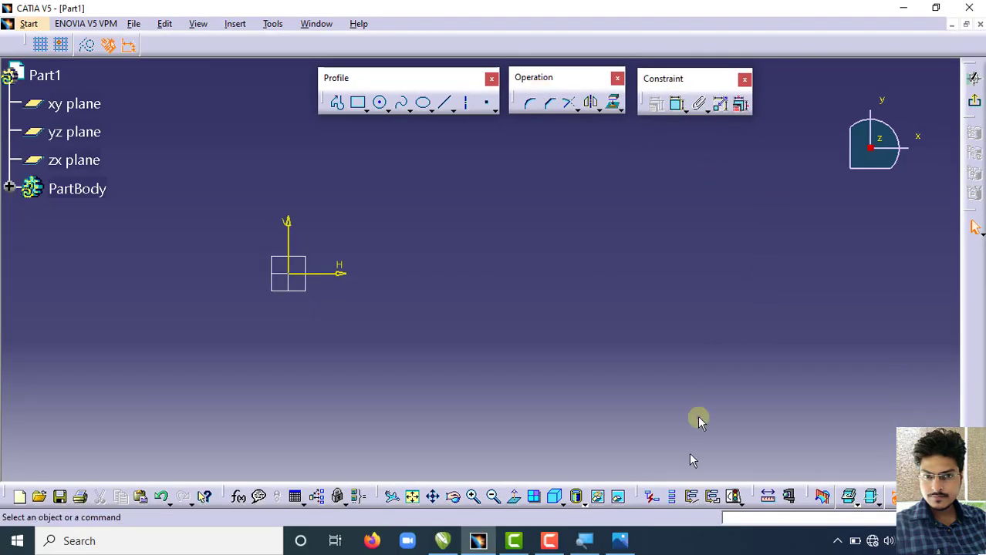
Step: Switch to the exercise image Ex 1.jpg in Photos, examine the dimensions of the letter E profile, and return to the sketch
{"action": "left_click", "coordinate": [620, 540]}
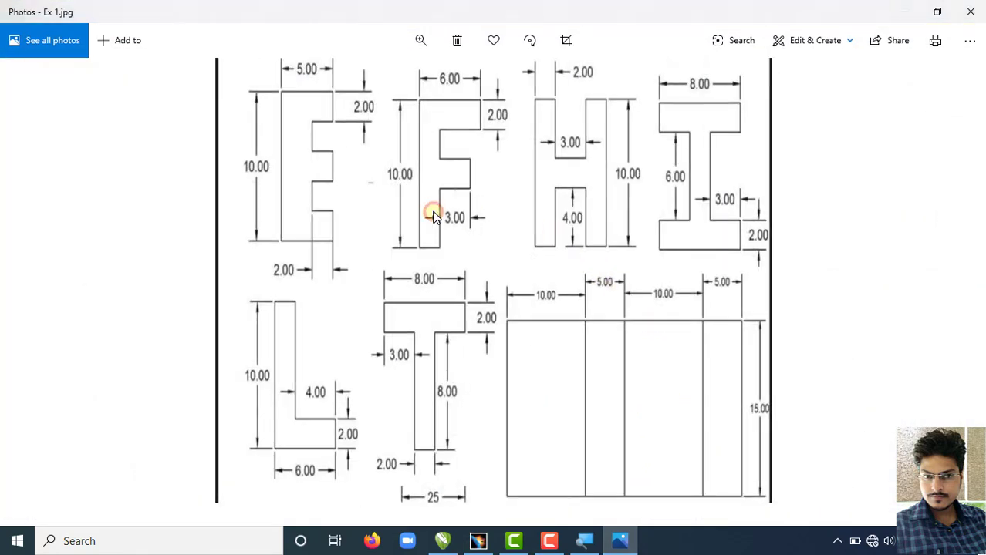
{"action": "scroll", "coordinate": [230, 165], "scroll_direction": "up", "scroll_amount": 5}
{"action": "left_click_drag", "start_coordinate": [216, 231], "coordinate": [213, 274]}
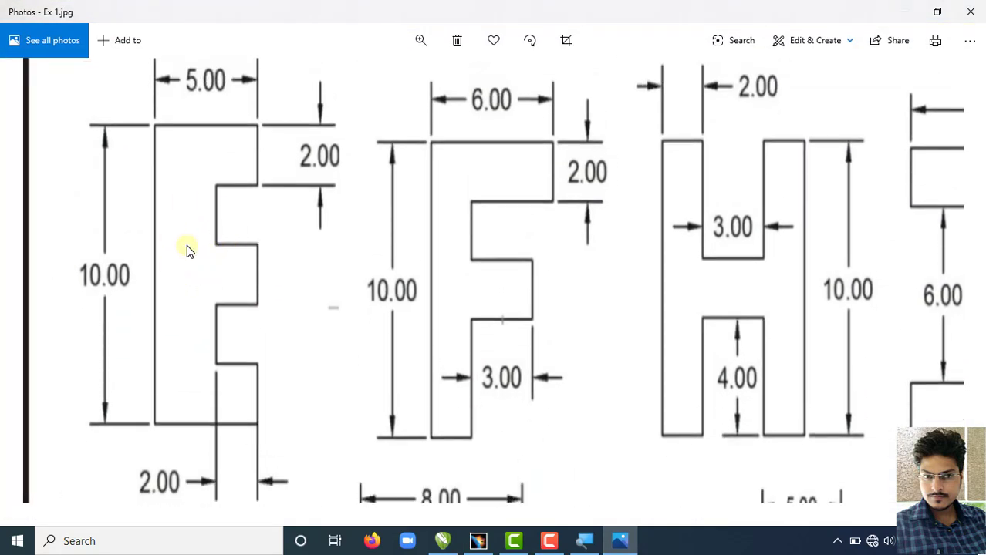
{"action": "key", "text": "ctrl"}
{"action": "key", "text": "ctrl"}
{"action": "key", "text": "ctrl"}
{"action": "key", "text": "ctrl"}
{"action": "key", "text": "ctrl"}
{"action": "key", "text": "ctrl"}
{"action": "left_click", "coordinate": [901, 13]}
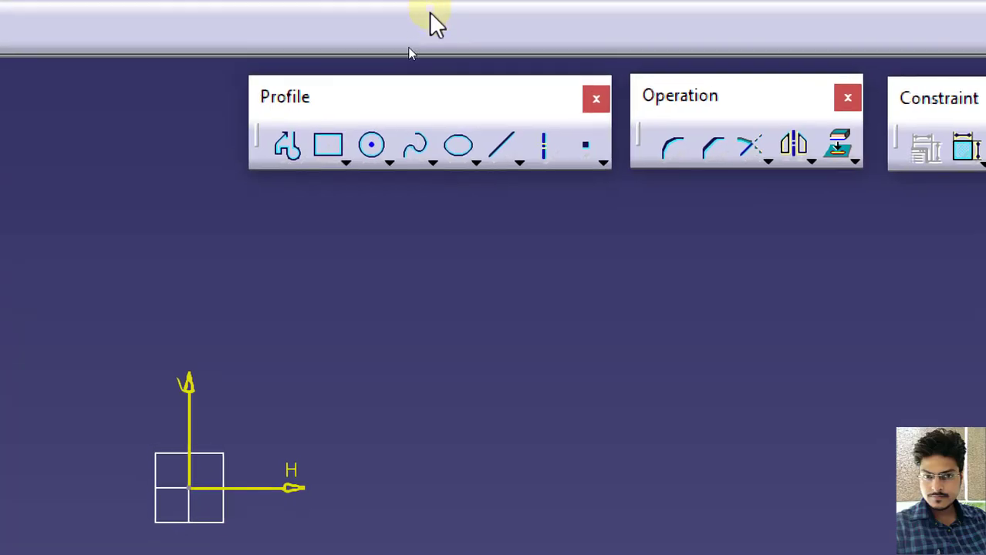
Step: Draw a 5 mm horizontal line away from the origin, ending at about H 11.96 mm, V 2.9 mm
{"action": "left_click", "coordinate": [502, 145]}
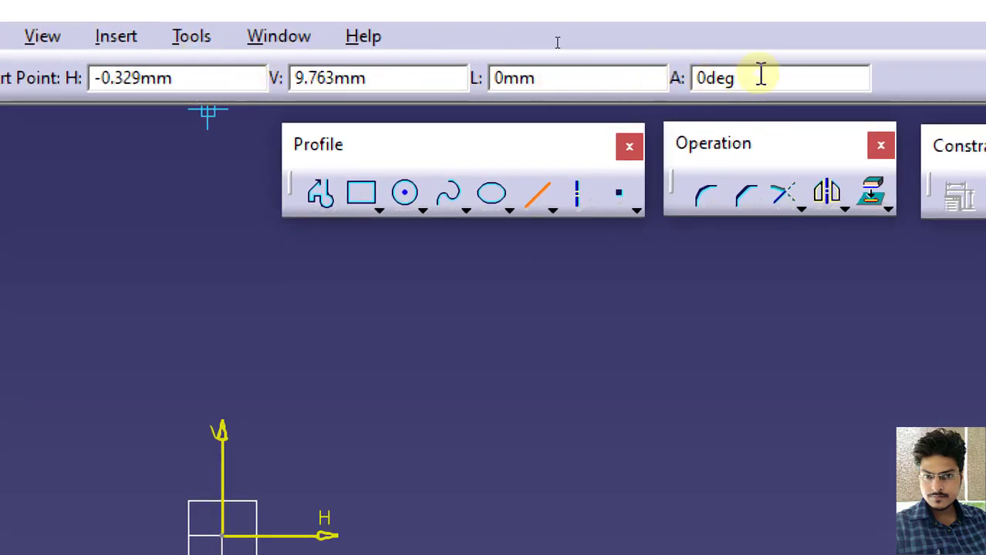
{"action": "left_click", "coordinate": [395, 79]}
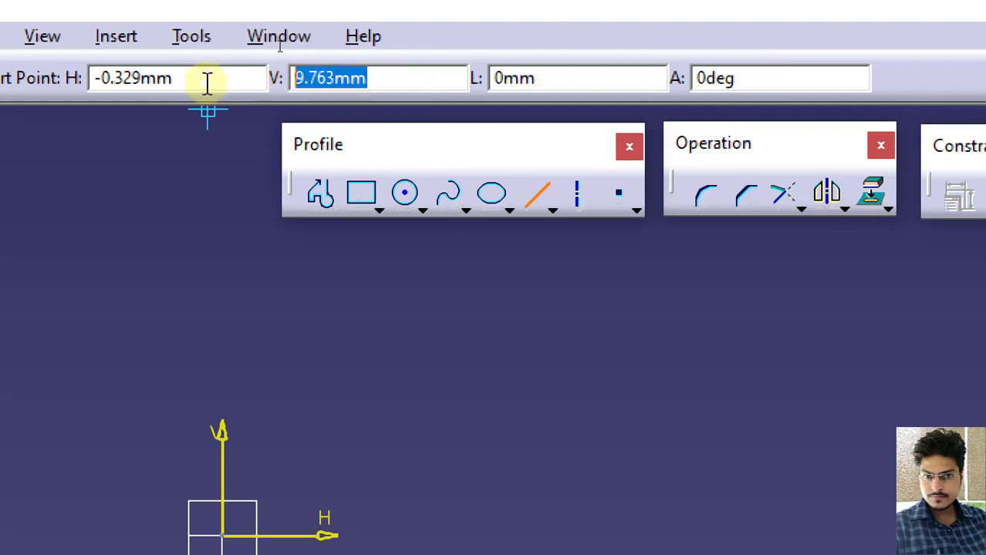
{"action": "left_click", "coordinate": [202, 78]}
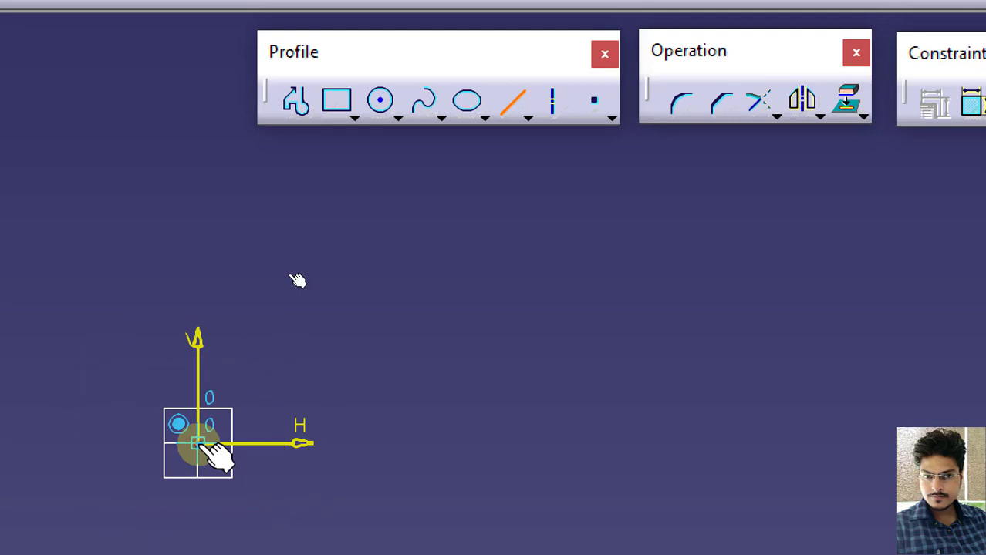
{"action": "middle_click_drag", "start_coordinate": [360, 359], "coordinate": [311, 371]}
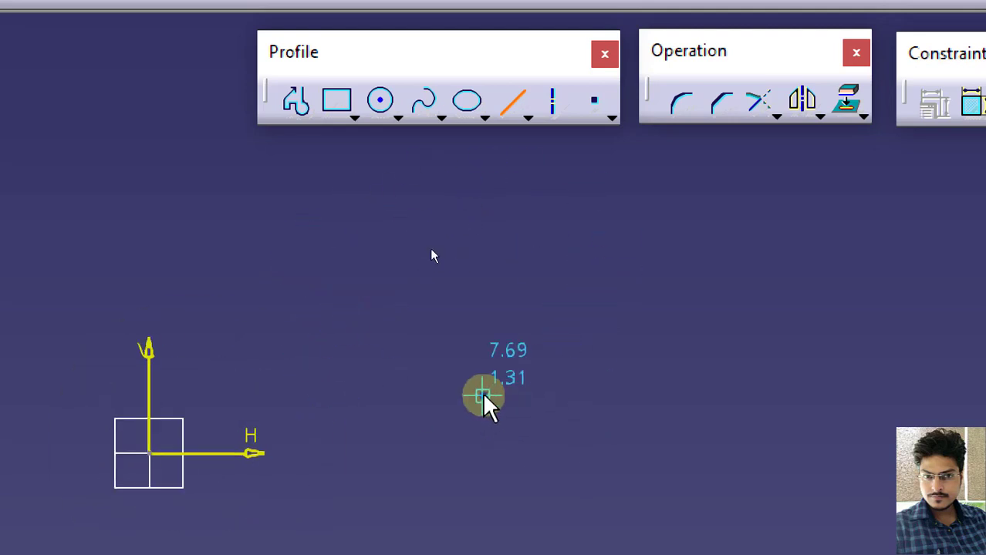
{"action": "left_click", "coordinate": [418, 381]}
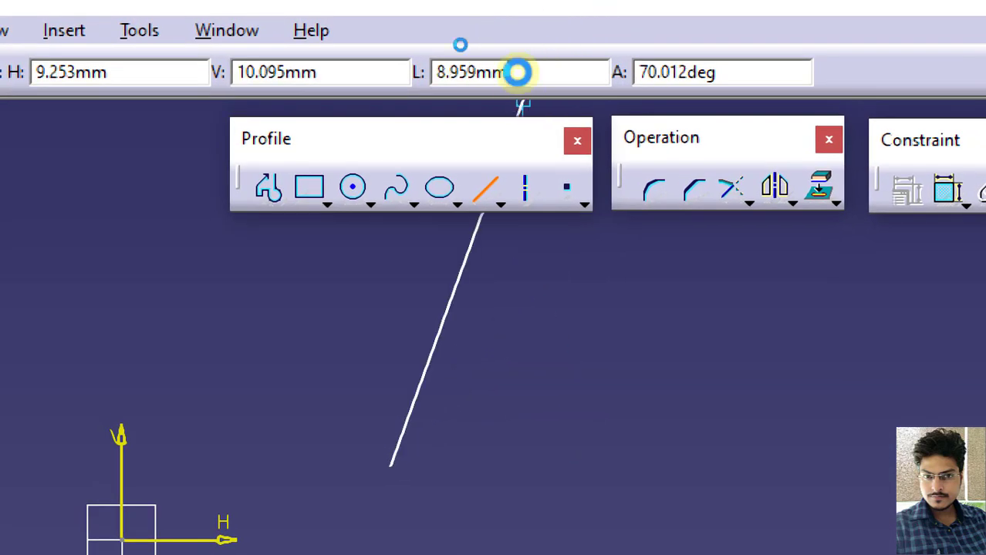
{"action": "left_click", "coordinate": [517, 71]}
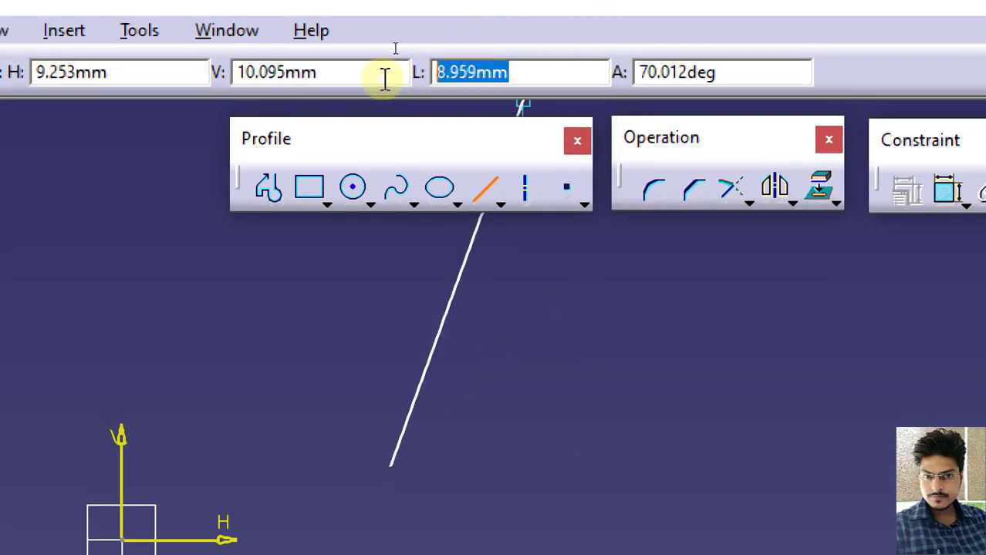
{"action": "type", "text": "5"}
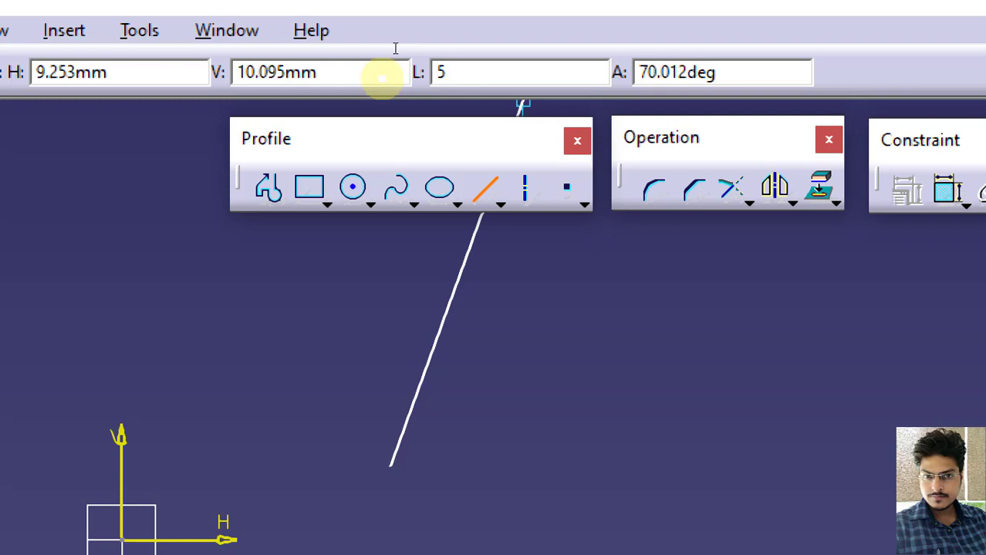
{"action": "key", "text": "Return"}
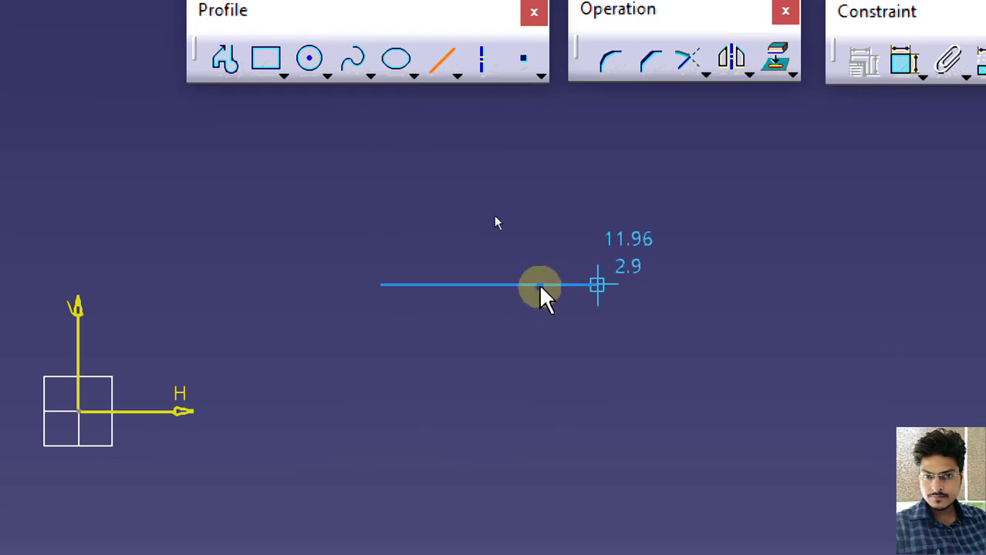
{"action": "left_click", "coordinate": [540, 287]}
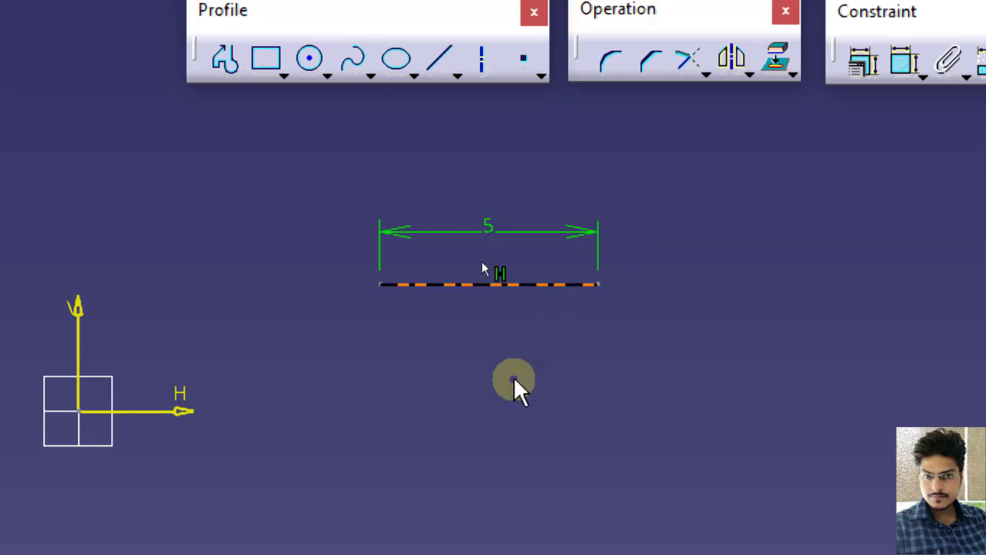
Step: Draw a 2 mm vertical line upward from the right end of the 5 mm horizontal line
{"action": "mouse_move", "coordinate": [509, 364]}
{"action": "middle_mouse_down"}
{"action": "mouse_move", "coordinate": [499, 360]}
{"action": "mouse_move", "coordinate": [425, 398]}
{"action": "mouse_move", "coordinate": [398, 444]}
{"action": "middle_mouse_up"}
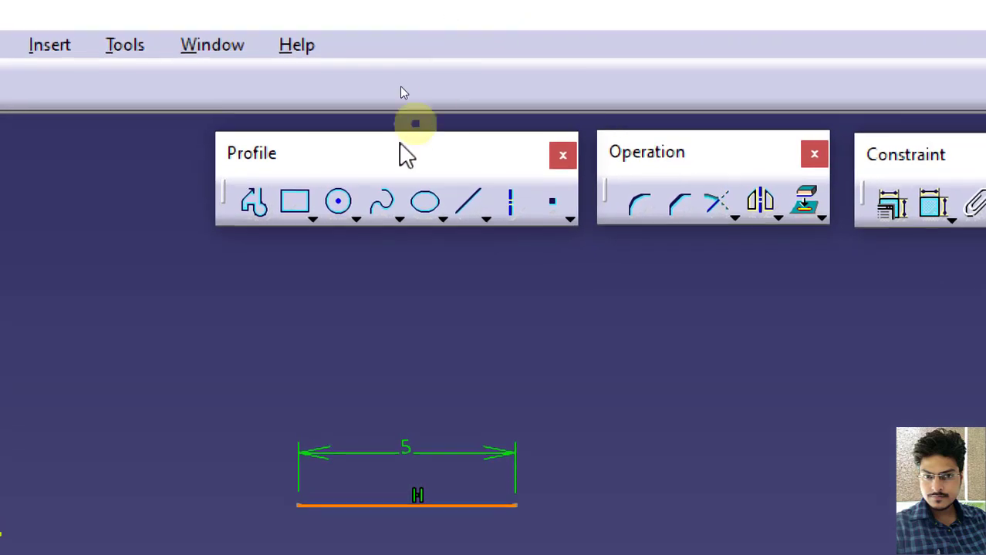
{"action": "left_click", "coordinate": [439, 58]}
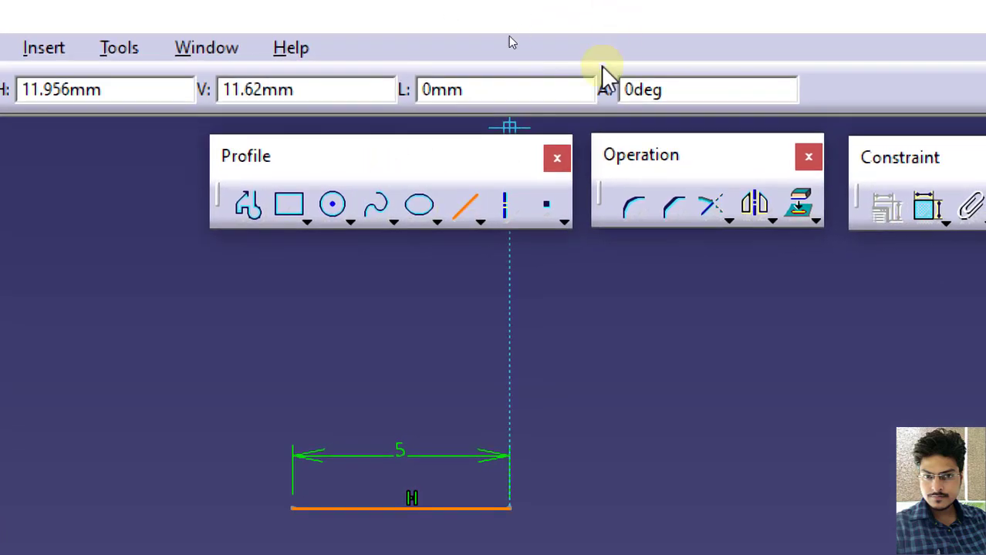
{"action": "left_click_drag", "start_coordinate": [520, 81], "coordinate": [419, 105]}
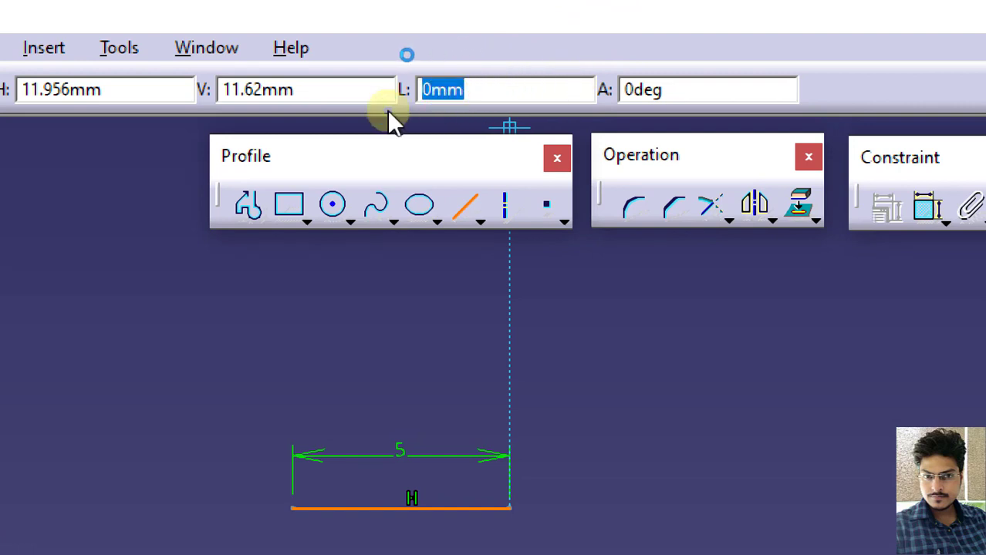
{"action": "type", "text": "2"}
{"action": "key", "text": "Return"}
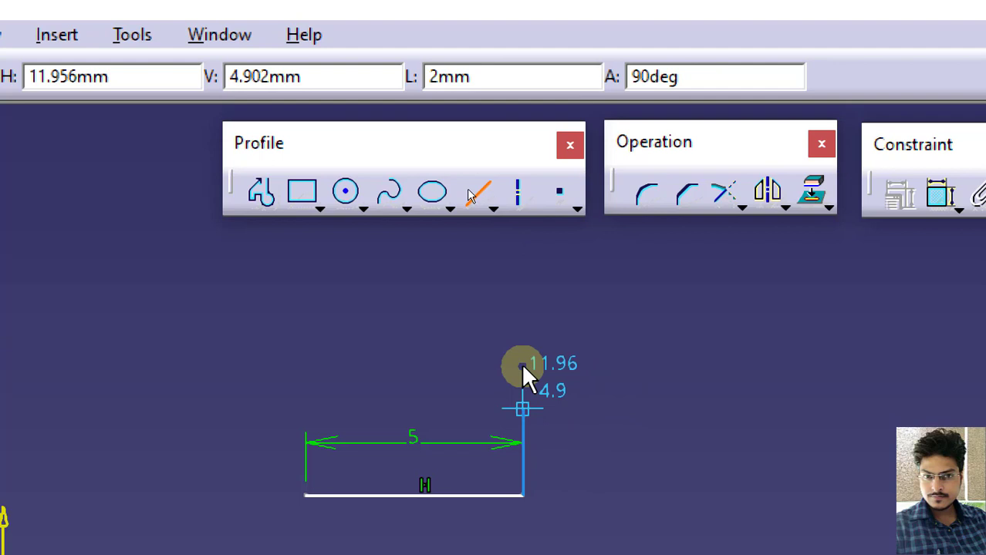
{"action": "double_click", "coordinate": [522, 368]}
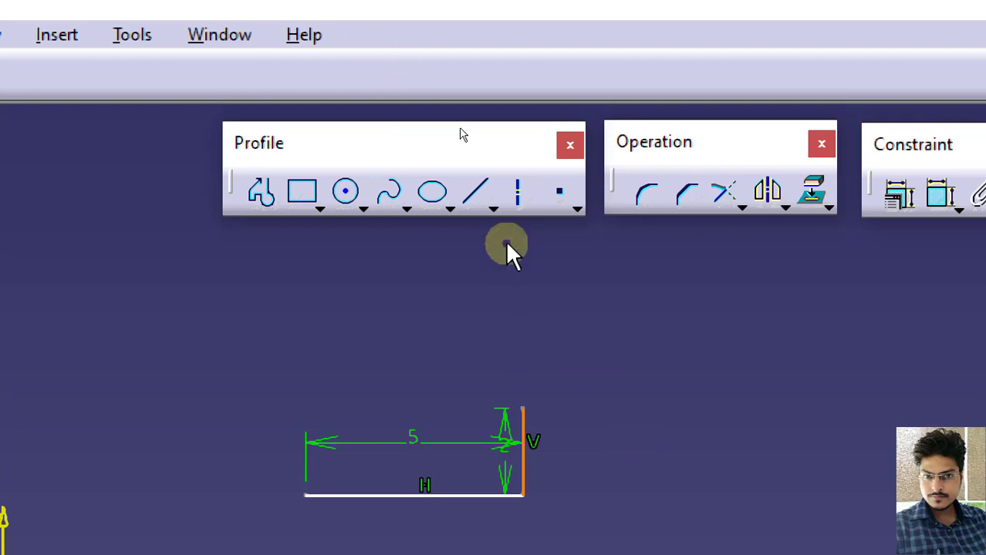
Step: Draw three separate inclined lines, about 2 to 3 mm long, to the right of the vertical line using the repeated Line command
{"action": "left_click", "coordinate": [477, 192]}
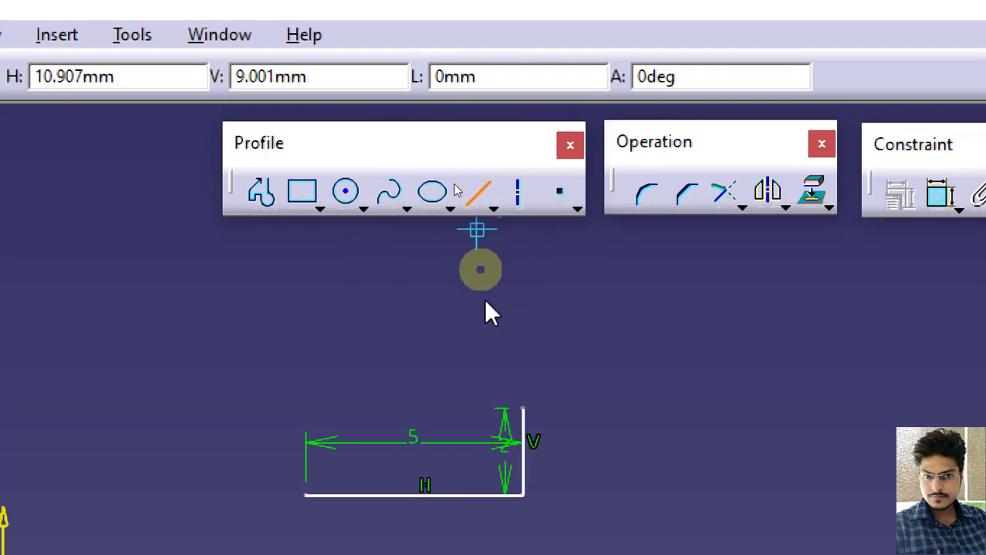
{"action": "left_click", "coordinate": [819, 307]}
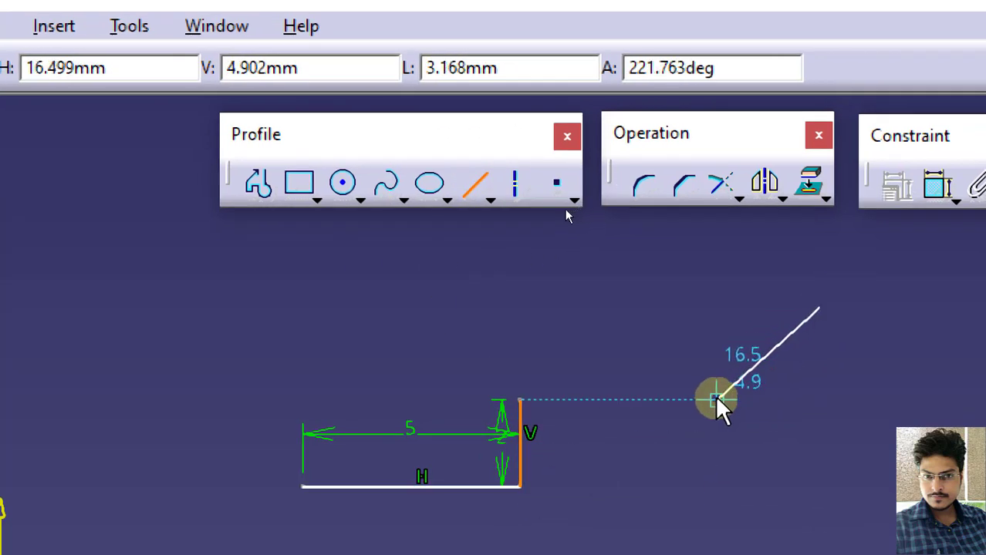
{"action": "left_click", "coordinate": [716, 399]}
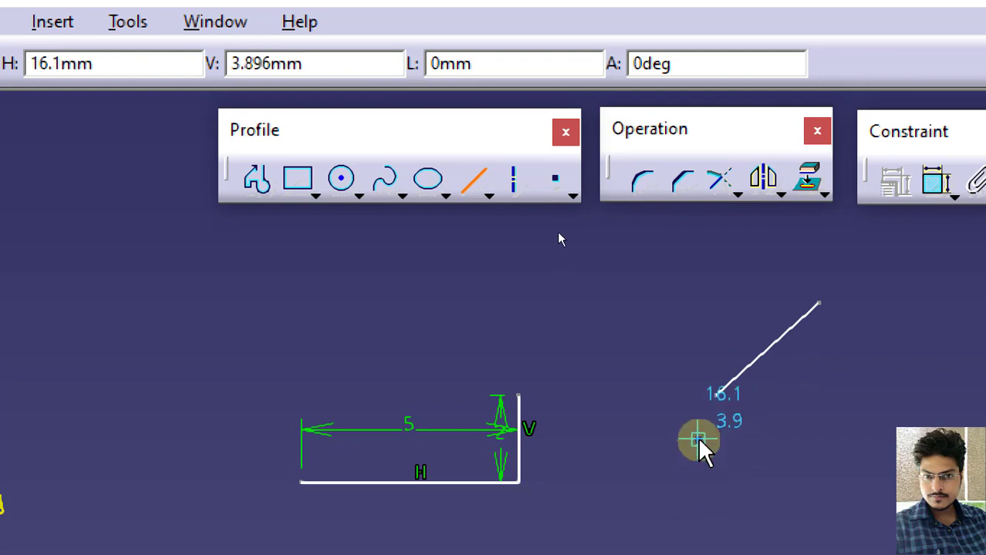
{"action": "left_click", "coordinate": [700, 440]}
{"action": "left_click", "coordinate": [803, 472]}
{"action": "left_click", "coordinate": [827, 397]}
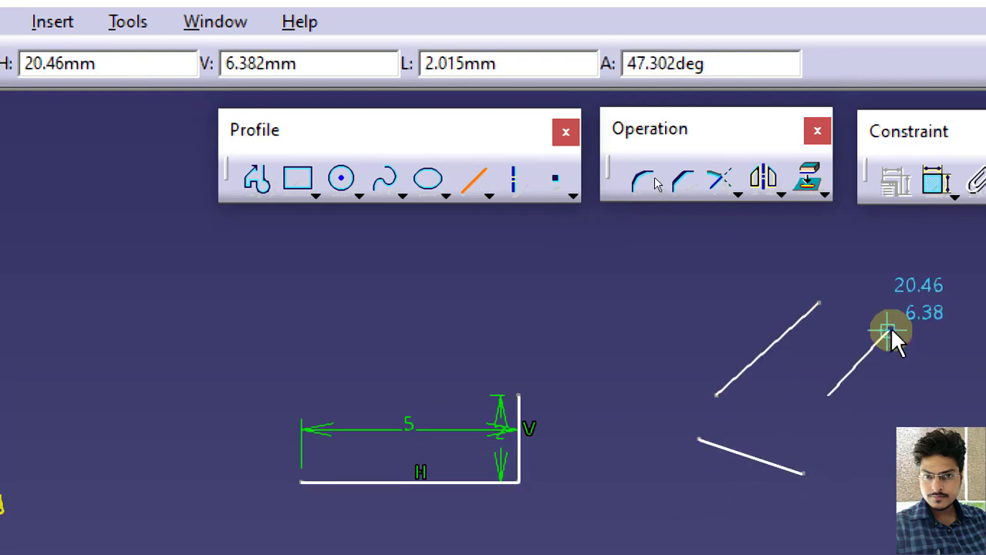
{"action": "left_click", "coordinate": [887, 333]}
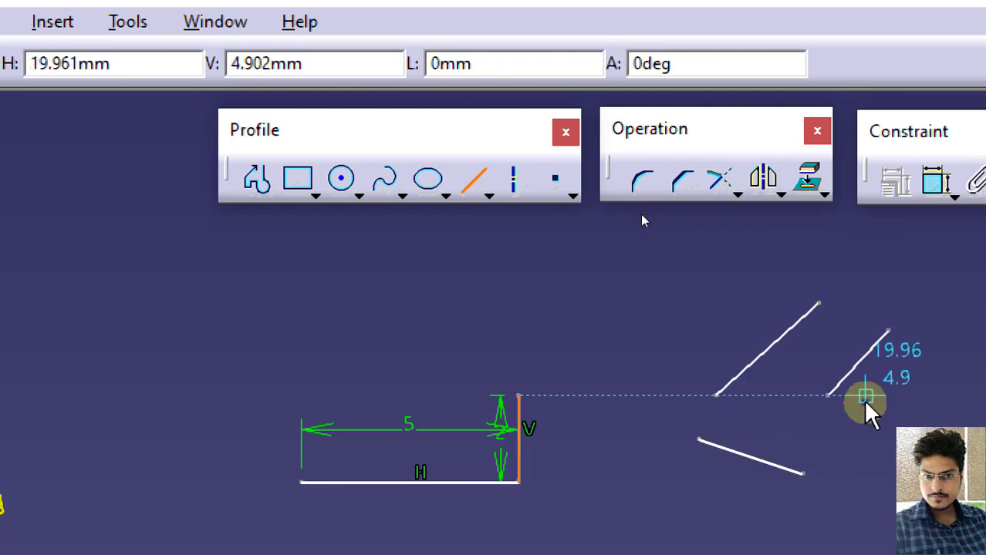
{"action": "key", "text": "Escape"}
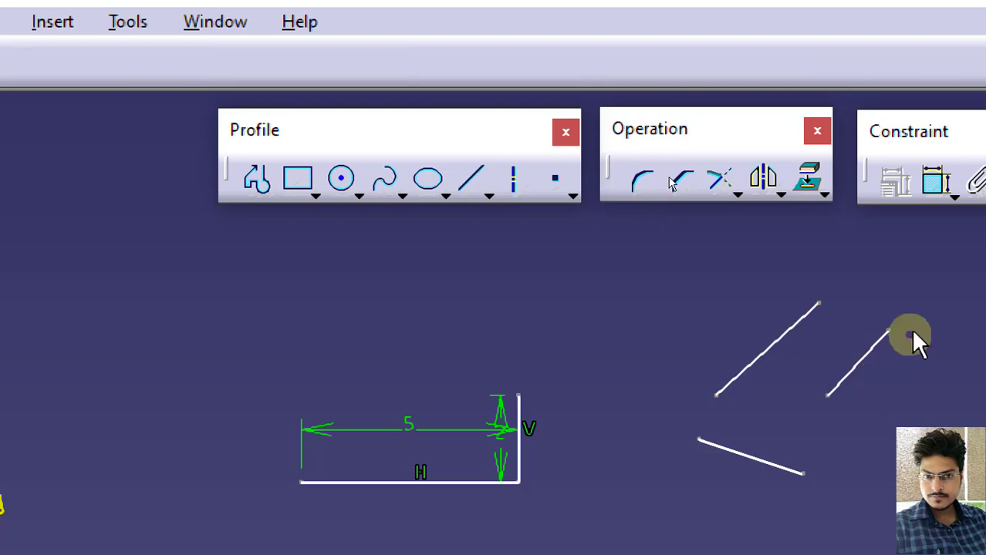
Step: Delete the three loose inclined lines to the right of the profile
{"action": "left_click_drag", "start_coordinate": [922, 286], "coordinate": [674, 554]}
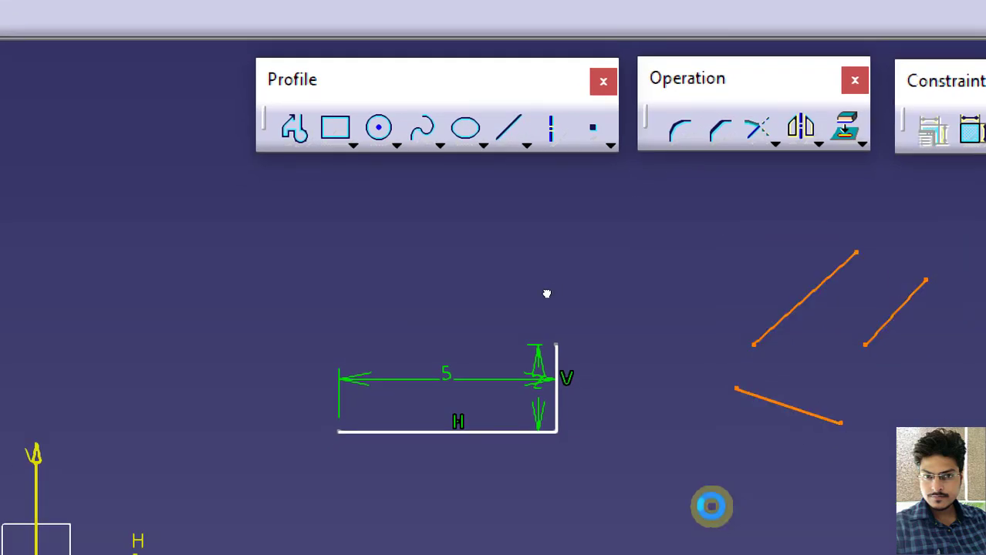
{"action": "key", "text": "Delete"}
Step: Draw one loose inclined line right of the profile, its lower end at about H 15.2 mm, V 2.07 mm, and delete it
{"action": "left_click", "coordinate": [509, 127]}
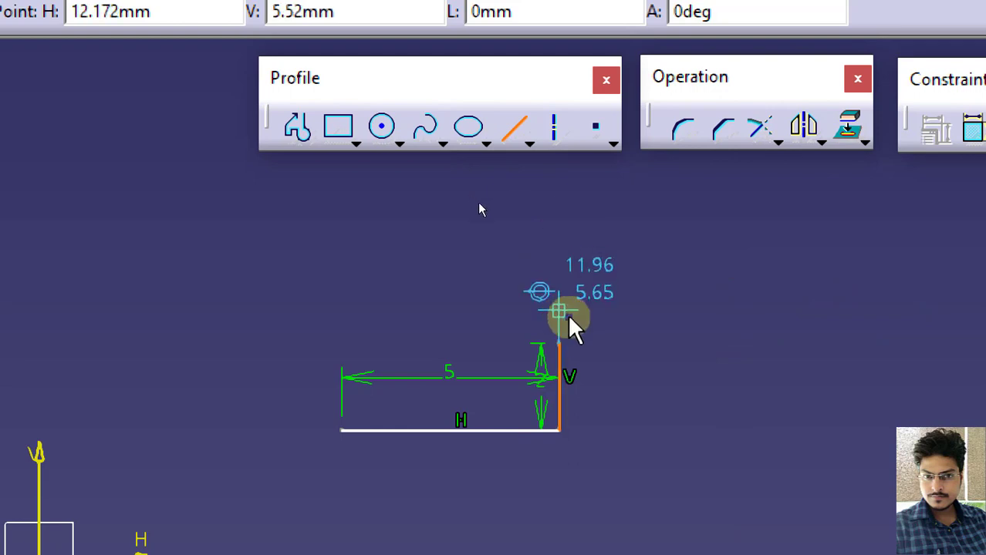
{"action": "left_click", "coordinate": [512, 127]}
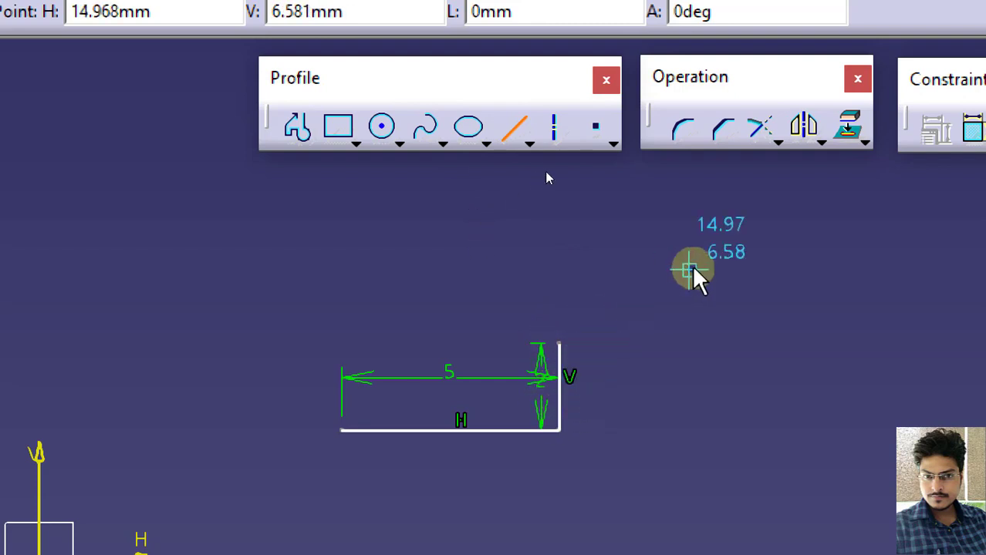
{"action": "left_click", "coordinate": [755, 253]}
{"action": "left_click", "coordinate": [706, 467]}
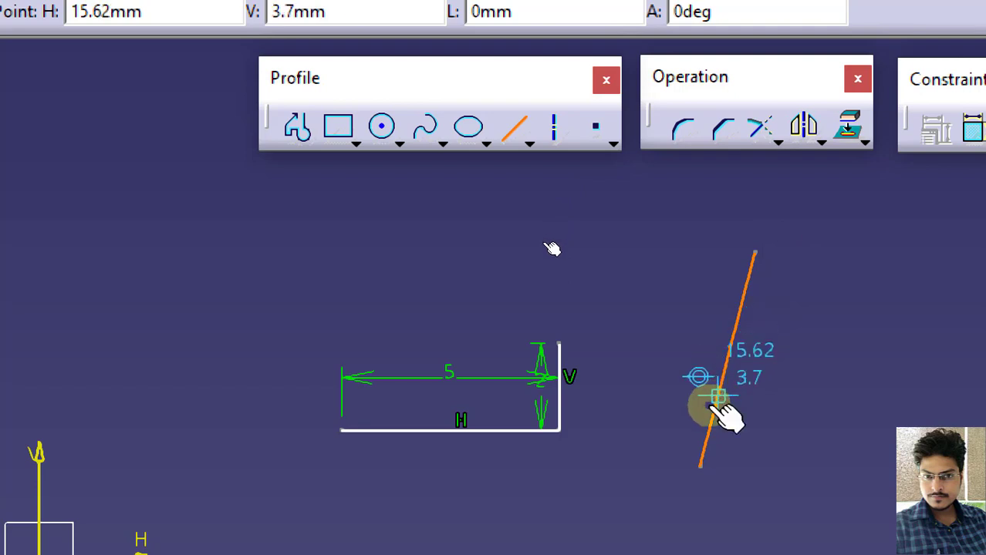
{"action": "left_click", "coordinate": [699, 464]}
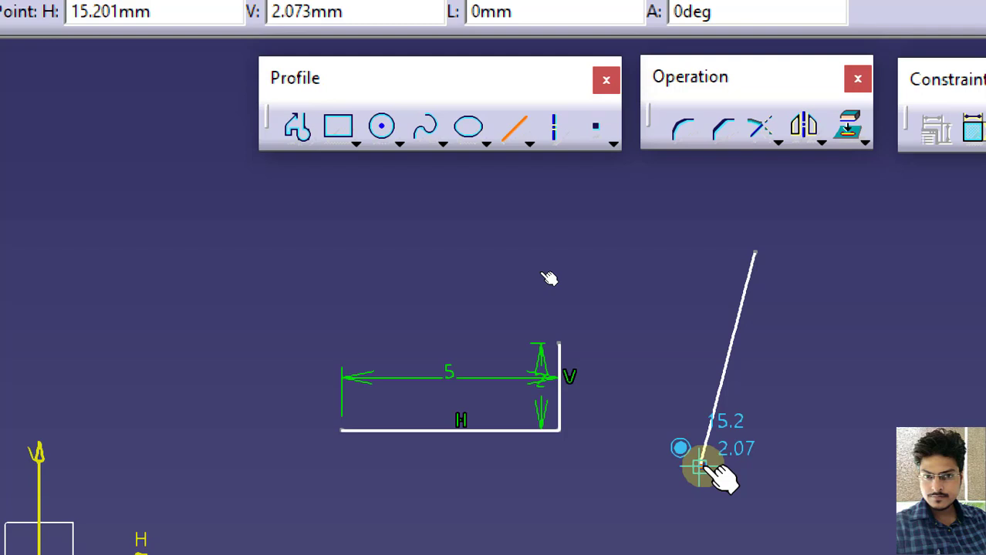
{"action": "left_click", "coordinate": [698, 467]}
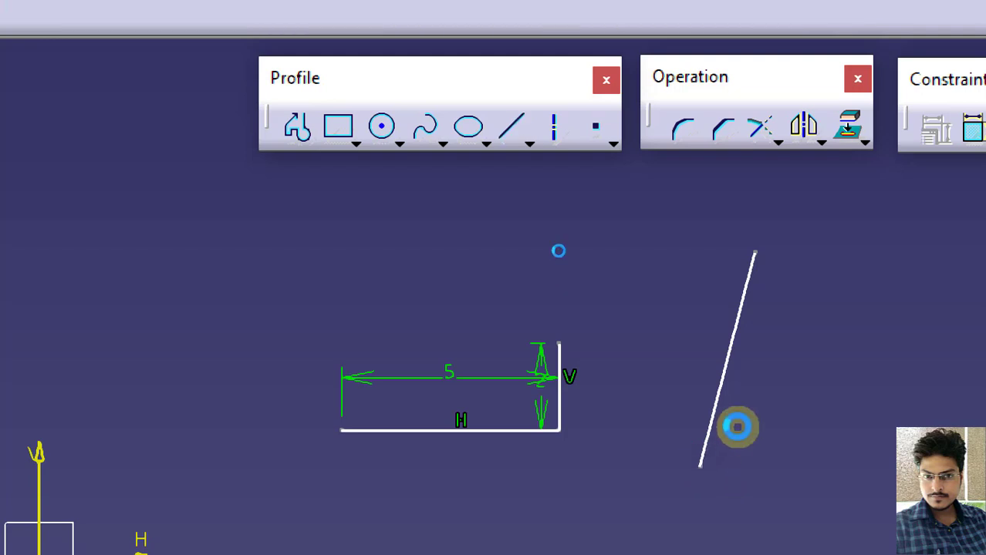
{"action": "left_click", "coordinate": [729, 353]}
{"action": "key", "text": "Delete"}
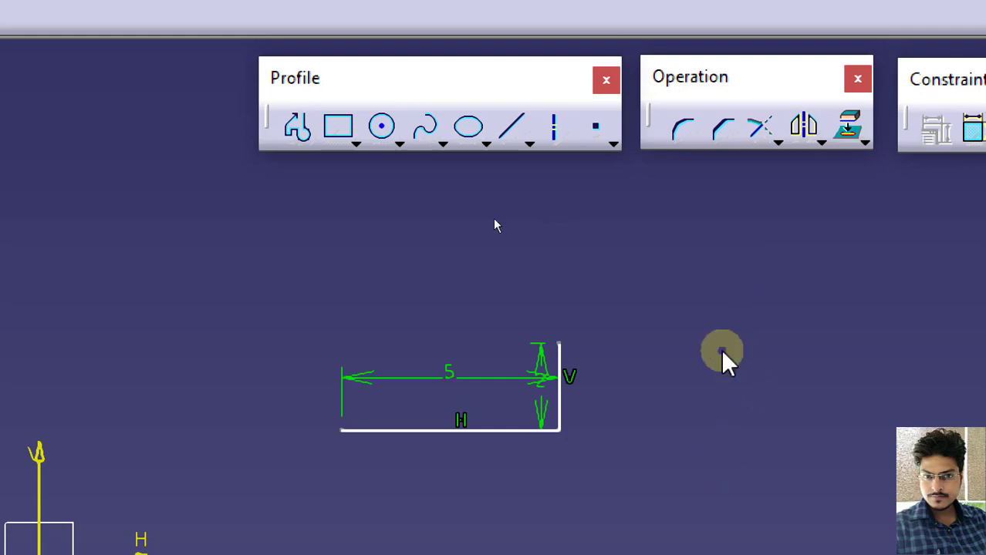
Step: Draw a 2 mm horizontal line leftward from the upper end of the 2 mm vertical line
{"action": "mouse_move", "coordinate": [579, 401]}
{"action": "middle_mouse_down"}
{"action": "mouse_move", "coordinate": [586, 304]}
{"action": "mouse_move", "coordinate": [621, 359]}
{"action": "mouse_move", "coordinate": [665, 480]}
{"action": "middle_mouse_up"}
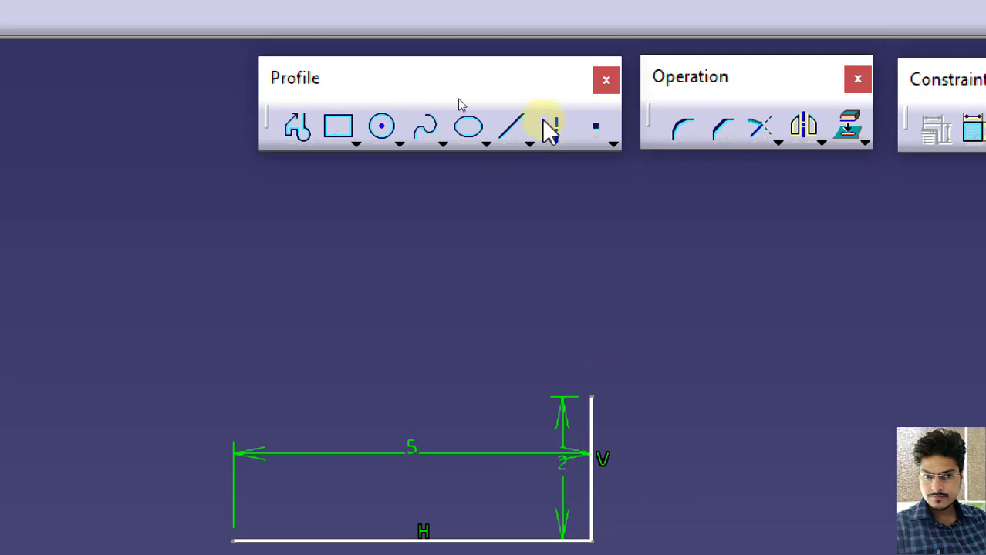
{"action": "left_click", "coordinate": [515, 127]}
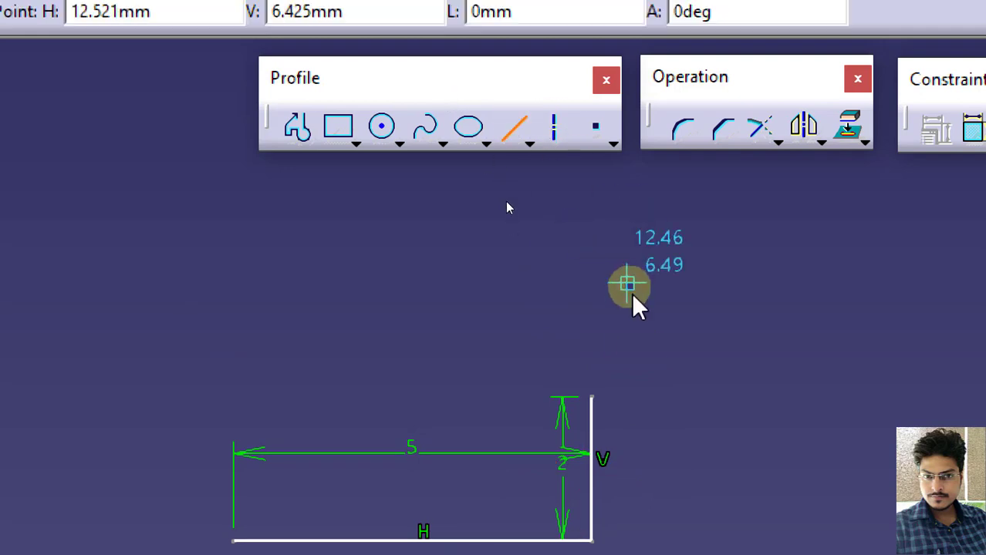
{"action": "left_click", "coordinate": [590, 398]}
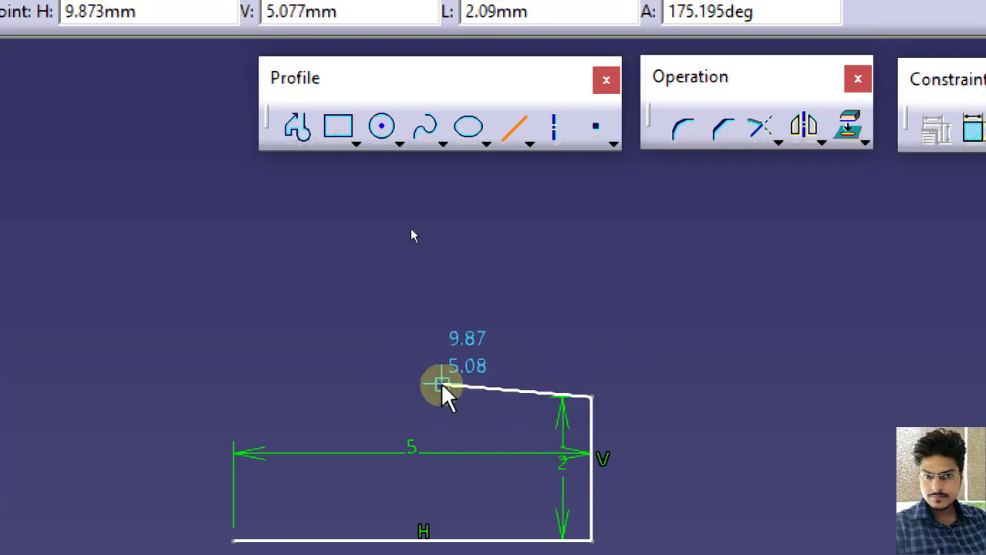
{"action": "left_click", "coordinate": [526, 10]}
{"action": "left_click_drag", "start_coordinate": [524, 36], "coordinate": [428, 57]}
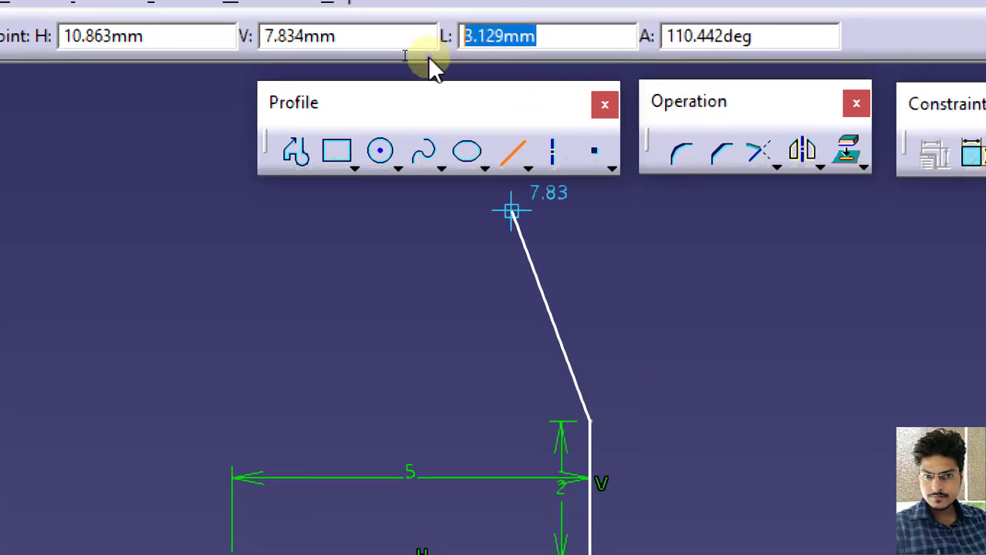
{"action": "type", "text": "2"}
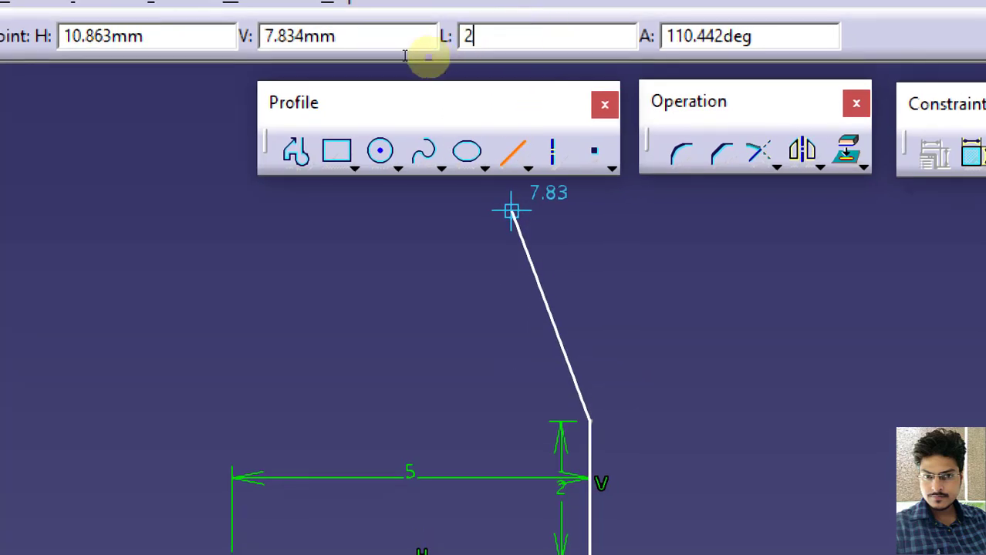
{"action": "key", "text": "Tab"}
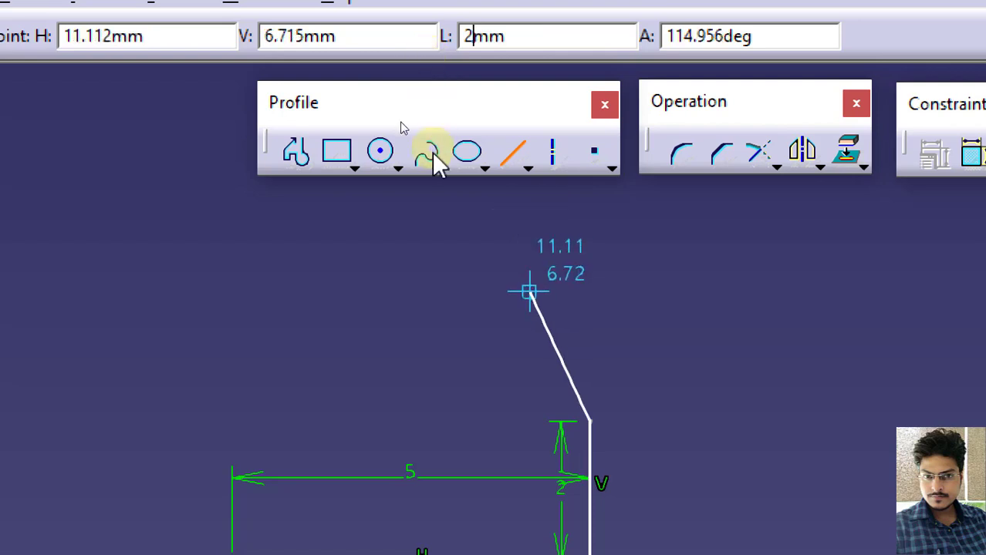
{"action": "left_click", "coordinate": [407, 422]}
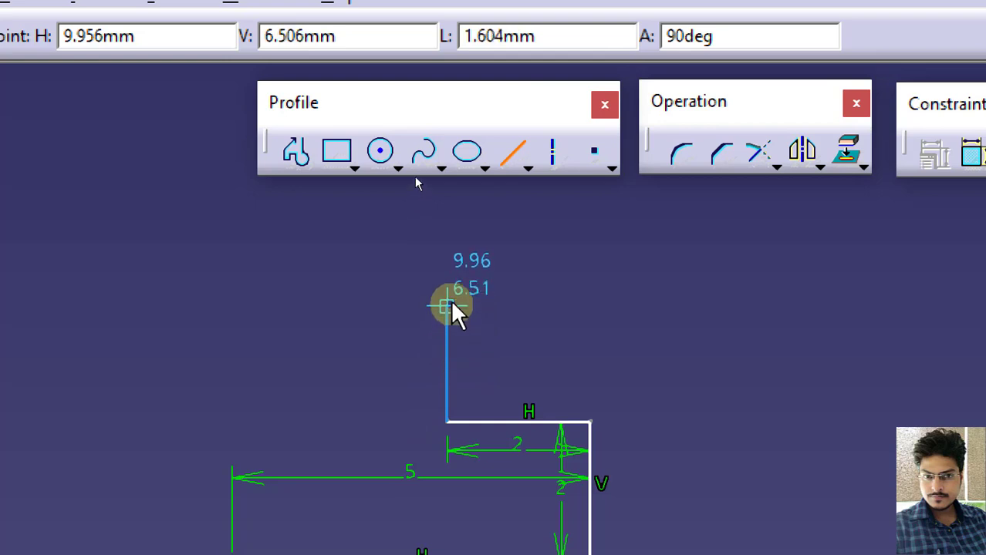
Step: Continue with a 2 mm vertical line upward and a horizontal line rightward, ending in line with the lower right vertical edge
{"action": "left_click_drag", "start_coordinate": [540, 39], "coordinate": [405, 39]}
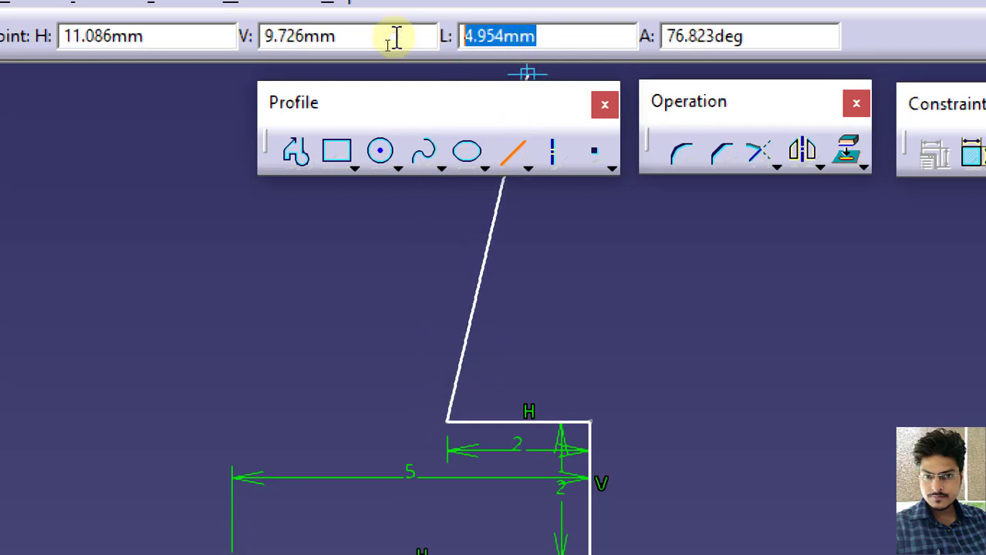
{"action": "type", "text": "2"}
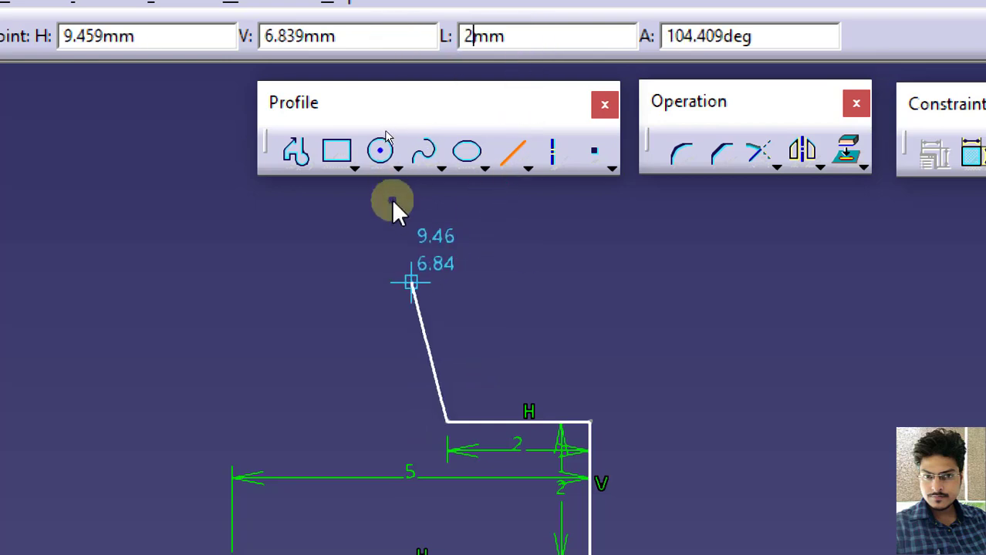
{"action": "left_click", "coordinate": [450, 241]}
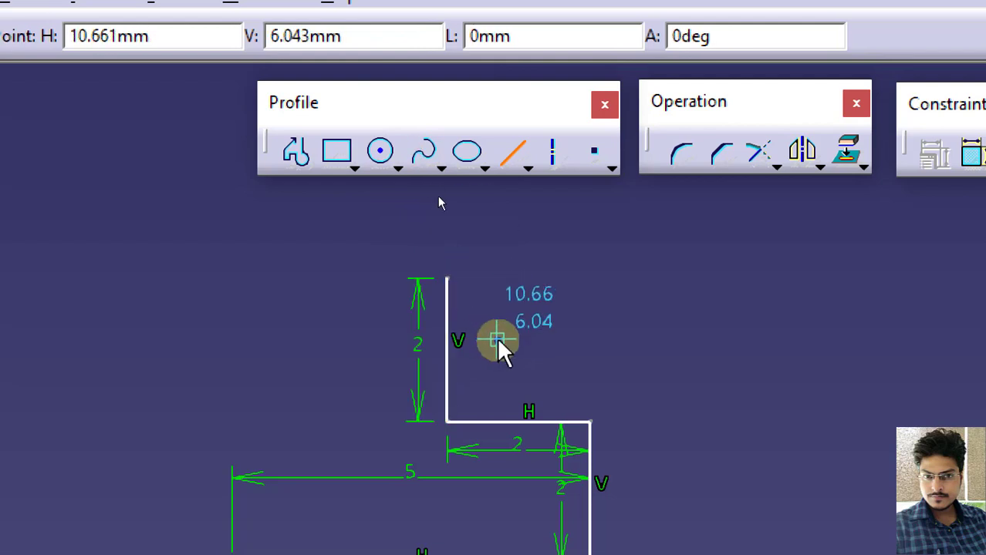
{"action": "middle_click_drag", "start_coordinate": [525, 328], "coordinate": [555, 411], "text": "ctrl"}
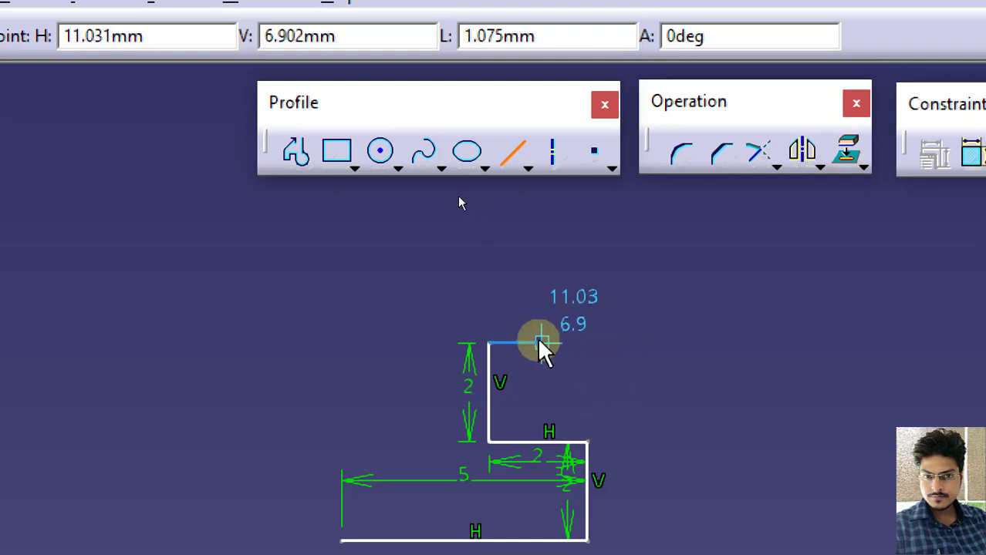
{"action": "left_click", "coordinate": [587, 343]}
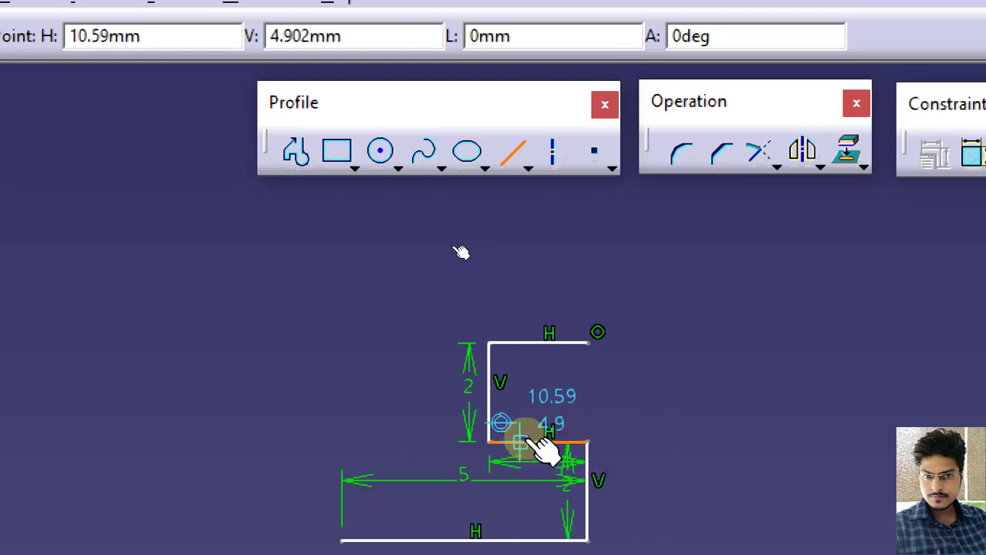
Step: Draw the middle arm's 2 mm vertical end upward and its upper horizontal edge leftward, aligned with the inner vertical line
{"action": "left_click", "coordinate": [590, 341]}
{"action": "left_click", "coordinate": [508, 36]}
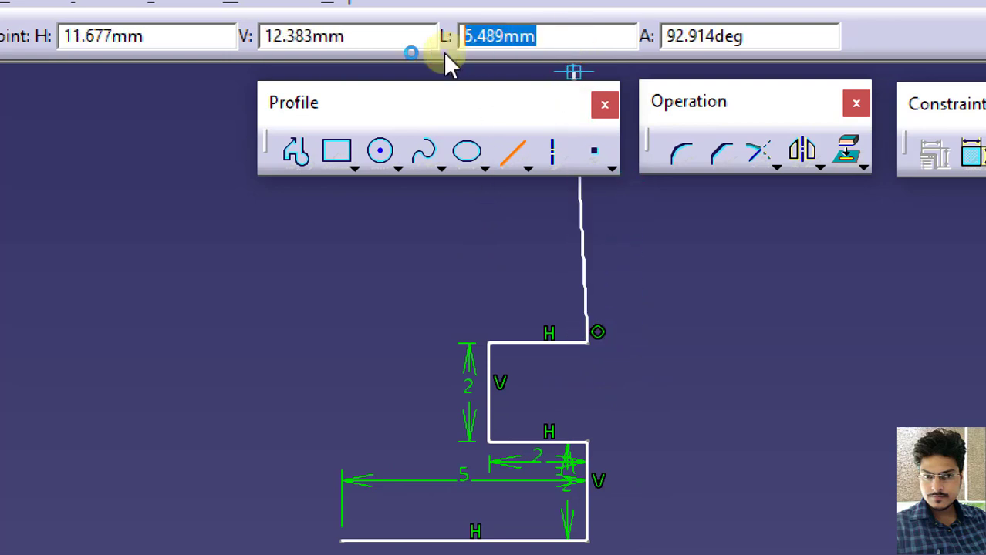
{"action": "type", "text": "2"}
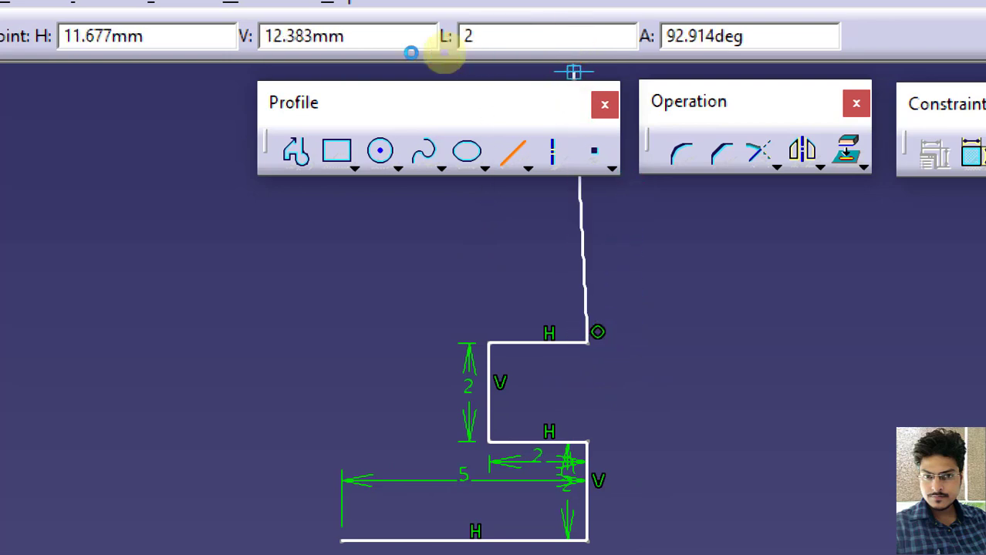
{"action": "left_click", "coordinate": [587, 232]}
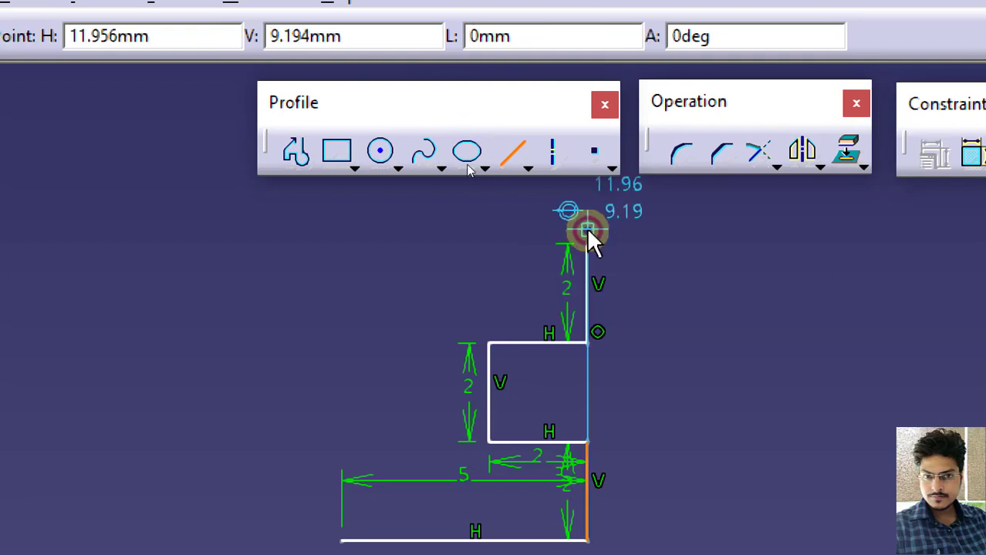
{"action": "middle_click_drag", "start_coordinate": [623, 350], "coordinate": [635, 432]}
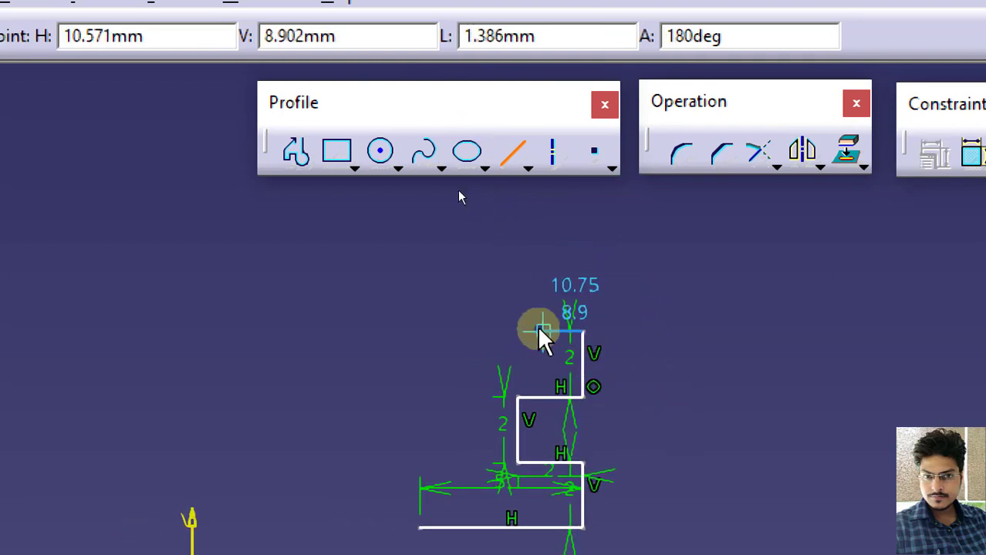
{"action": "left_click", "coordinate": [517, 332]}
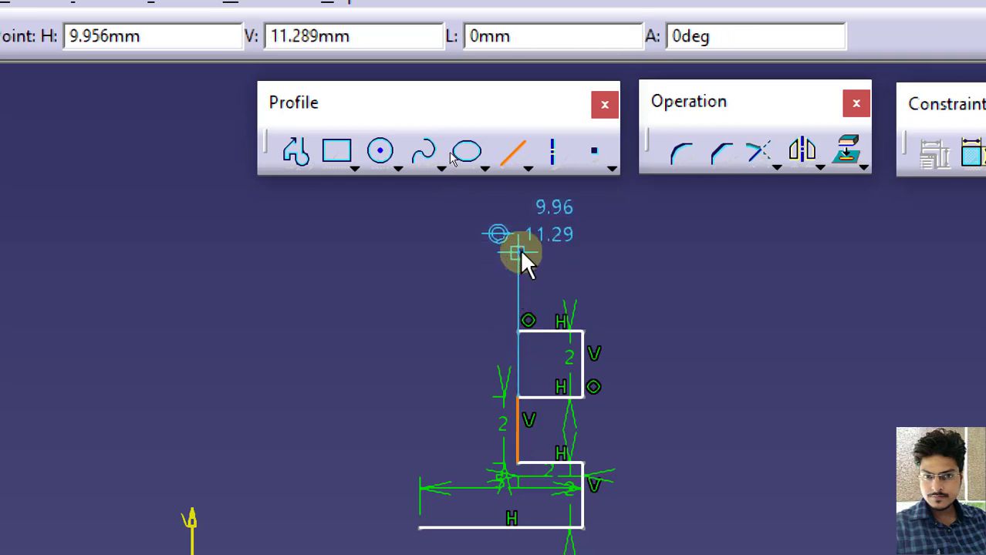
Step: Draw the upper notch's 2 mm vertical line upward and a horizontal line rightward, aligned with the middle arm's end
{"action": "left_click", "coordinate": [517, 331]}
{"action": "left_click_drag", "start_coordinate": [546, 36], "coordinate": [404, 44]}
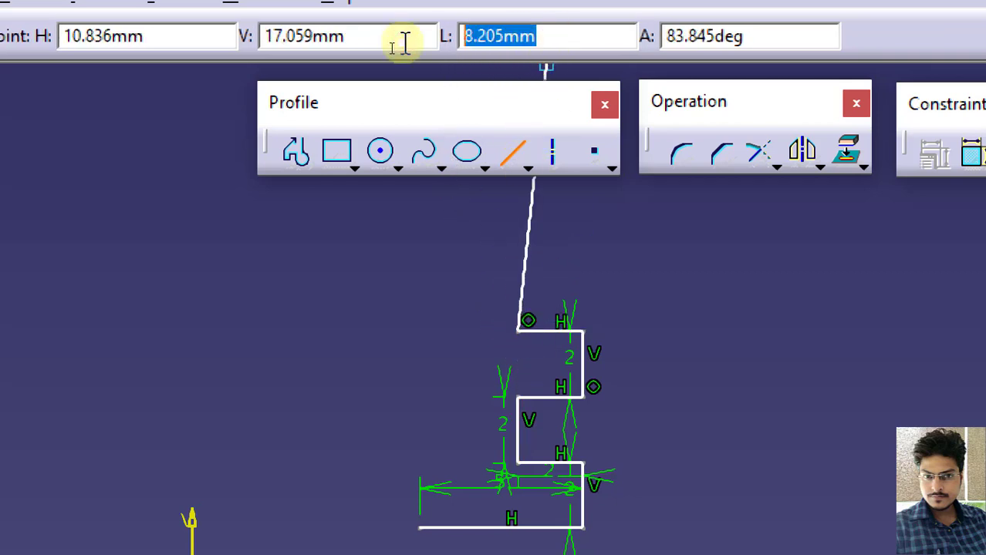
{"action": "type", "text": "2"}
{"action": "key", "text": "Return"}
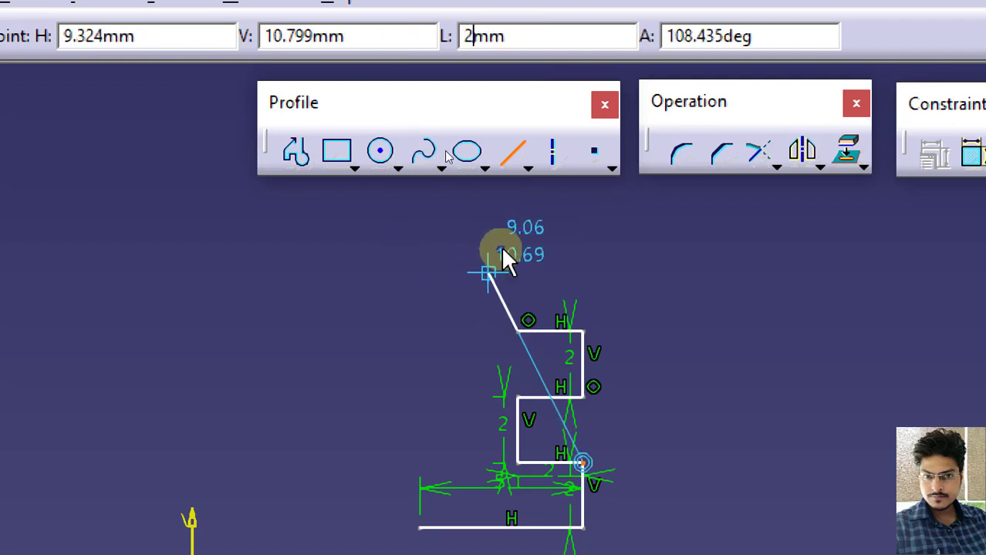
{"action": "double_click", "coordinate": [522, 262]}
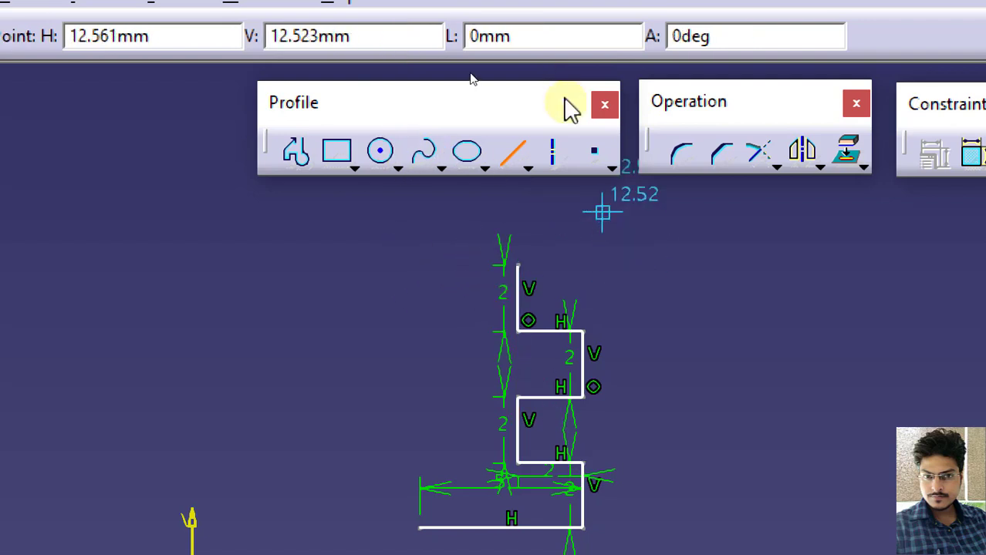
{"action": "left_click", "coordinate": [520, 265]}
{"action": "double_click", "coordinate": [583, 266]}
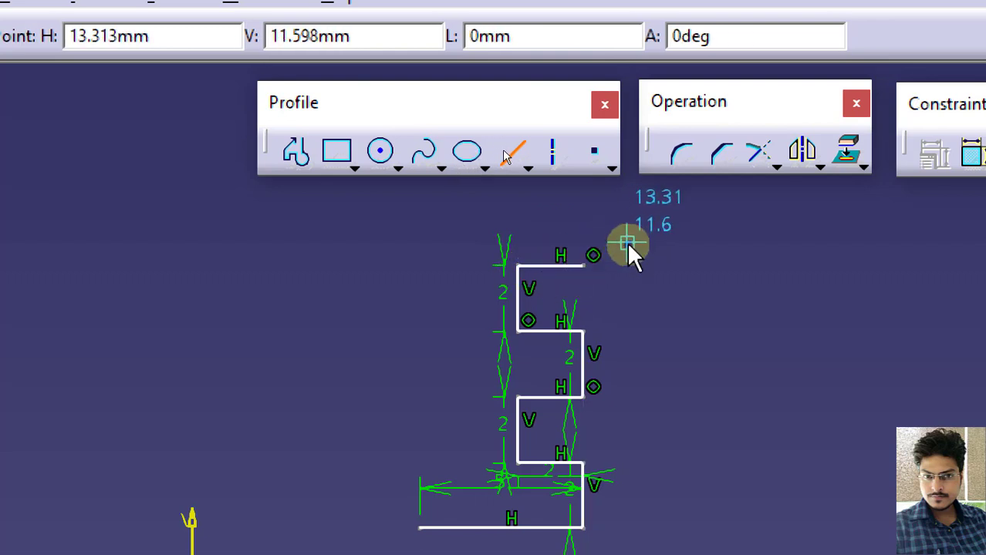
Step: Draw the top arm's 2 mm vertical end upward from the right end of the upper notch's horizontal line
{"action": "left_click", "coordinate": [549, 35]}
{"action": "type", "text": "2"}
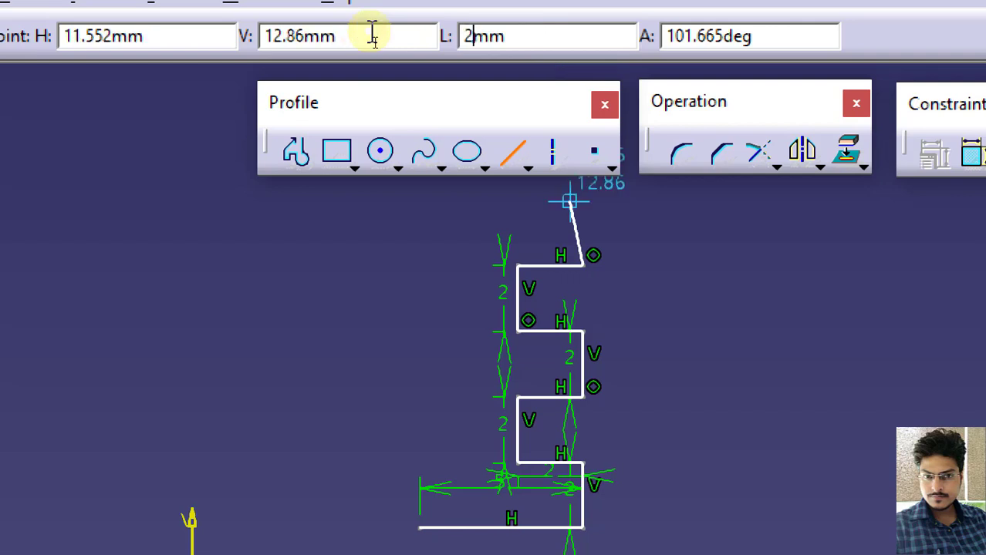
{"action": "key", "text": "Return"}
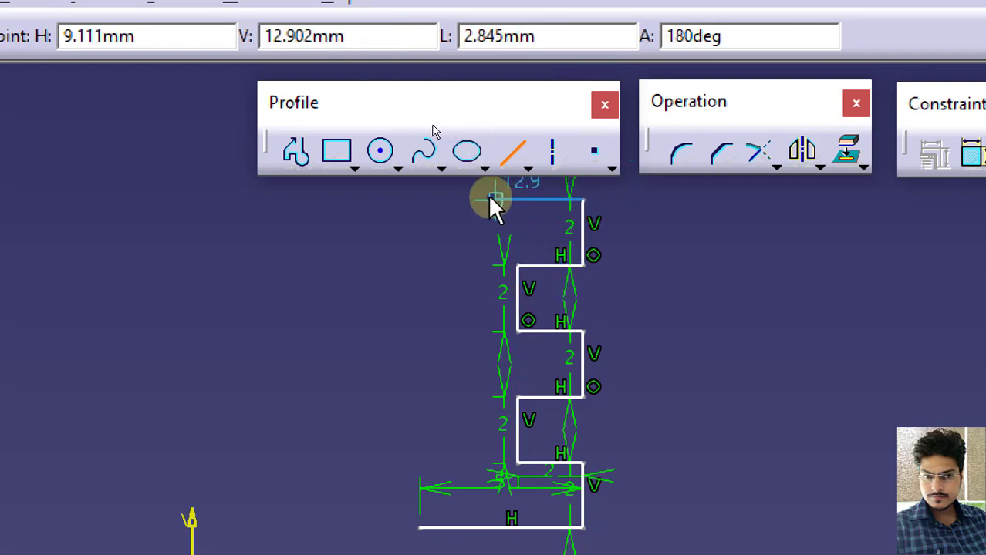
Step: Draw the 5 mm top edge leftward and close the E profile with a 10 mm vertical line down to the bottom edge's left end
{"action": "left_click", "coordinate": [553, 35]}
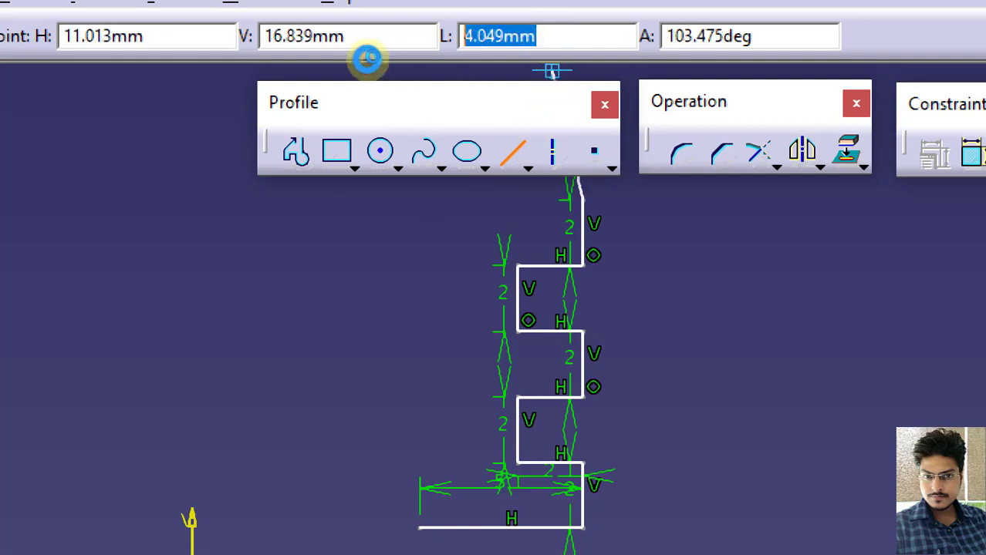
{"action": "type", "text": "5"}
{"action": "key", "text": "Return"}
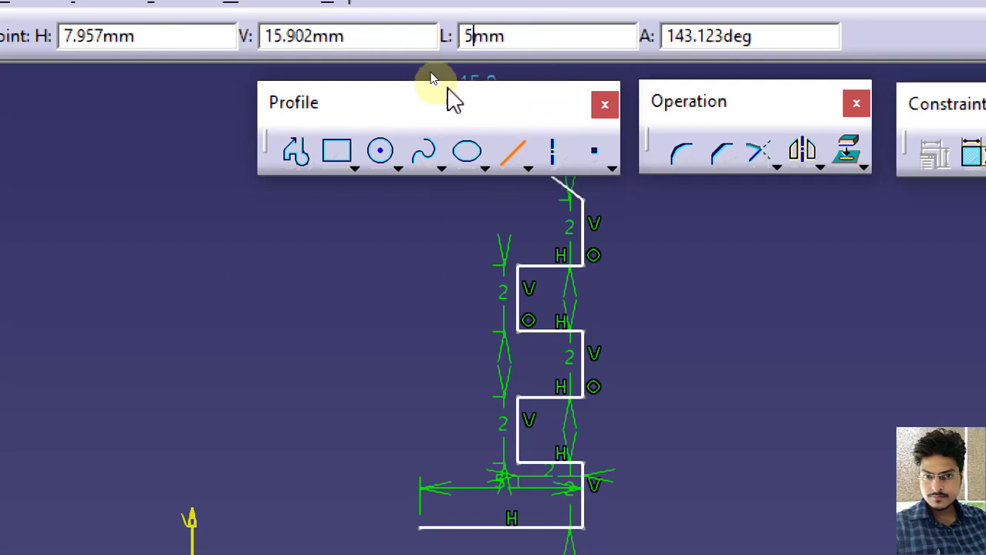
{"action": "left_click", "coordinate": [762, 36]}
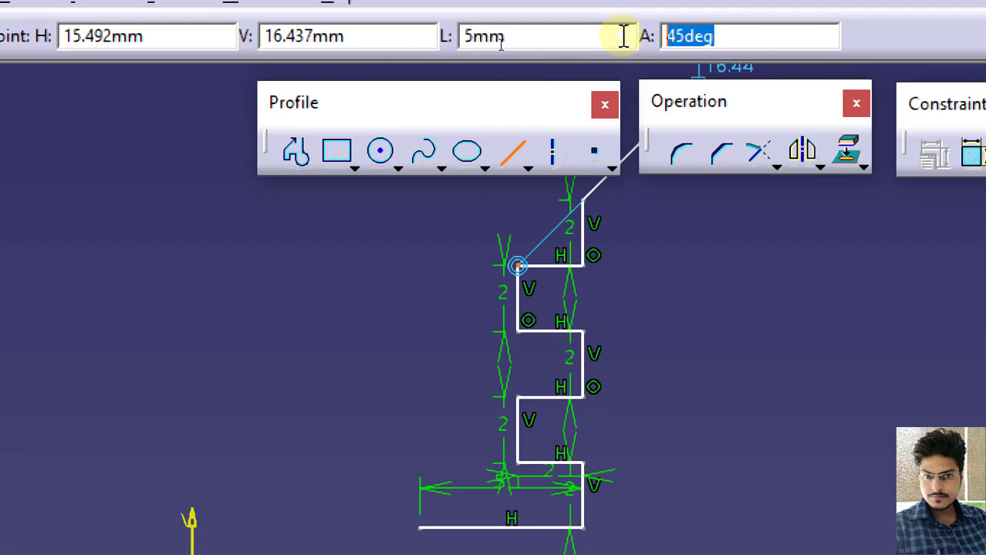
{"action": "left_click", "coordinate": [429, 197]}
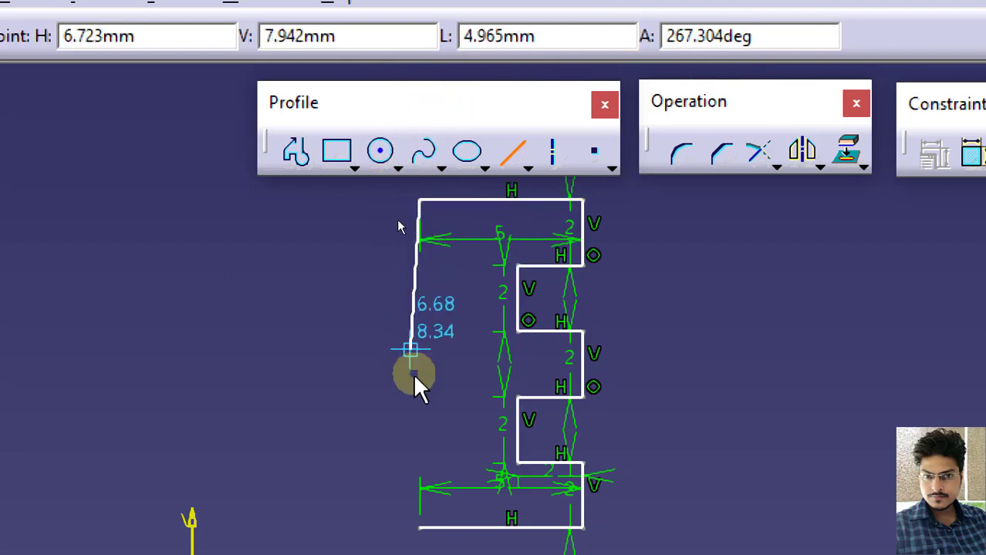
{"action": "left_click", "coordinate": [422, 528]}
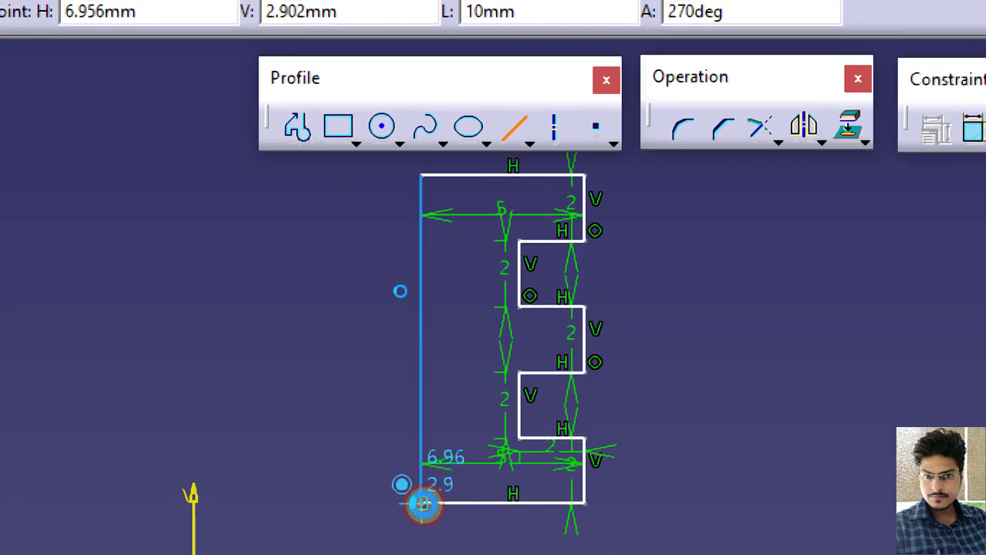
{"action": "left_click", "coordinate": [422, 503]}
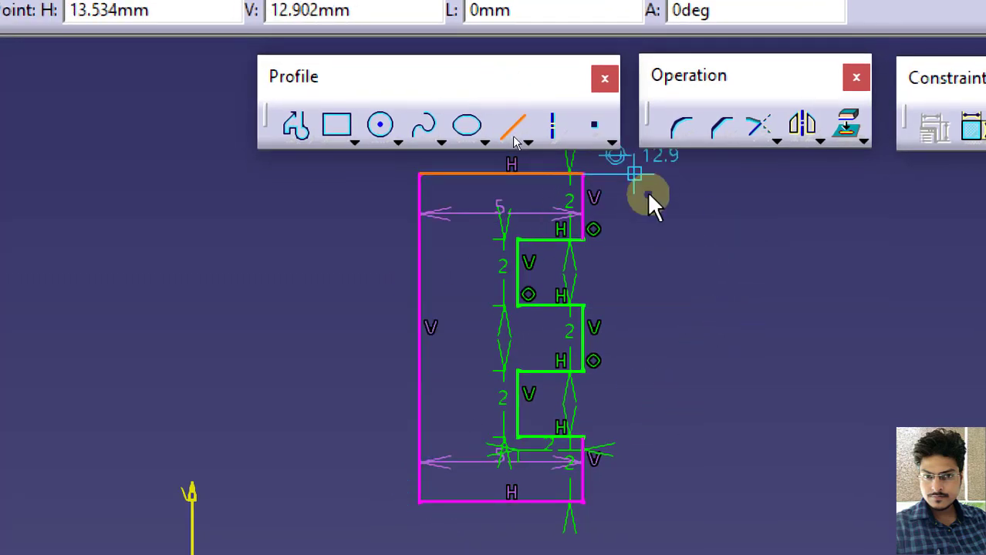
Step: Leave the Line command and undock the Visualization toolbar, placing it near the other floating sketch toolbars
{"action": "key", "text": "Escape"}
{"action": "middle_click_drag", "start_coordinate": [707, 322], "coordinate": [604, 304]}
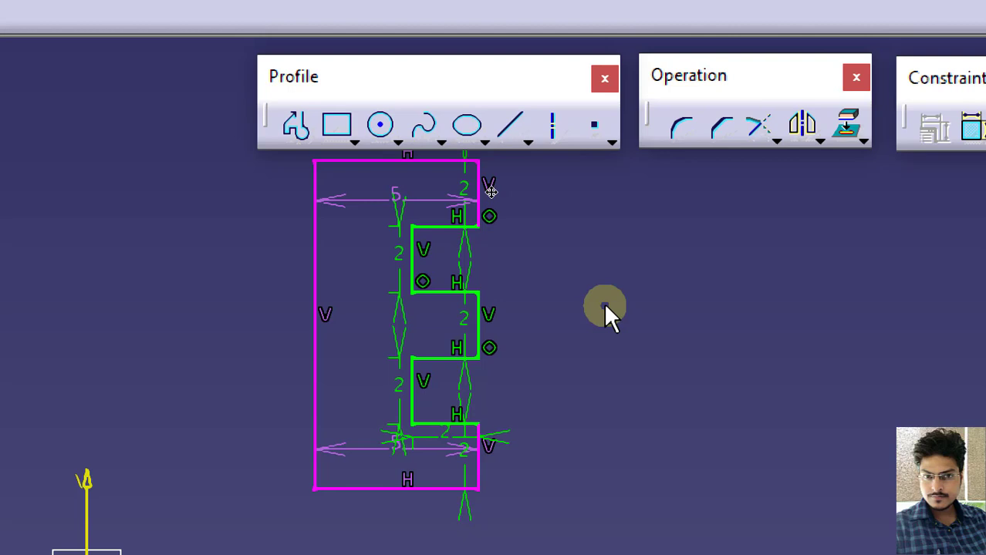
{"action": "middle_click_drag", "start_coordinate": [605, 308], "coordinate": [594, 340]}
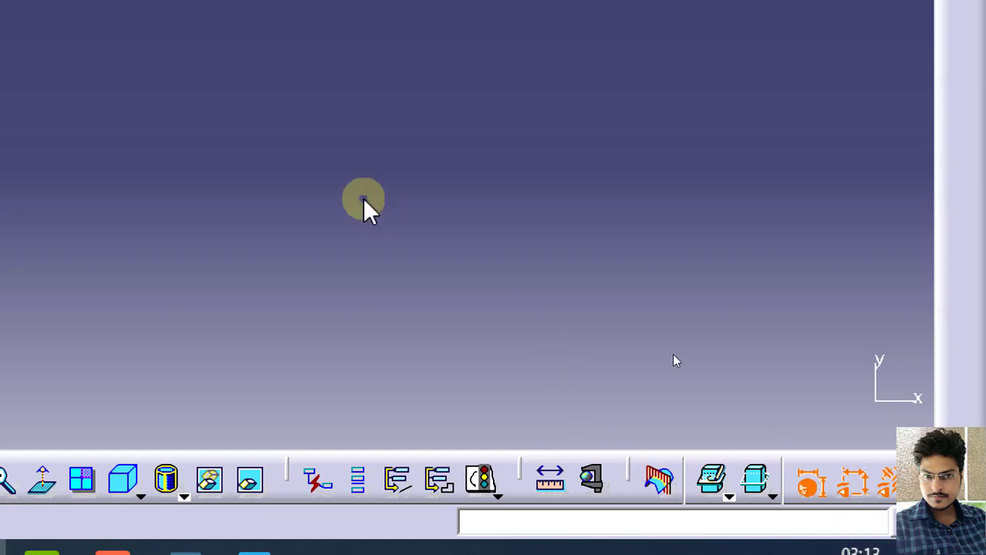
{"action": "left_click_drag", "start_coordinate": [364, 199], "coordinate": [299, 121]}
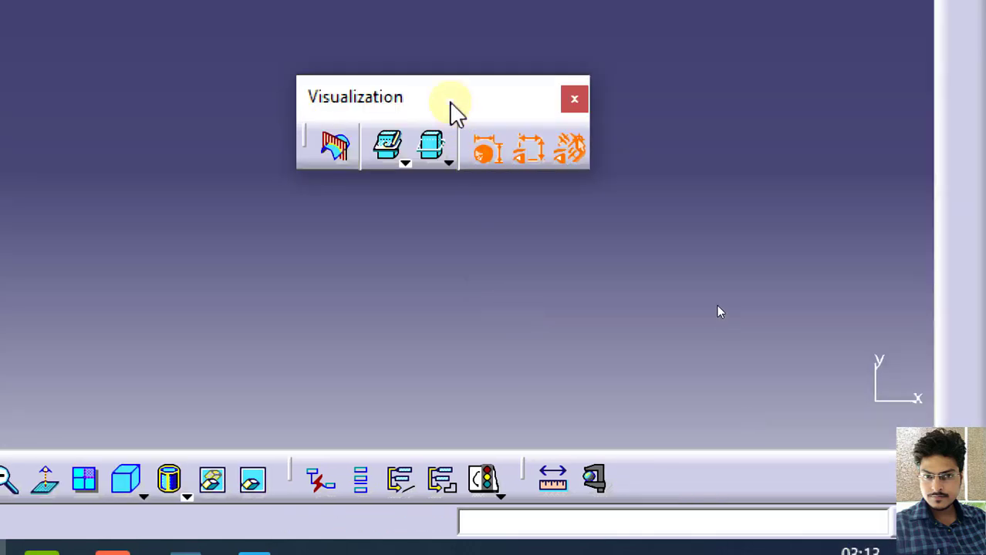
{"action": "left_click_drag", "start_coordinate": [425, 95], "coordinate": [319, 73]}
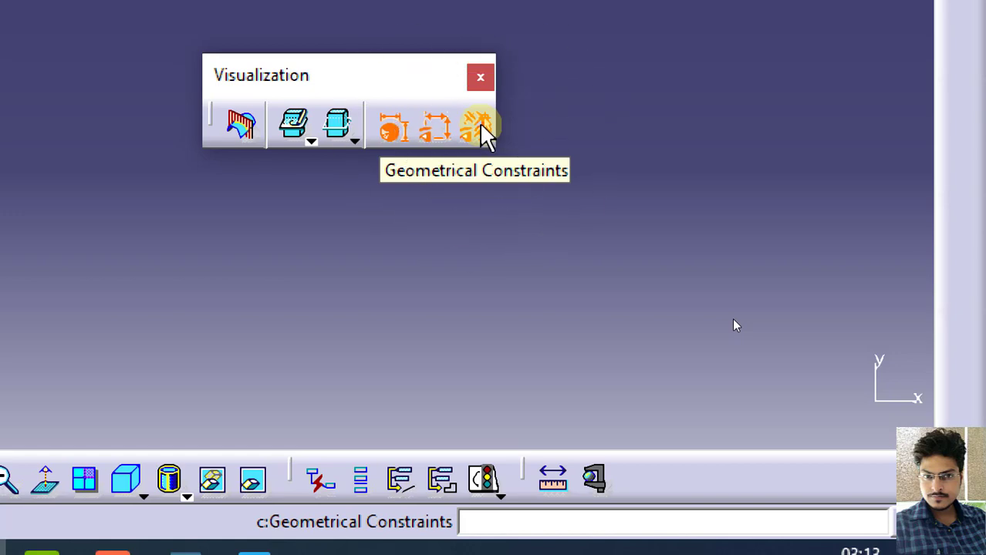
Step: Hide the dimensional constraints and the geometrical constraints of the E profile
{"action": "key", "text": "ctrl"}
{"action": "key", "text": "ctrl"}
{"action": "key", "text": "ctrl"}
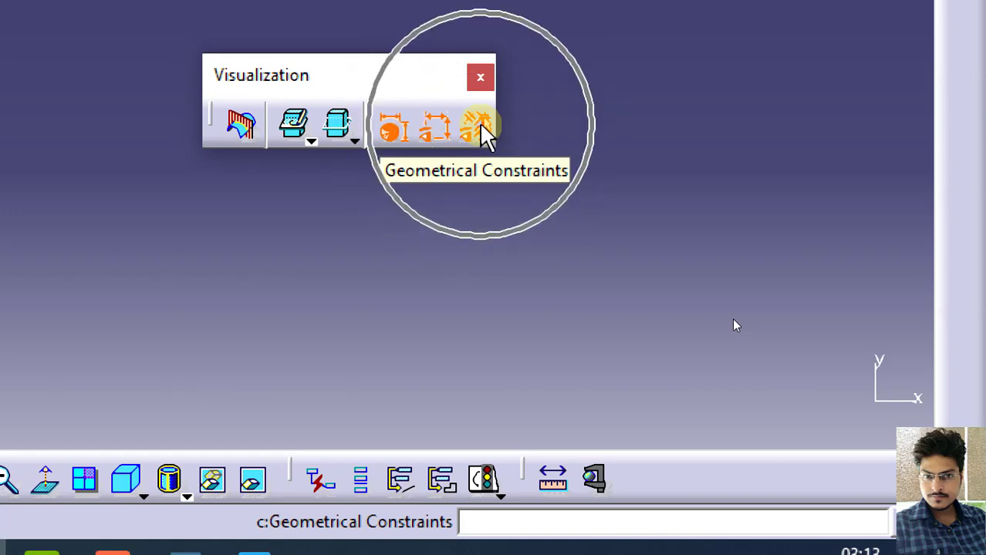
{"action": "left_click", "coordinate": [435, 129]}
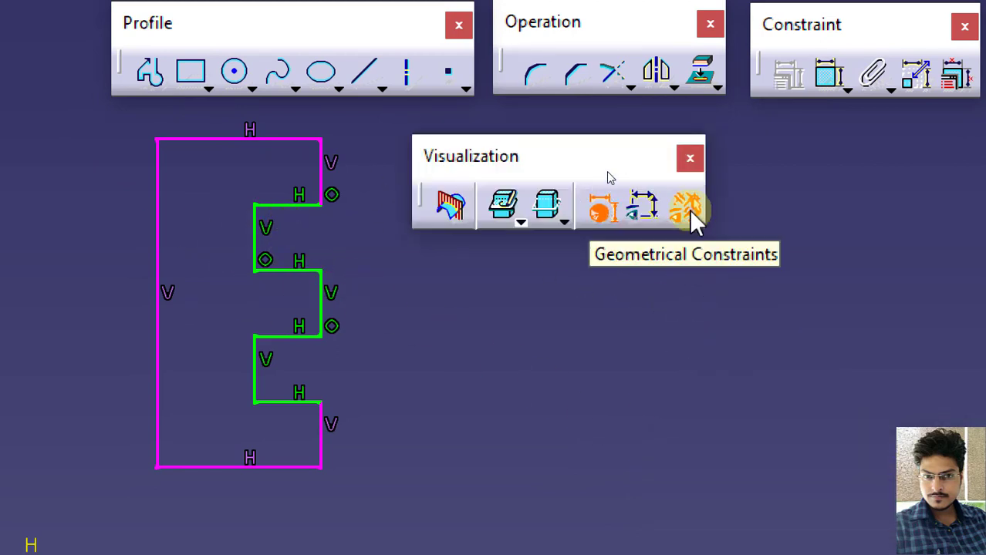
{"action": "left_click", "coordinate": [689, 210]}
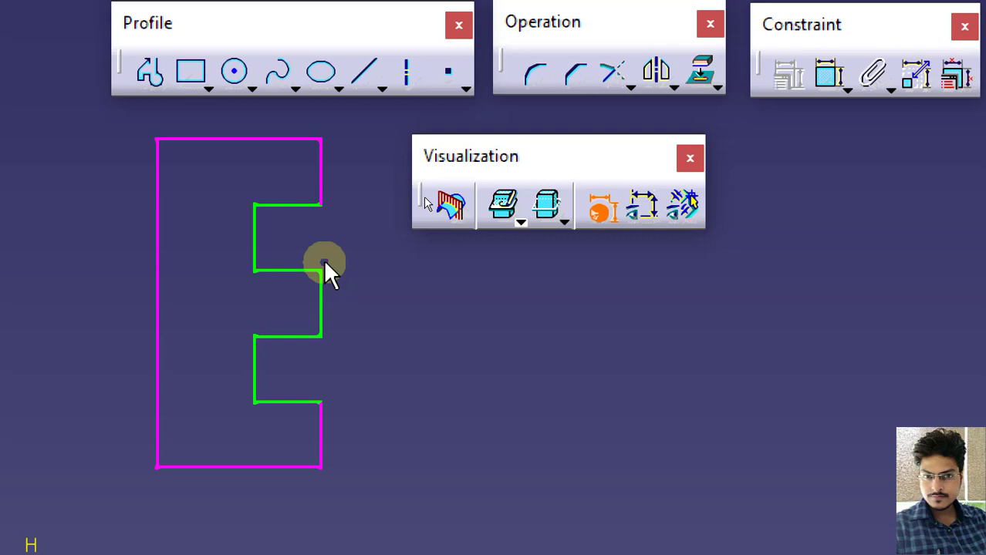
Step: Show the E profile's geometrical and dimensional constraints again, switching the dimensional ones off and on once more
{"action": "left_click", "coordinate": [685, 204]}
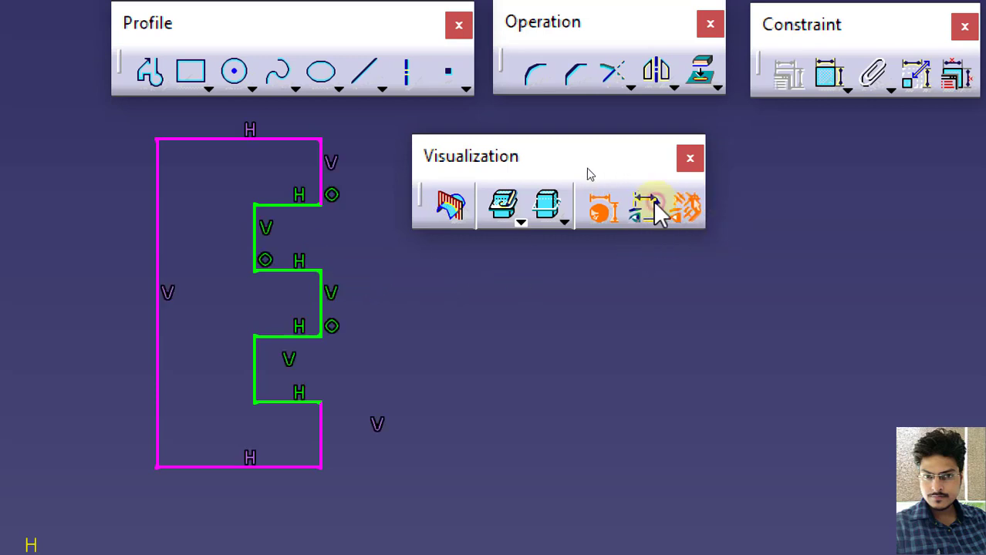
{"action": "left_click", "coordinate": [652, 204]}
{"action": "middle_click_drag", "start_coordinate": [440, 321], "coordinate": [384, 334]}
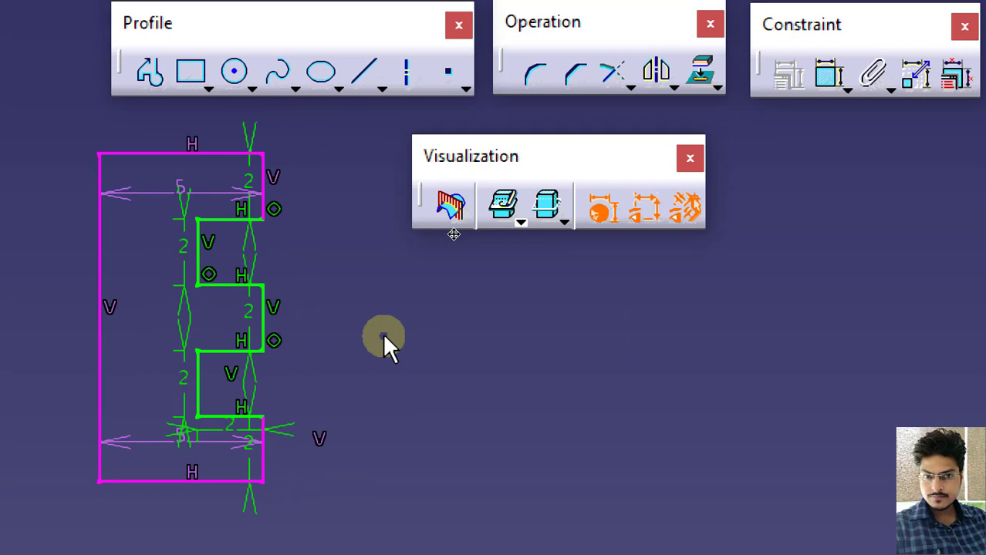
{"action": "left_click", "coordinate": [647, 206]}
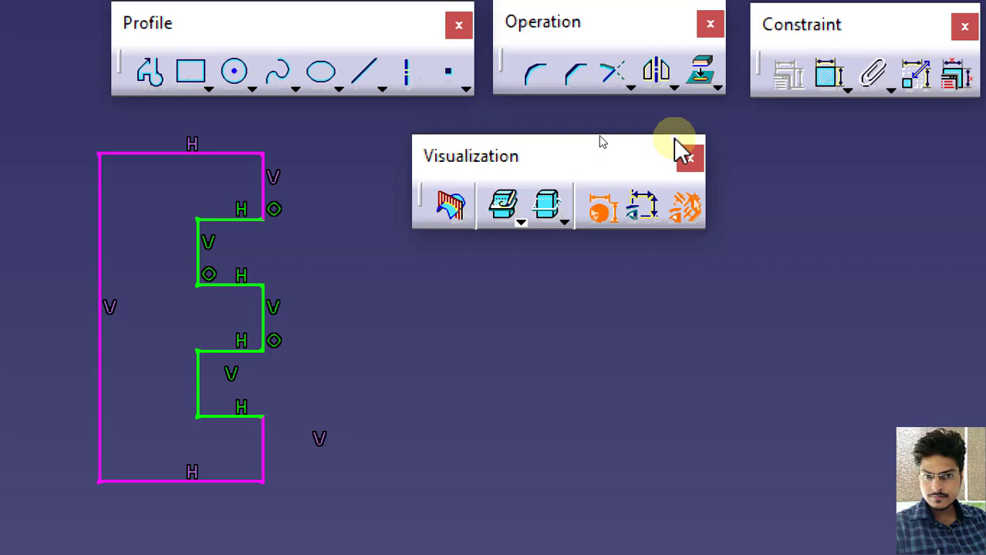
{"action": "left_click", "coordinate": [646, 210]}
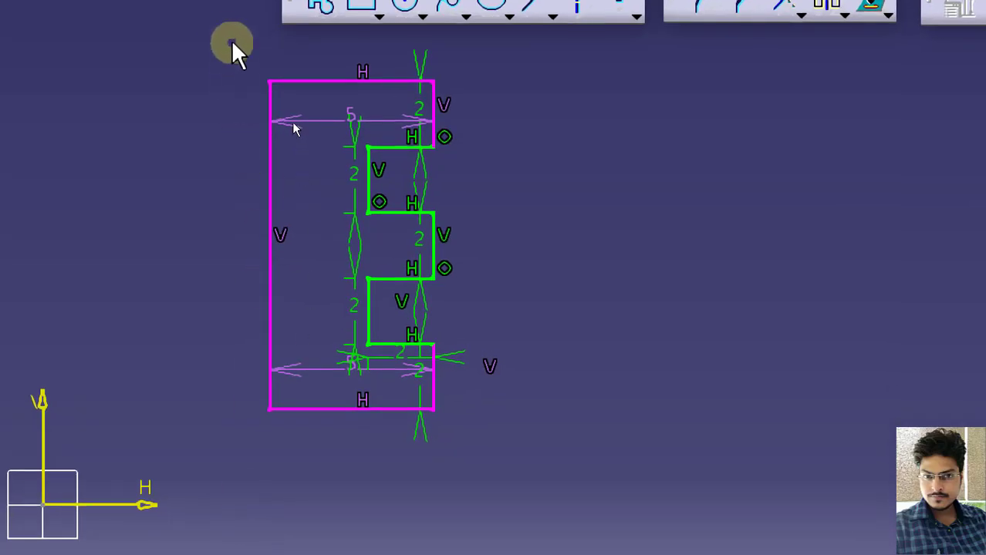
Step: Delete the whole E profile with its constraints and draw a freehand horizontal line about 16 mm long
{"action": "mouse_move", "coordinate": [219, 33]}
{"action": "left_mouse_down"}
{"action": "mouse_move", "coordinate": [609, 379]}
{"action": "mouse_move", "coordinate": [710, 498]}
{"action": "left_mouse_up"}
{"action": "key", "text": "Delete"}
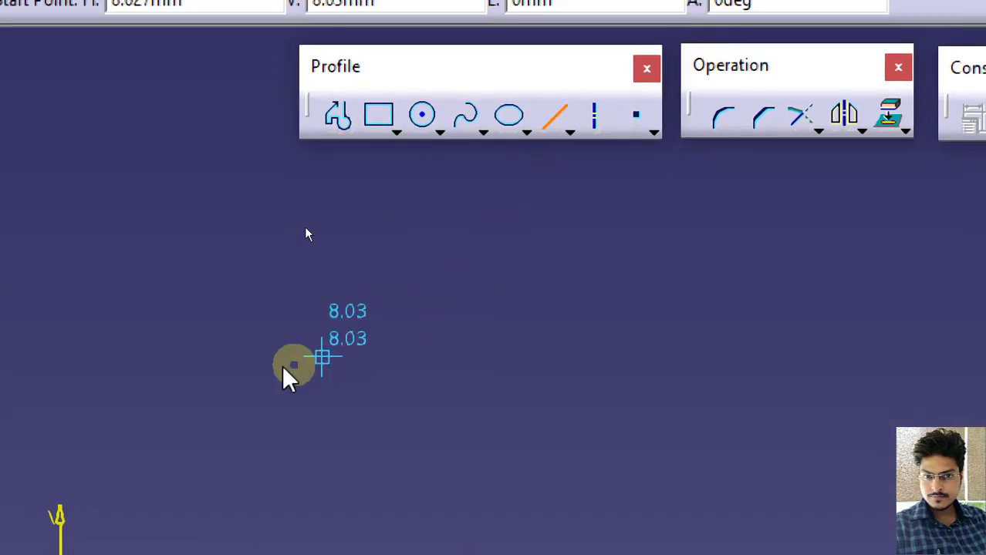
{"action": "left_click", "coordinate": [279, 367]}
{"action": "left_click", "coordinate": [796, 372]}
{"action": "middle_click_drag", "start_coordinate": [605, 307], "coordinate": [456, 308]}
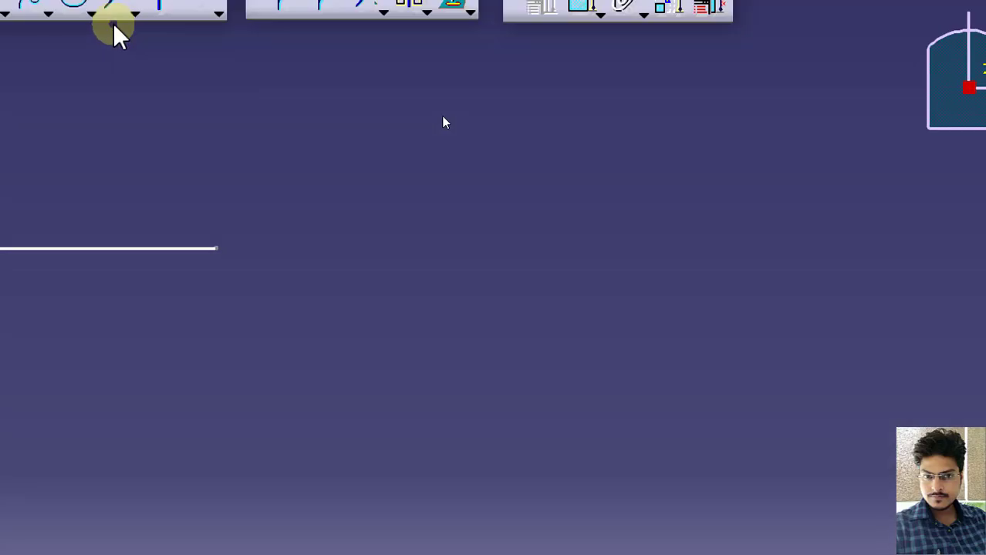
{"action": "middle_click_drag", "start_coordinate": [341, 158], "coordinate": [451, 162]}
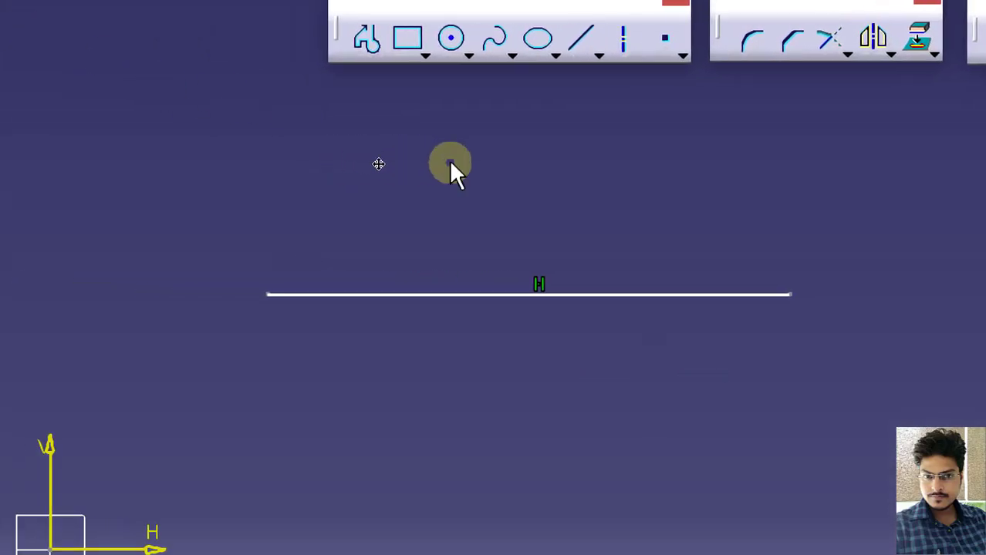
Step: Draw a freehand inclined line about 5.6 mm long, rising to the right, on the left side of the horizontal line
{"action": "left_click", "coordinate": [581, 38]}
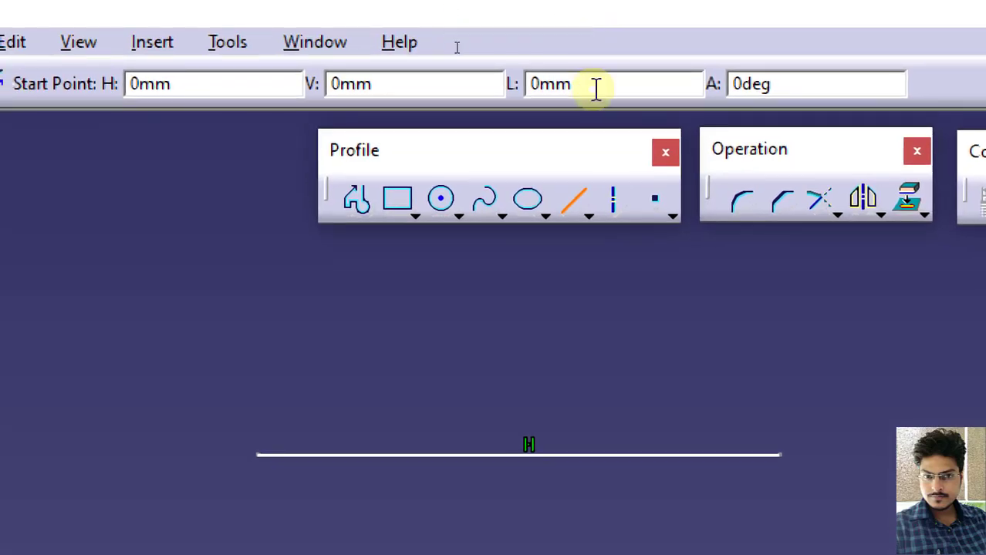
{"action": "left_click_drag", "start_coordinate": [596, 89], "coordinate": [521, 100]}
{"action": "left_click_drag", "start_coordinate": [591, 86], "coordinate": [503, 71]}
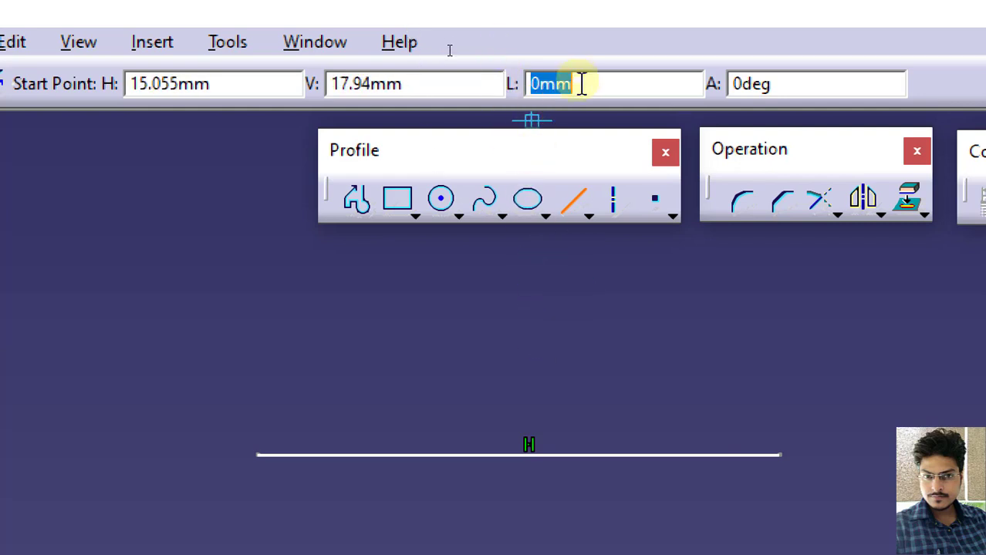
{"action": "left_click", "coordinate": [25, 337]}
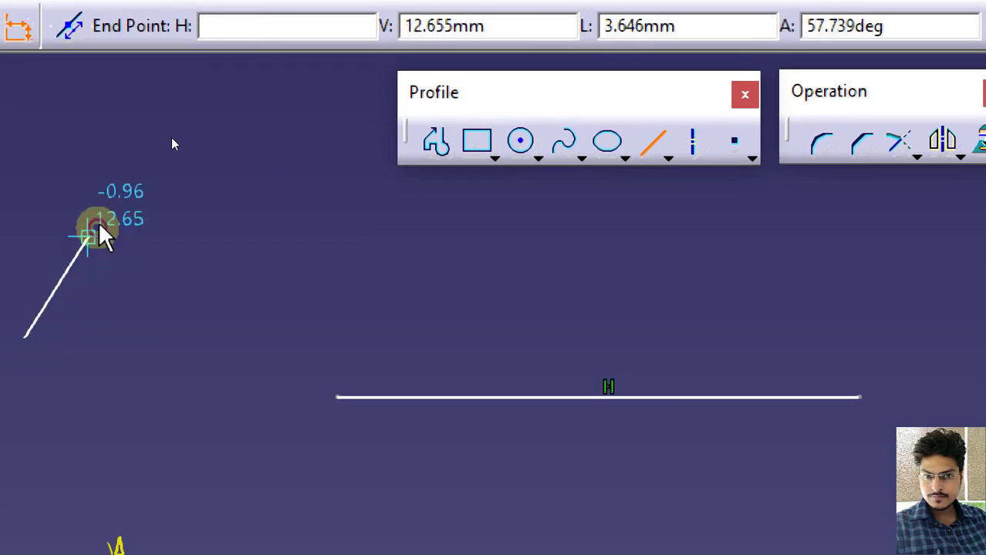
{"action": "left_click", "coordinate": [38, 241]}
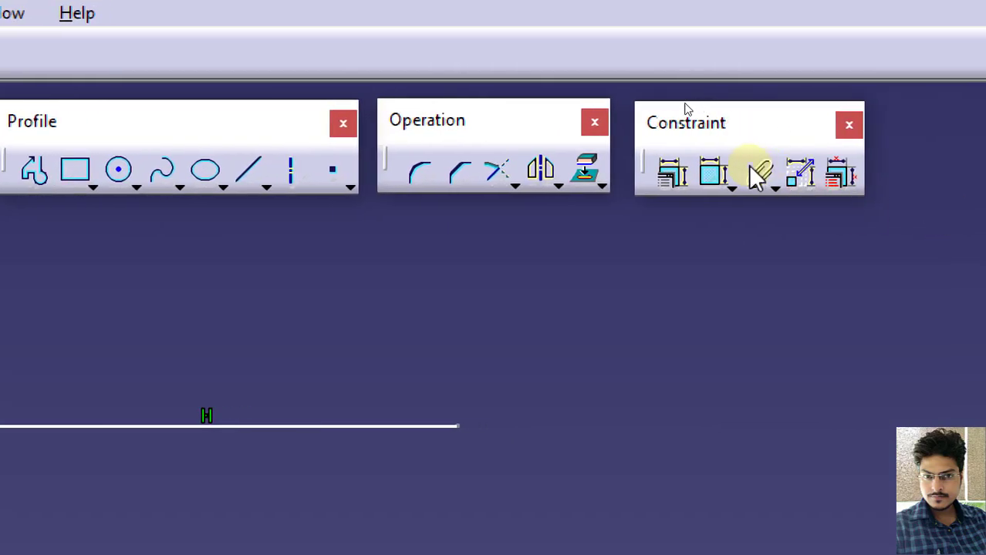
Step: Add a length dimension to the inclined line and place it on the line's upper-left side
{"action": "left_click", "coordinate": [705, 173]}
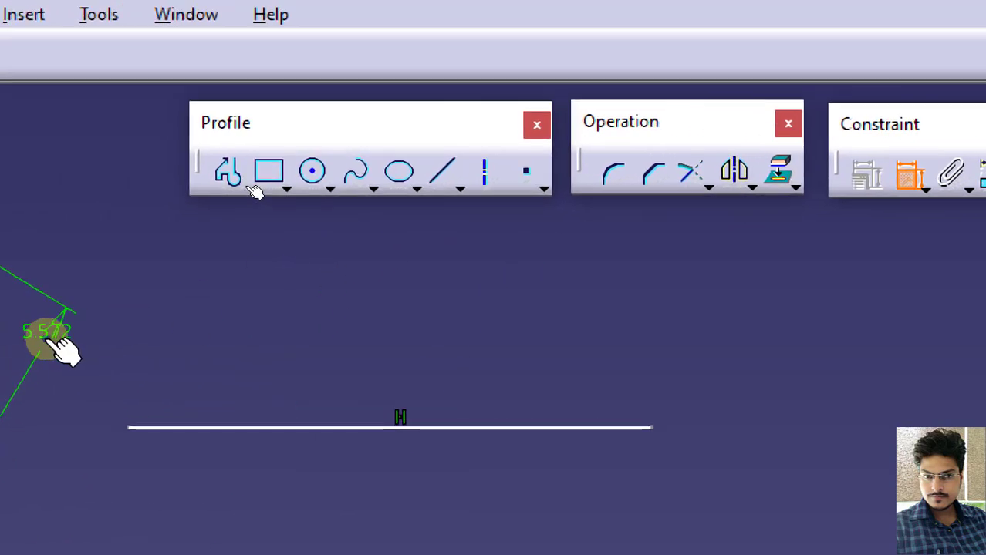
{"action": "middle_click_drag", "start_coordinate": [77, 307], "coordinate": [138, 327]}
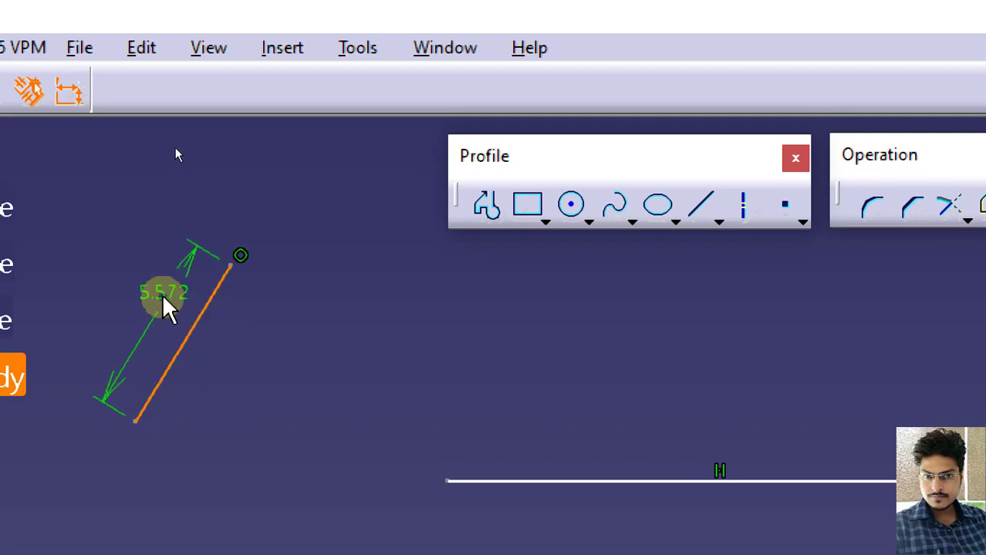
{"action": "left_click", "coordinate": [164, 307]}
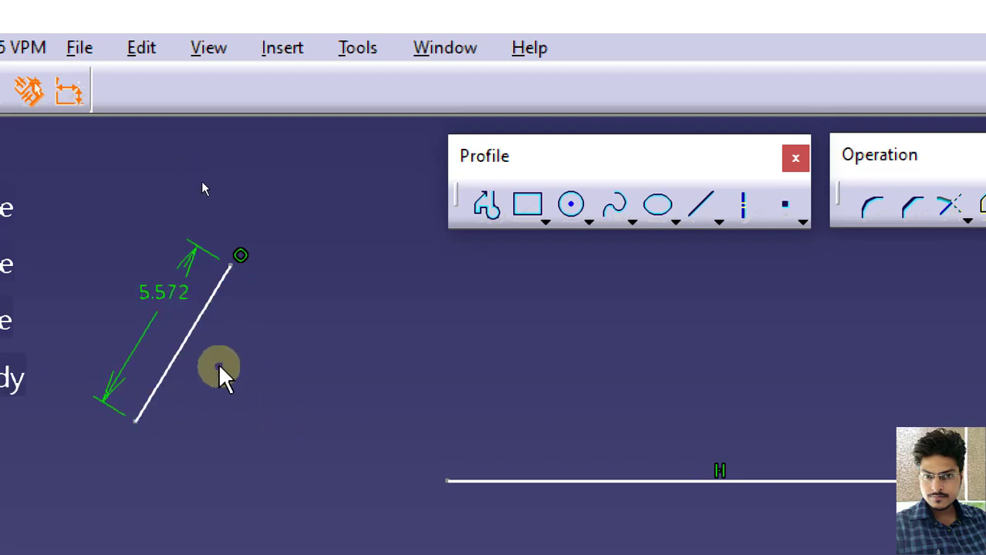
{"action": "left_click", "coordinate": [194, 327]}
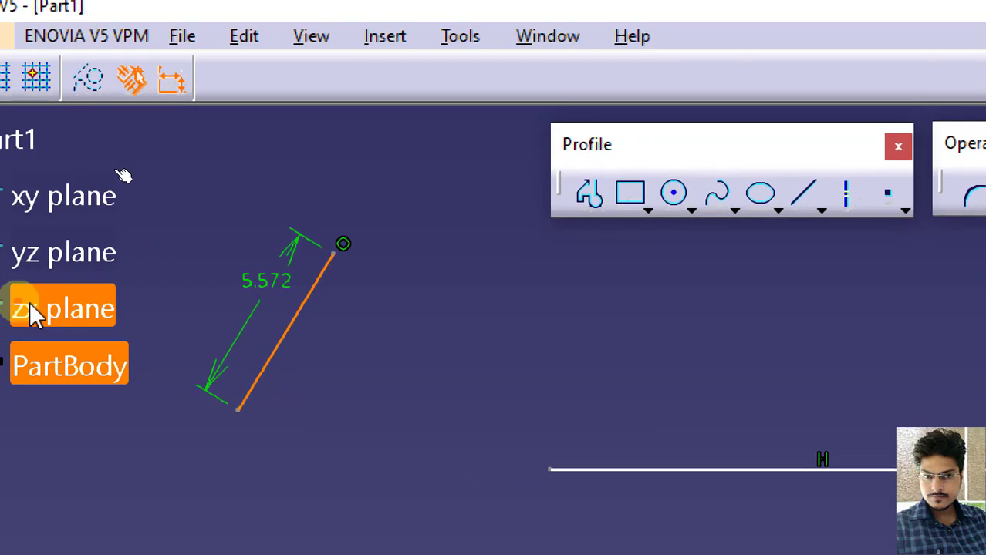
{"action": "left_click", "coordinate": [359, 330]}
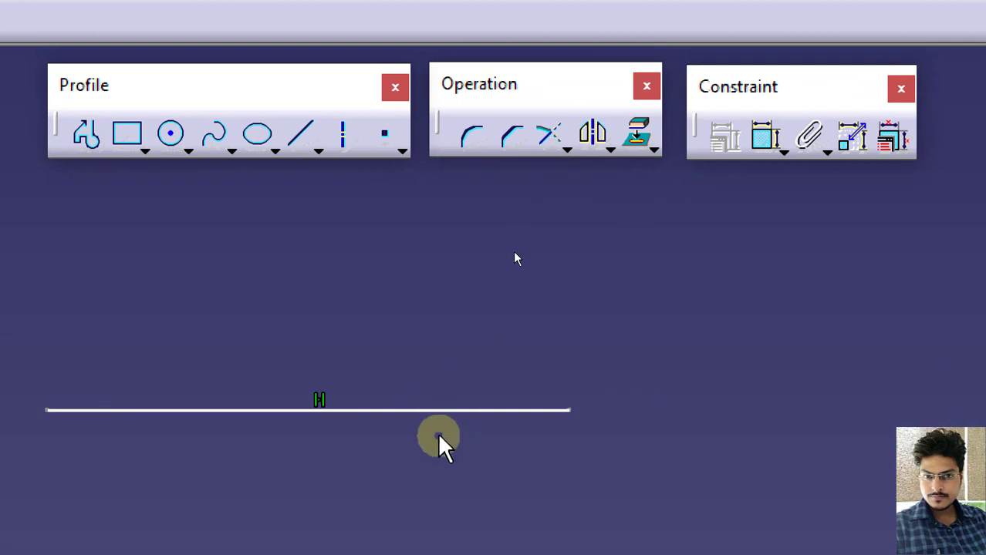
Step: Add a length dimension to the horizontal line and place it above the line
{"action": "left_click", "coordinate": [768, 133]}
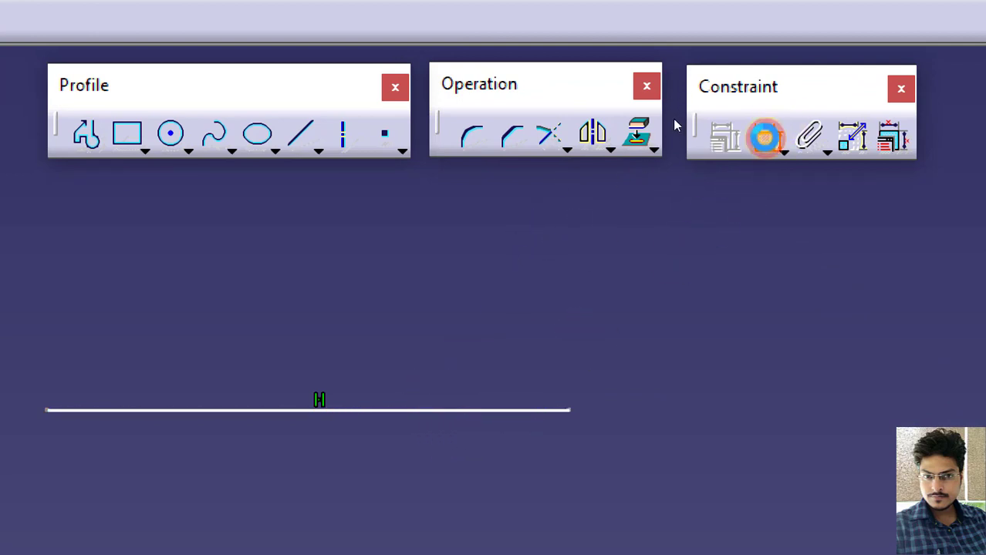
{"action": "left_click", "coordinate": [396, 409]}
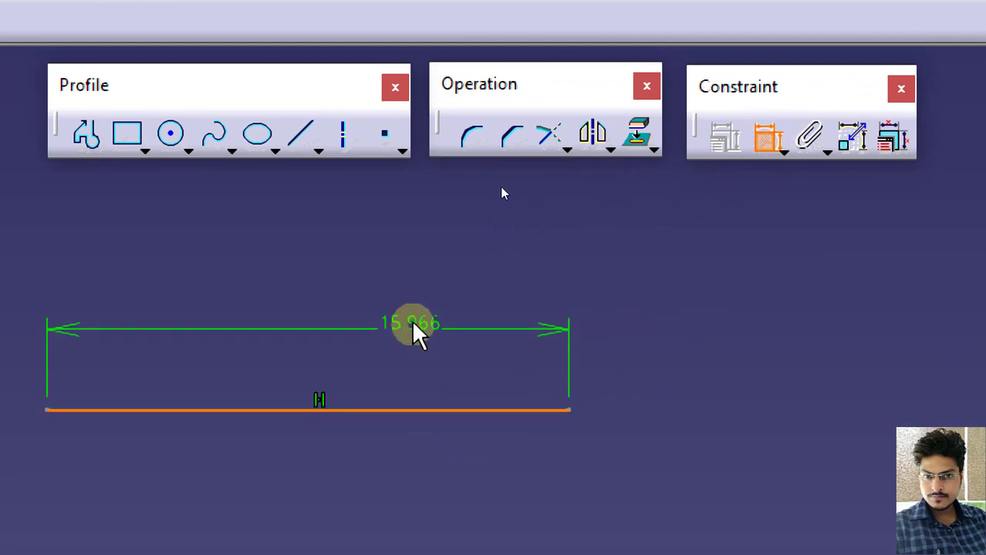
{"action": "left_click", "coordinate": [291, 273]}
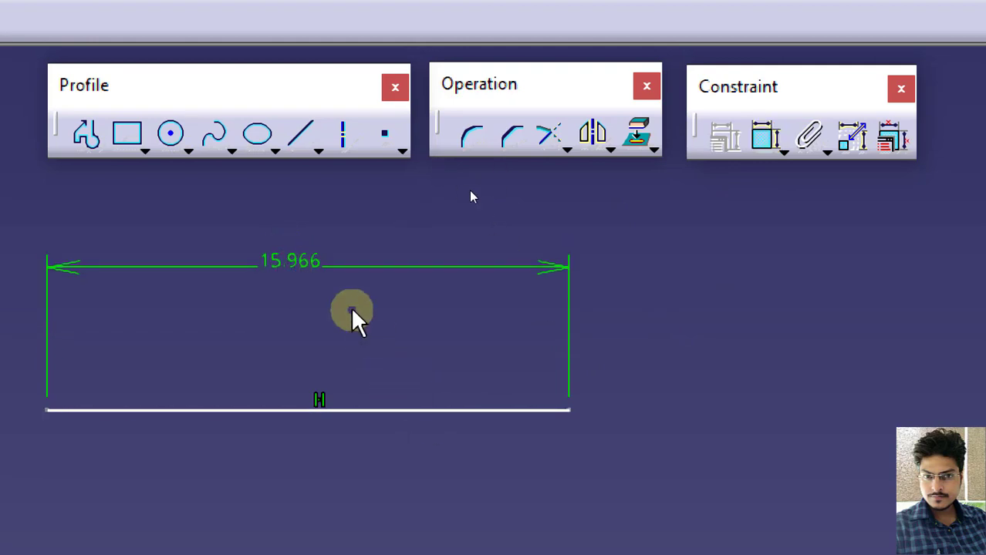
Step: Set the horizontal line's length dimension to 20 mm
{"action": "double_click", "coordinate": [299, 266]}
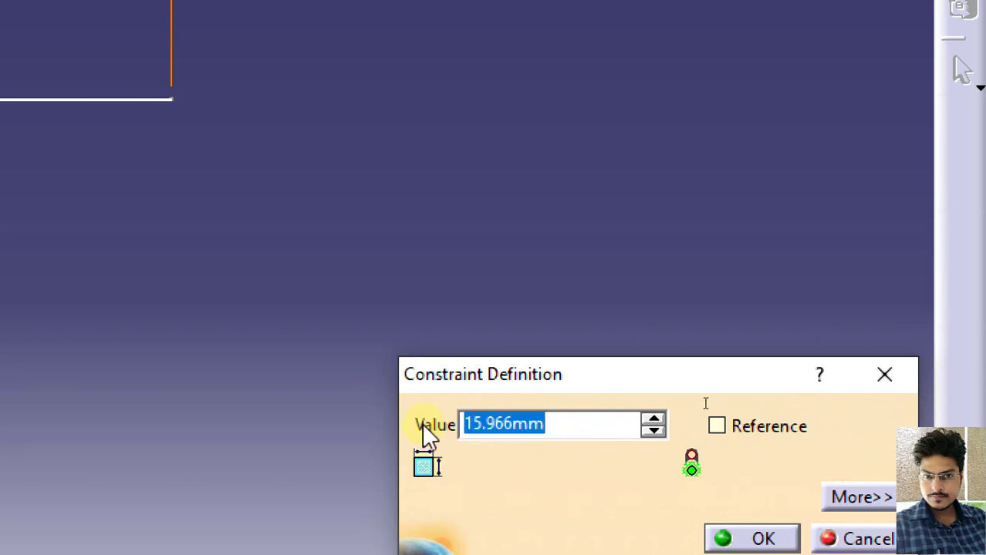
{"action": "type", "text": "20"}
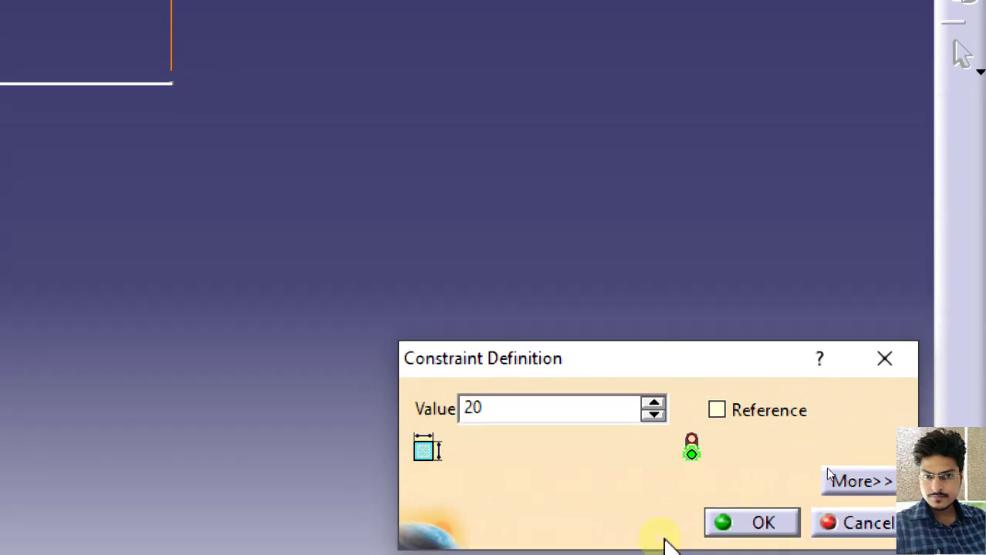
{"action": "left_click", "coordinate": [756, 516]}
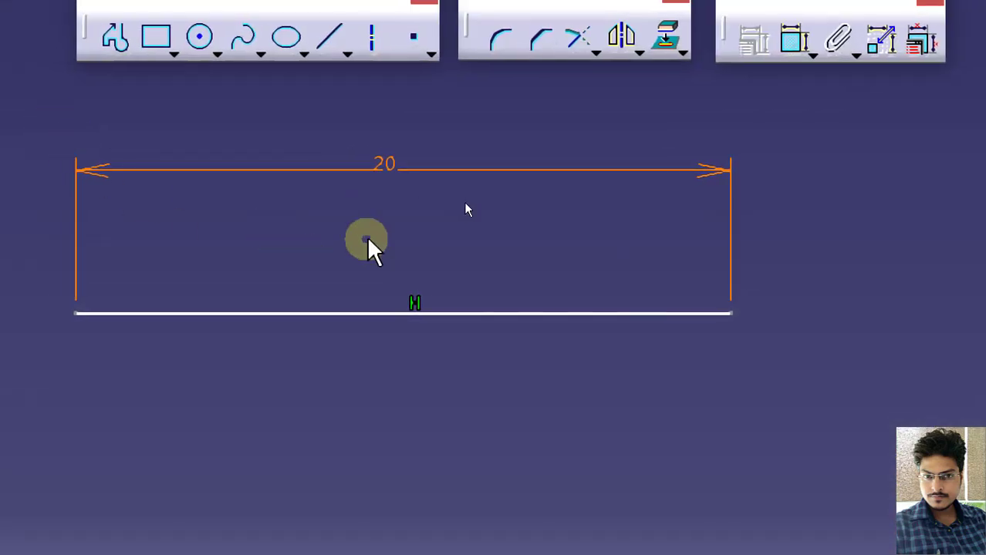
{"action": "left_click", "coordinate": [447, 224]}
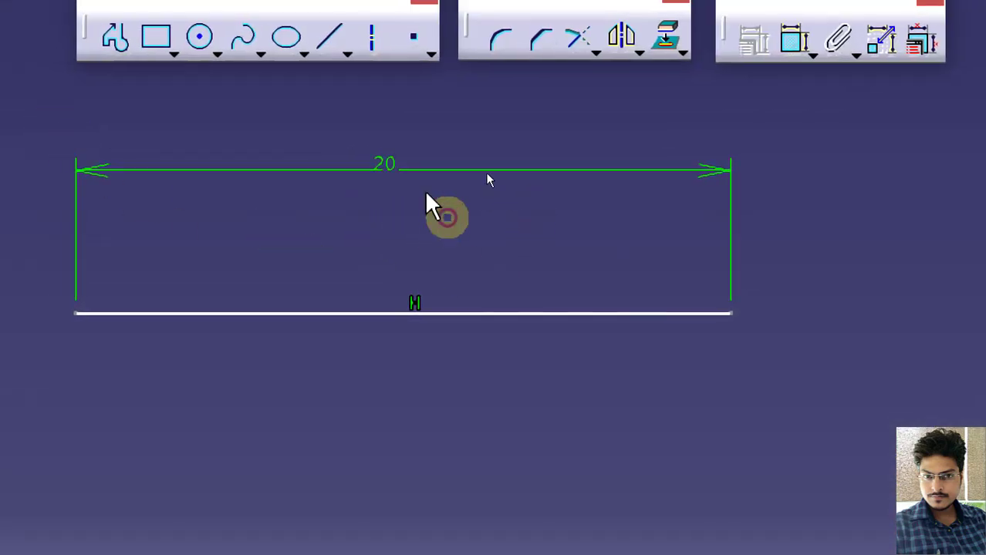
Step: Set the horizontal line's length dimension to 10 mm
{"action": "left_click", "coordinate": [386, 164]}
{"action": "double_click", "coordinate": [386, 164]}
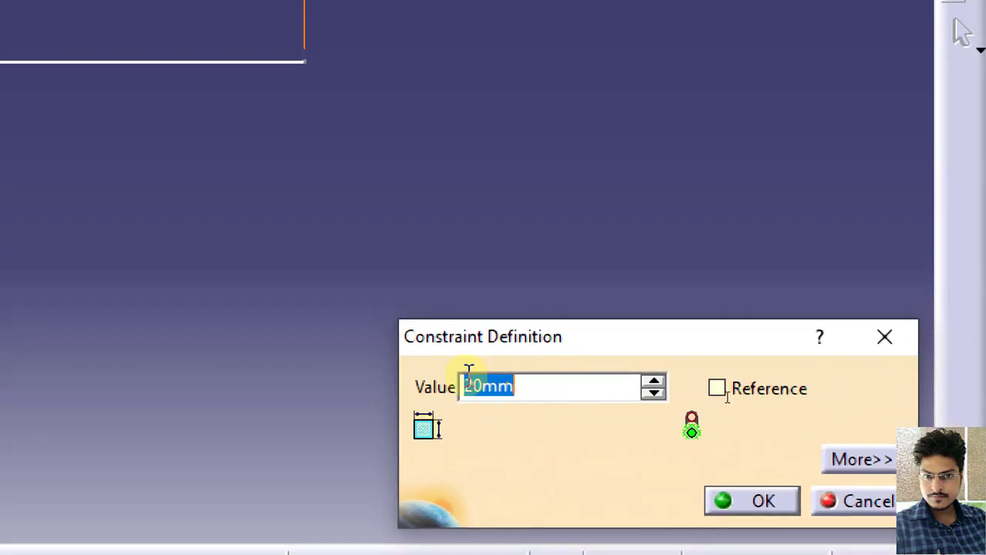
{"action": "type", "text": "10"}
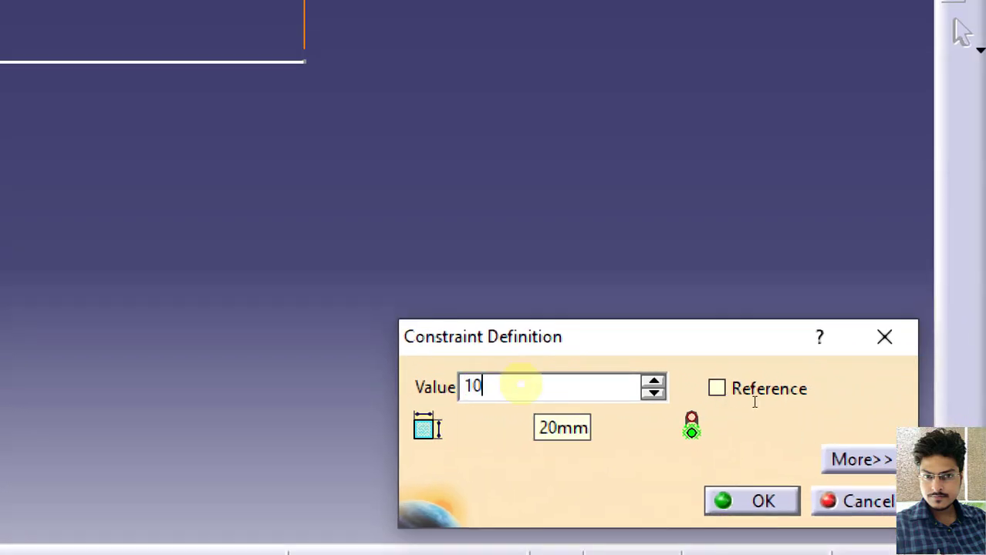
{"action": "left_click", "coordinate": [729, 502]}
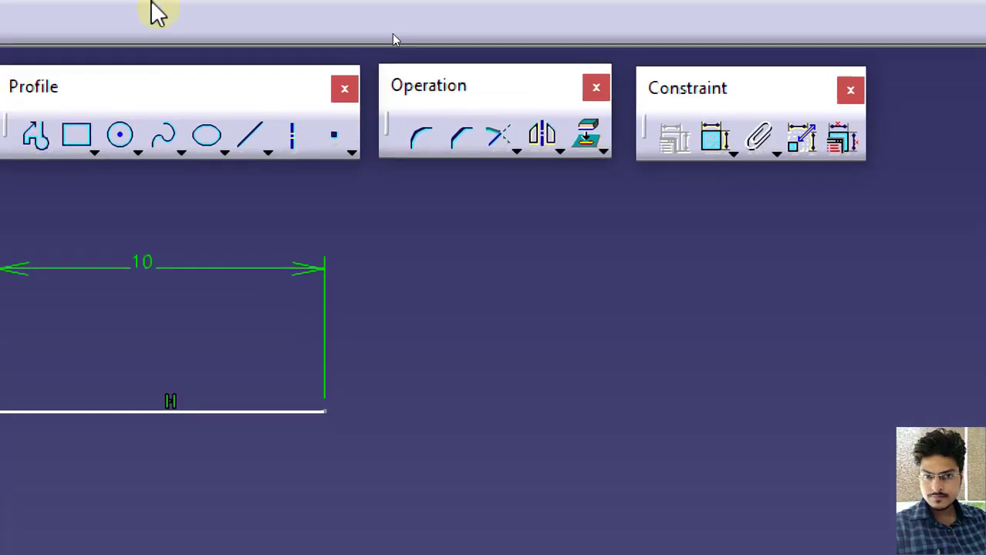
Step: Show the hidden dimensional constraints of the inclined and horizontal lines again
{"action": "mouse_move", "coordinate": [334, 270]}
{"action": "middle_mouse_down"}
{"action": "mouse_move", "coordinate": [444, 248]}
{"action": "mouse_move", "coordinate": [627, 256]}
{"action": "mouse_move", "coordinate": [607, 289]}
{"action": "middle_mouse_up"}
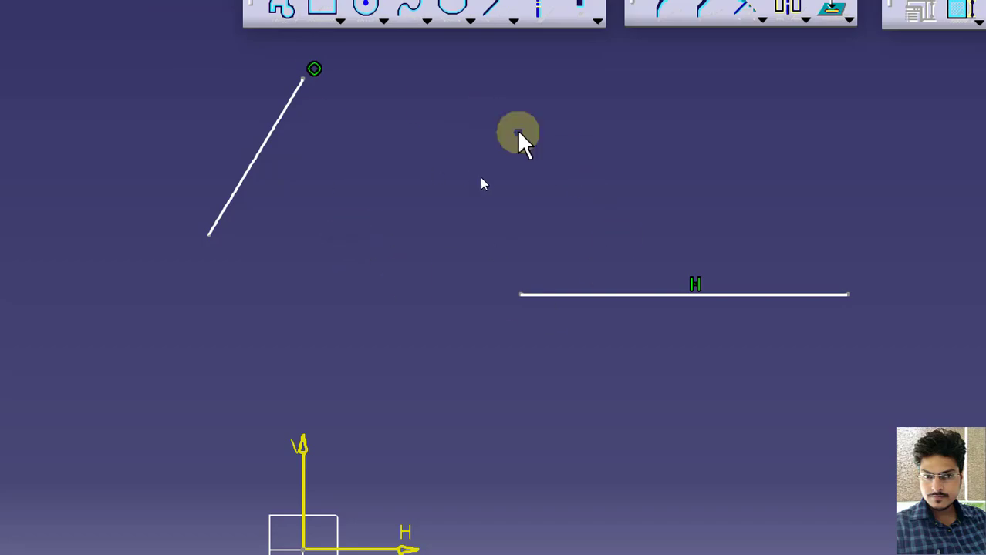
{"action": "middle_click_drag", "start_coordinate": [573, 180], "coordinate": [527, 174]}
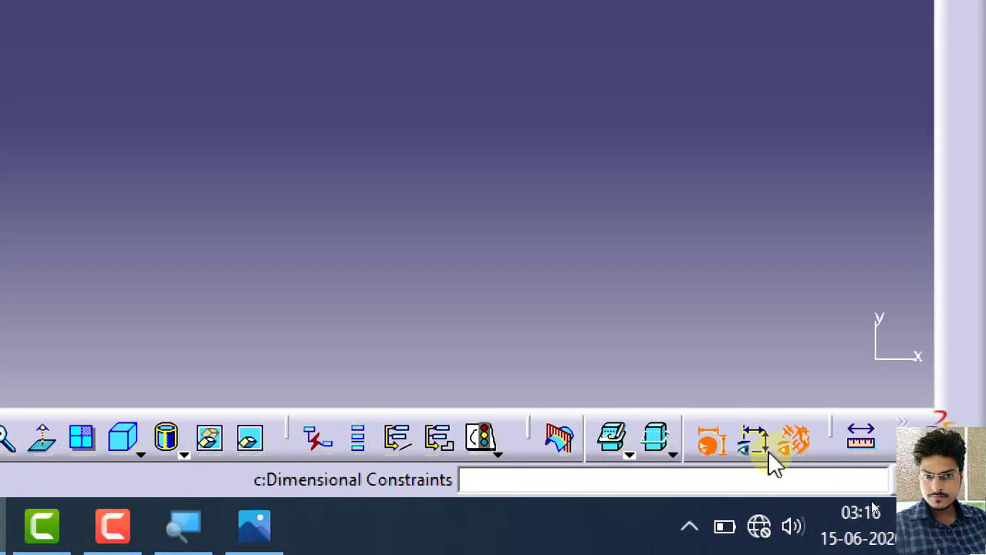
{"action": "left_click", "coordinate": [761, 448]}
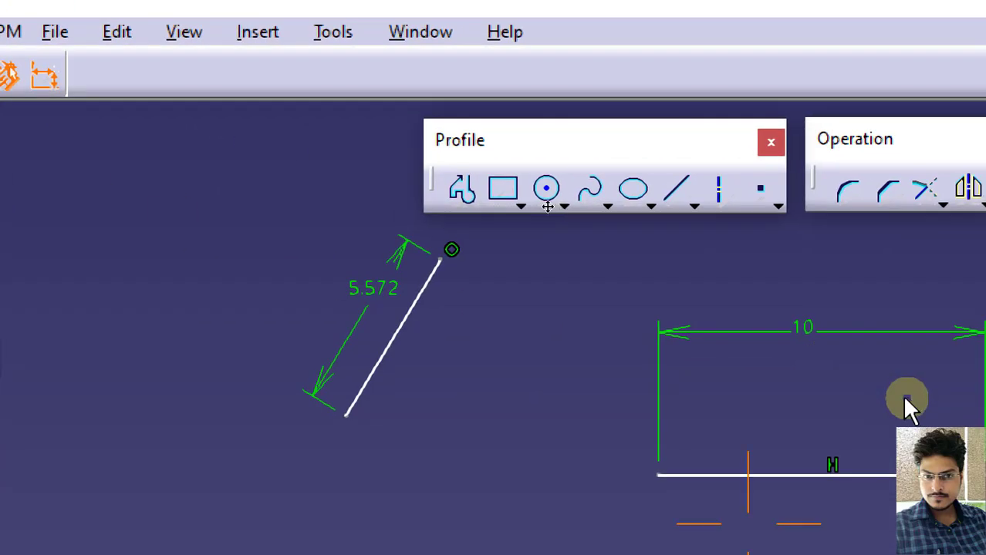
{"action": "middle_click_drag", "start_coordinate": [948, 417], "coordinate": [789, 409]}
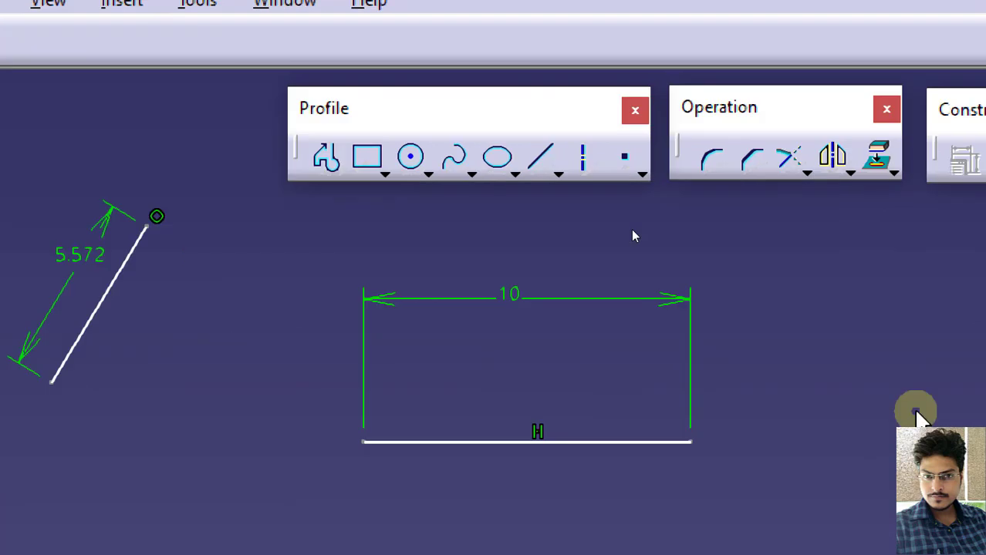